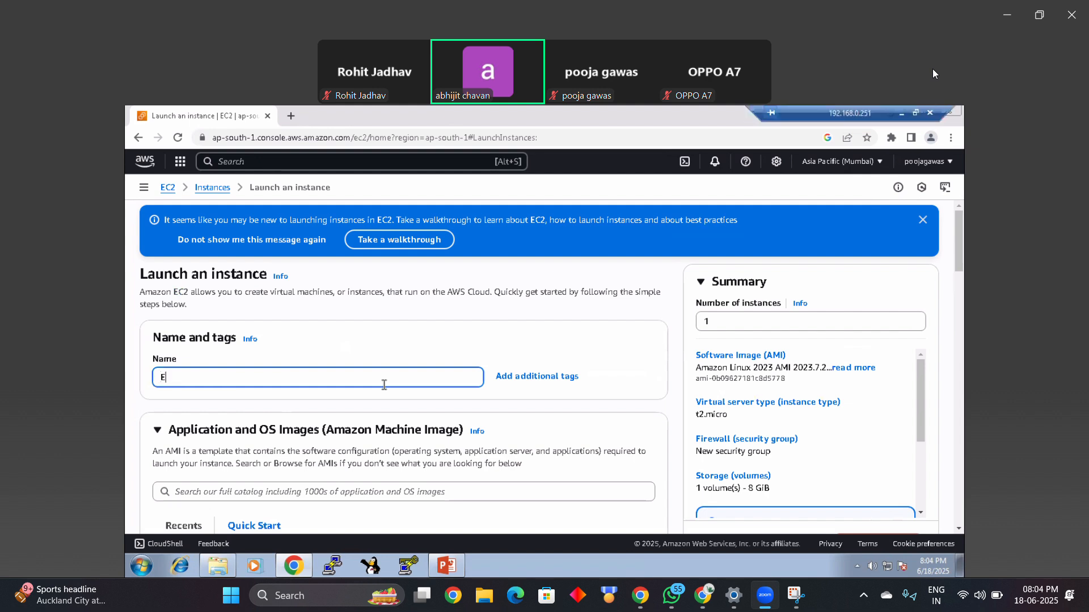
# Step: Name the new instance Win and dismiss the walkthrough banner
pyautogui.press('BackSpace')
pyautogui.write('Win')
pyautogui.click(922, 219)
# Step: Browse more AMIs, filter to free tier only and All Windows, and select Microsoft Windows Server 2016 Base
pyautogui.scroll(-4, 960, 254)
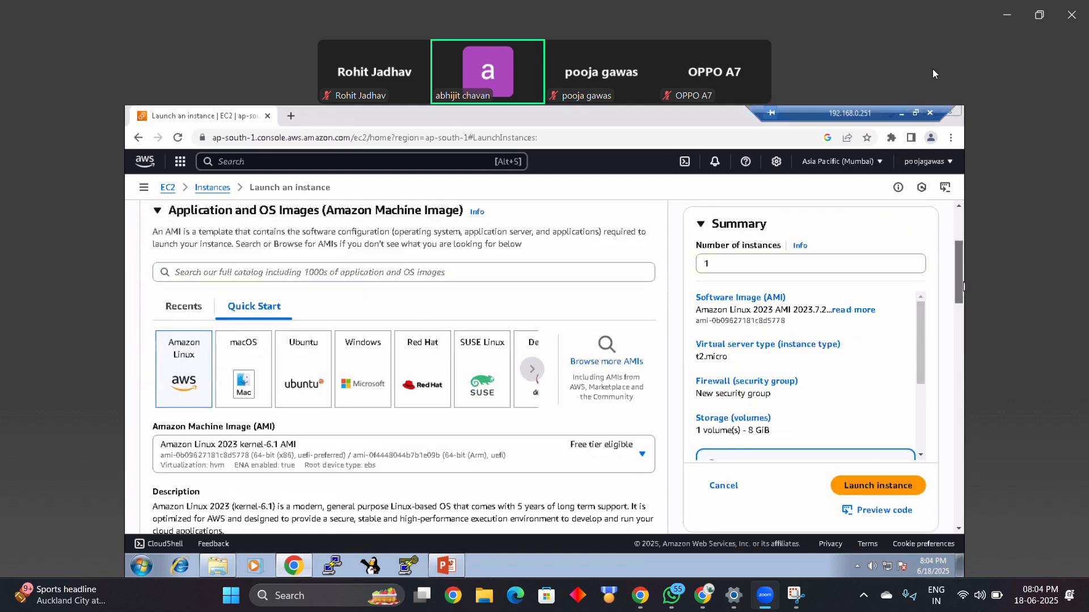
pyautogui.click(623, 300)
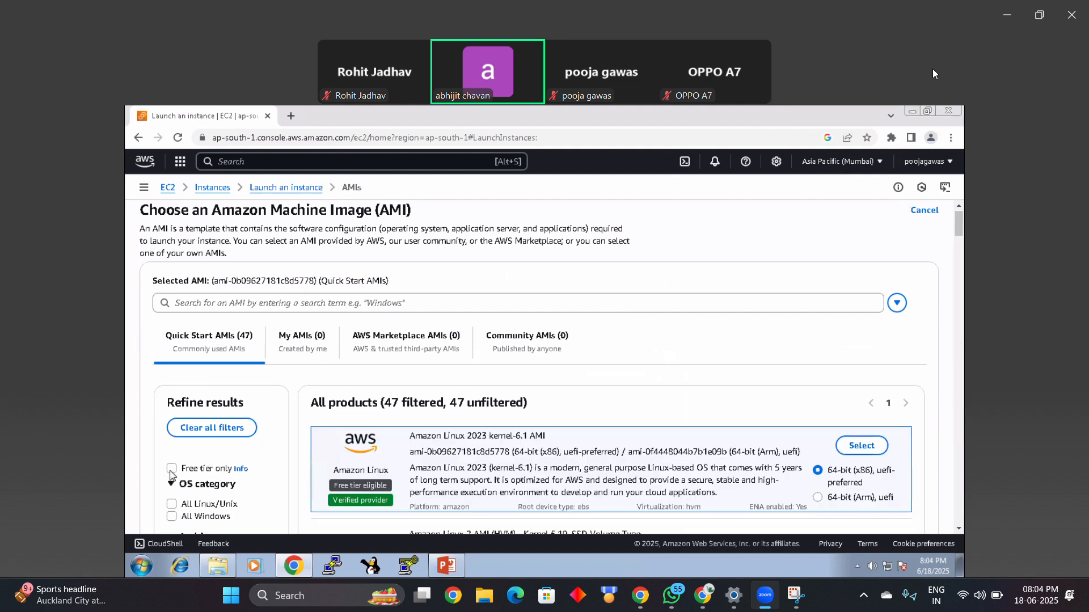
pyautogui.click(172, 469)
pyautogui.click(171, 516)
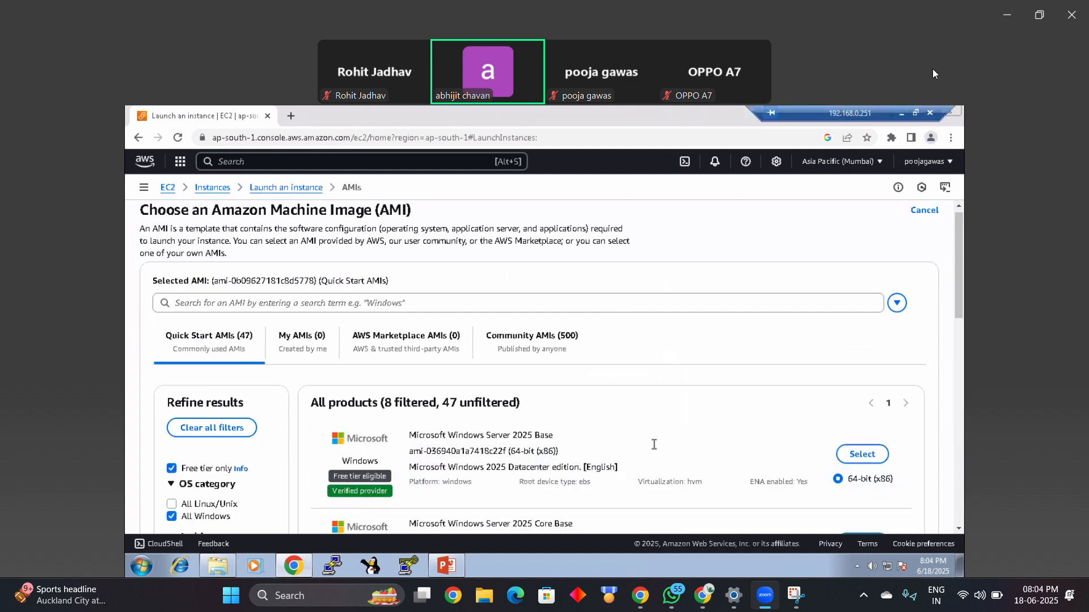
pyautogui.scroll(-3, 959, 365)
pyautogui.scroll(-7, 958, 365)
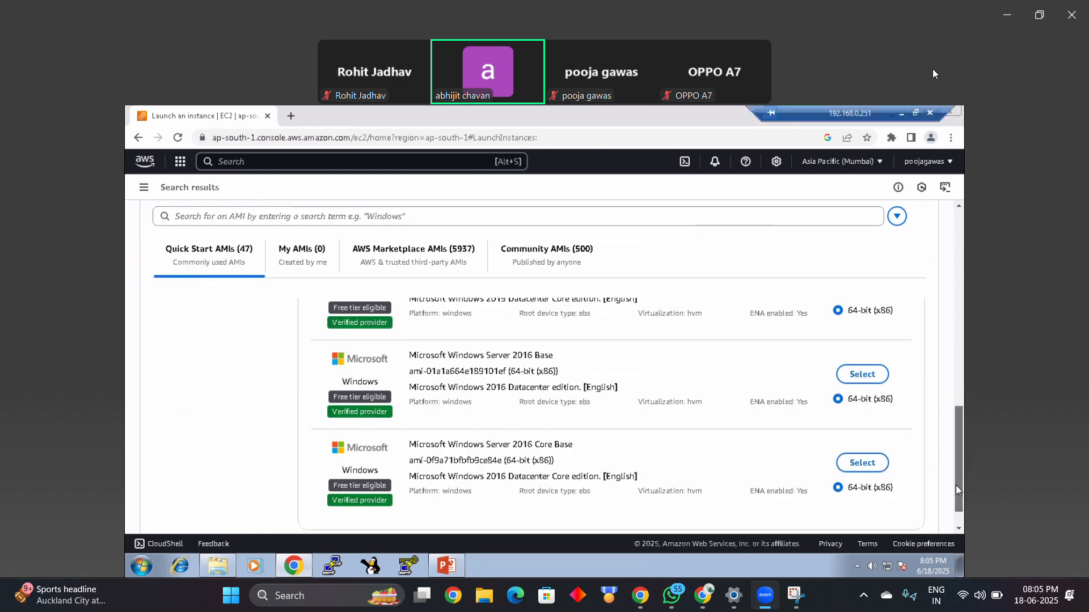
pyautogui.scroll(-1, 958, 473)
pyautogui.moveTo(553, 321); pyautogui.dragTo(416, 321)
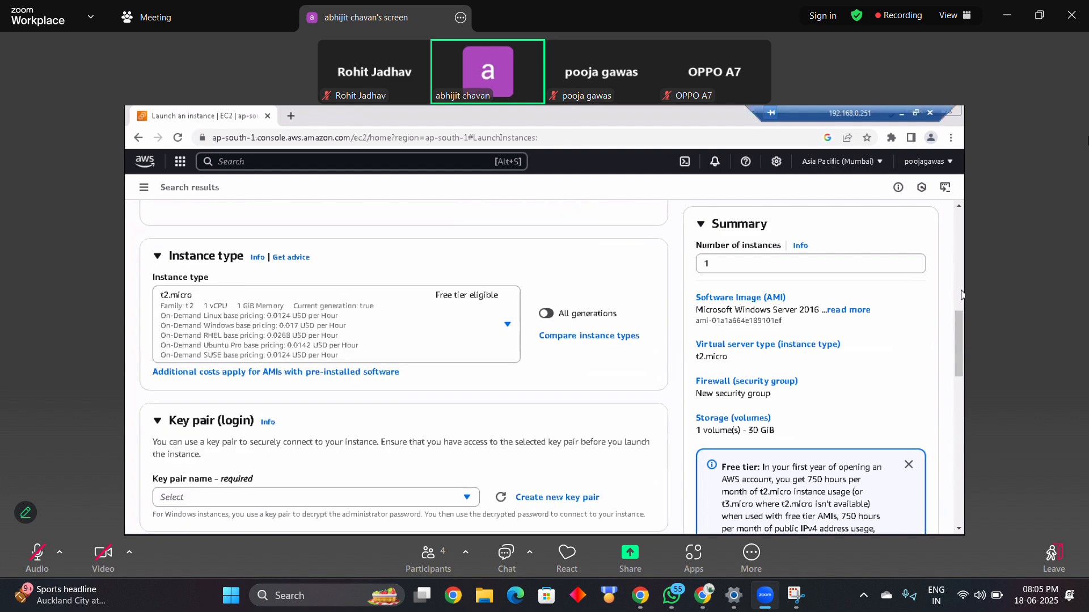
# Step: Create a new RSA key pair named 18jun in .pem format for the instance login
pyautogui.moveTo(960, 294); pyautogui.dragTo(962, 388)
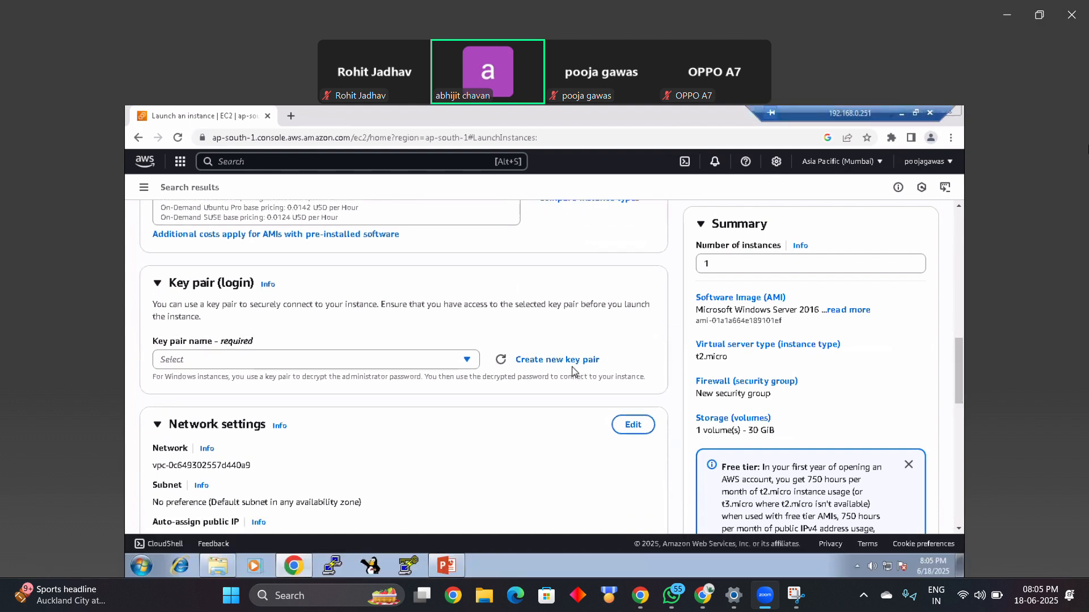
pyautogui.click(466, 361)
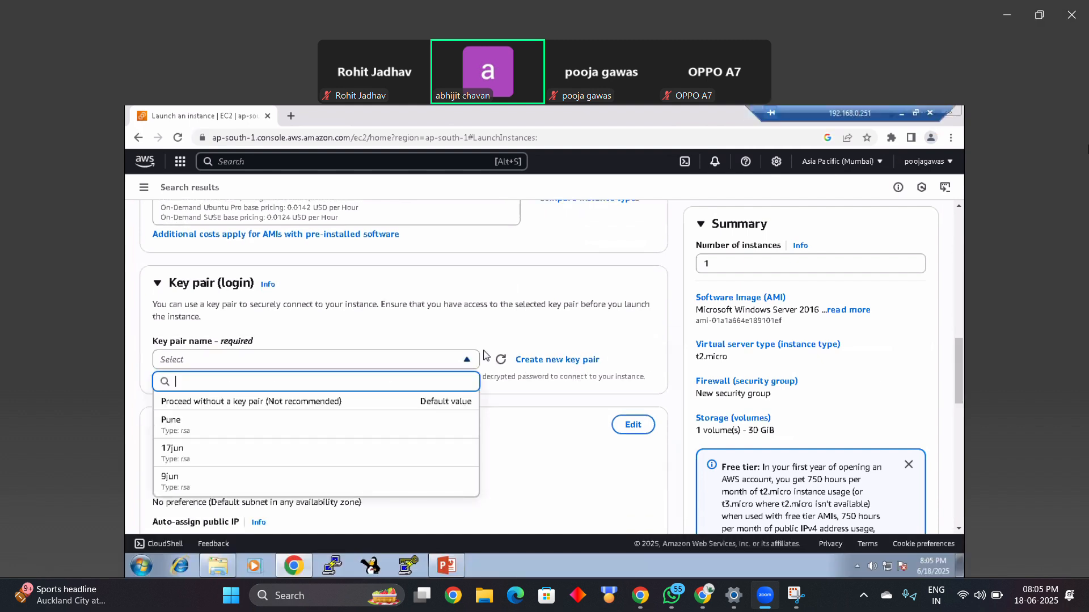
pyautogui.click(513, 343)
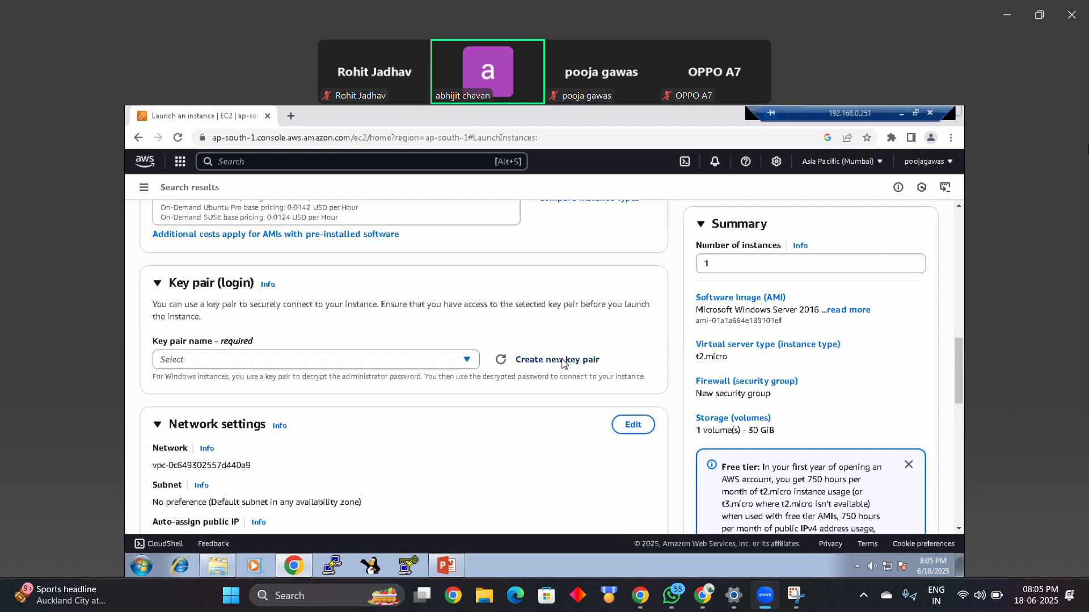
pyautogui.click(559, 359)
pyautogui.click(456, 278)
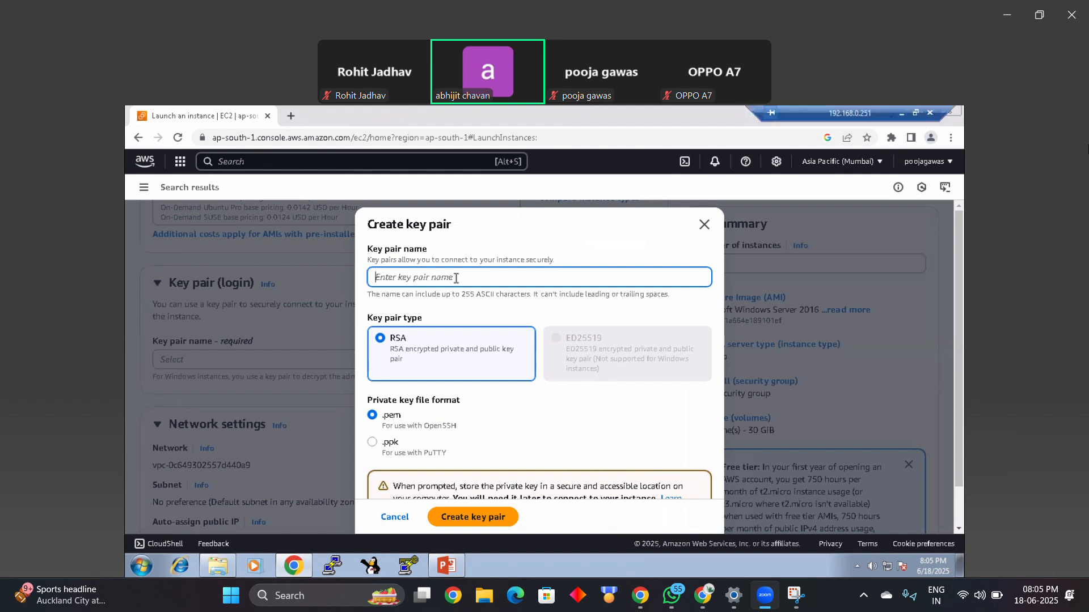
pyautogui.write('18')
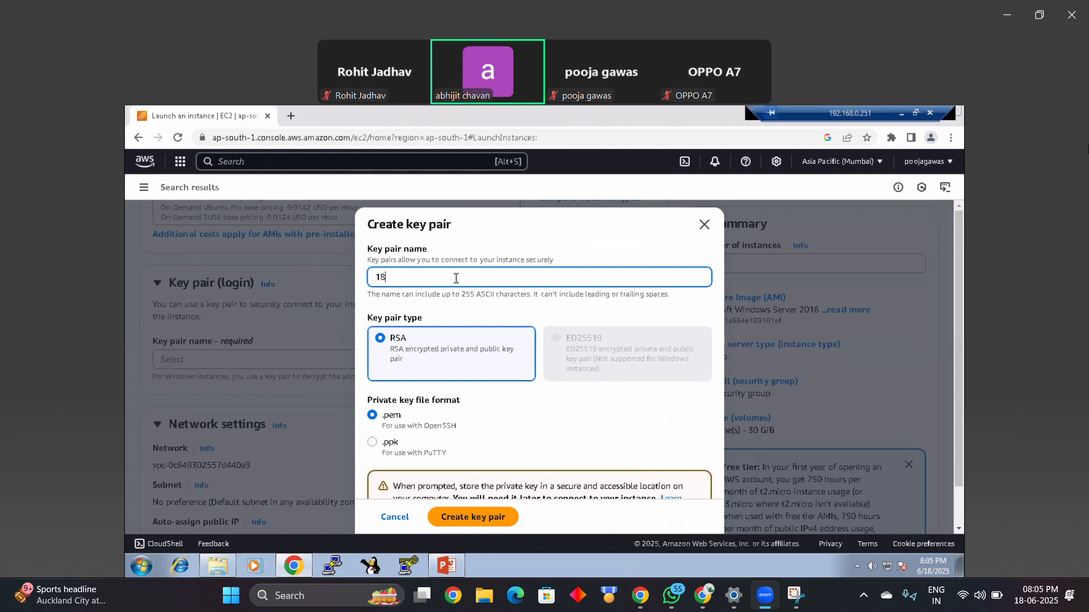
pyautogui.write('jun')
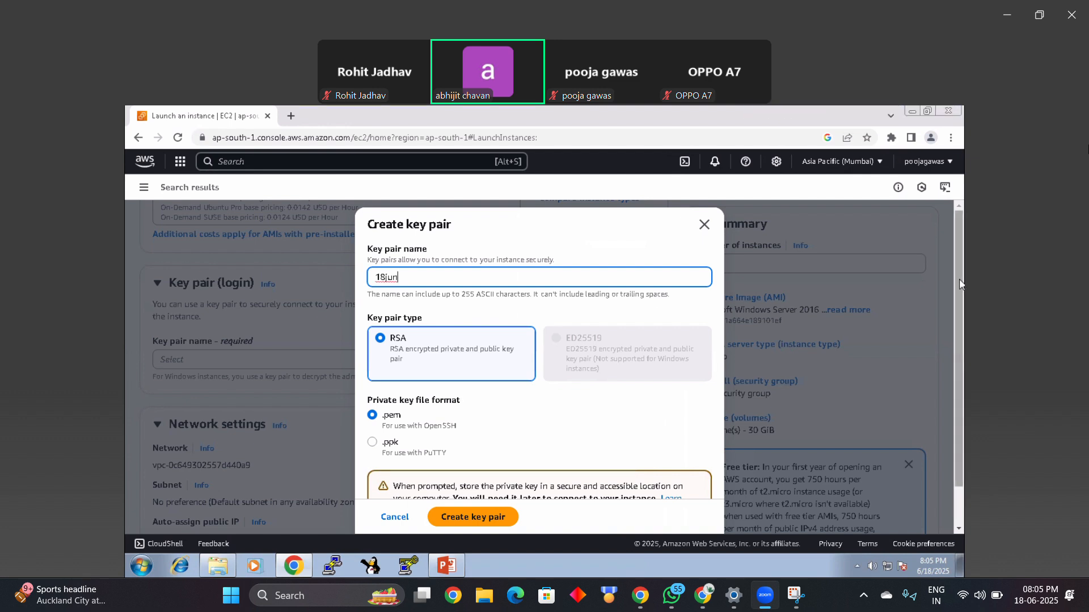
pyautogui.scroll(-2, 704, 465)
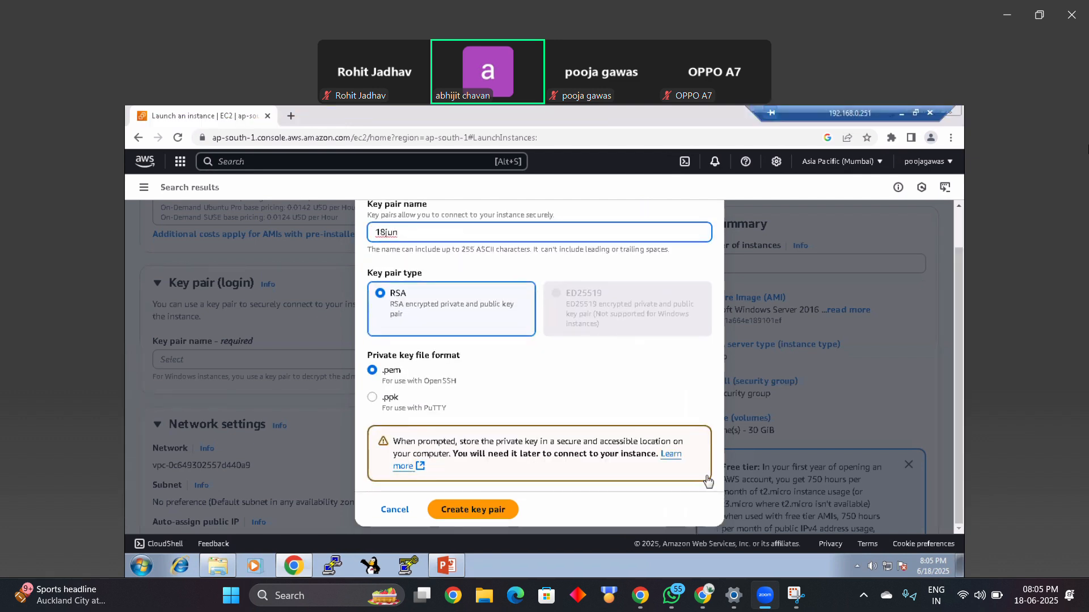
pyautogui.click(498, 511)
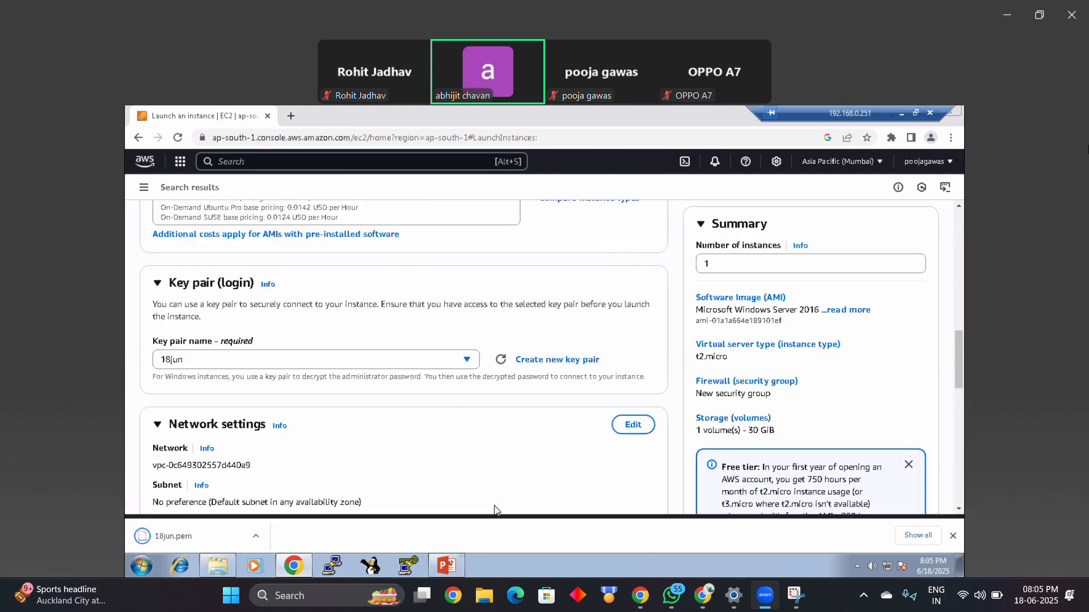
# Step: Launch the instance, open the list of all instances, and dismiss the launch wizard survey
pyautogui.moveTo(958, 363); pyautogui.dragTo(958, 479)
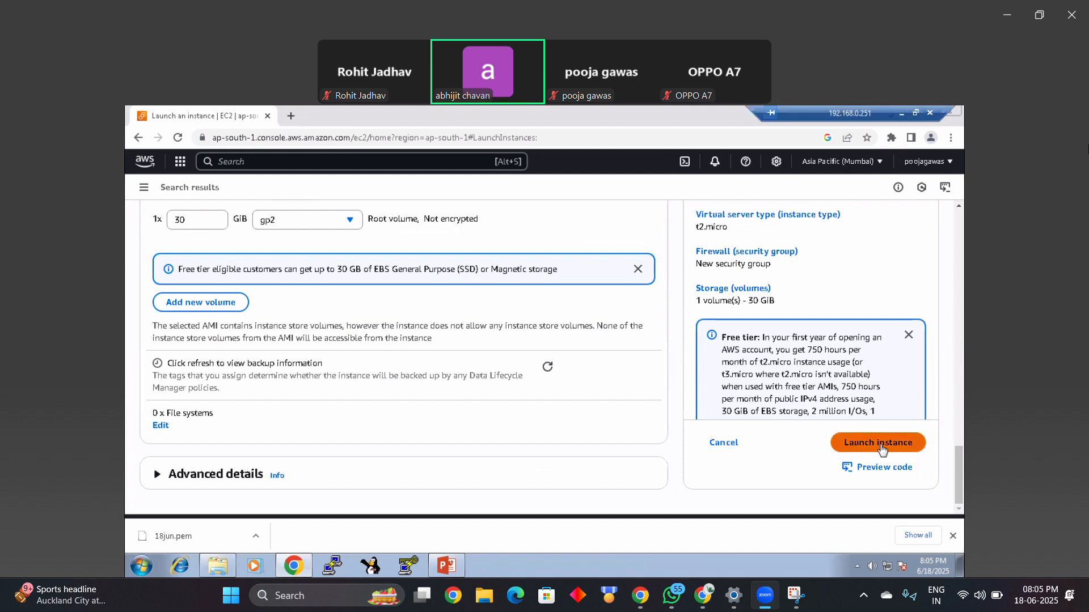
pyautogui.click(880, 443)
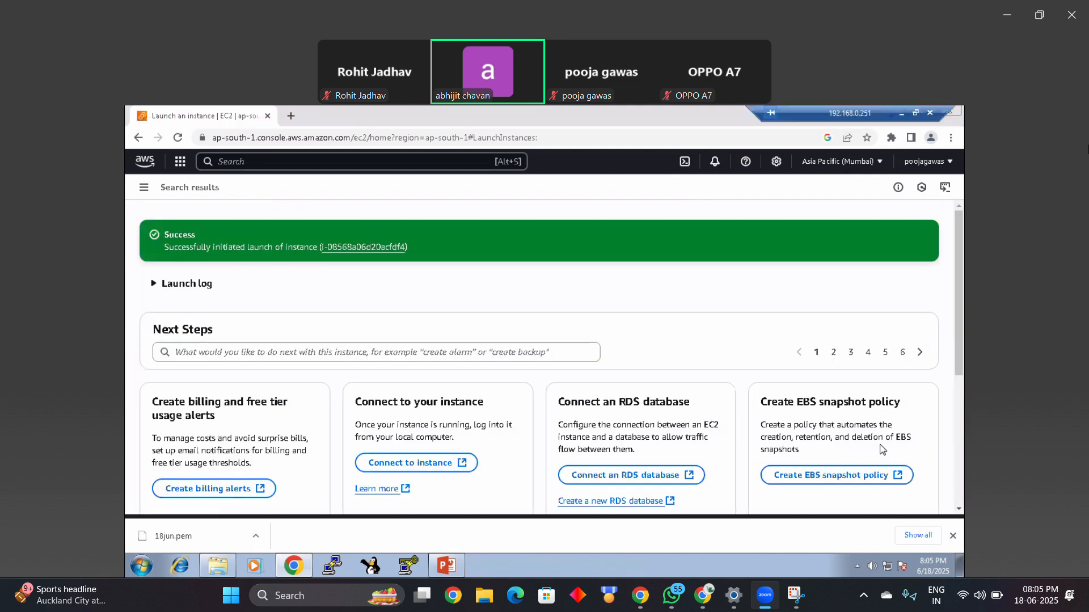
pyautogui.scroll(-4, 960, 499)
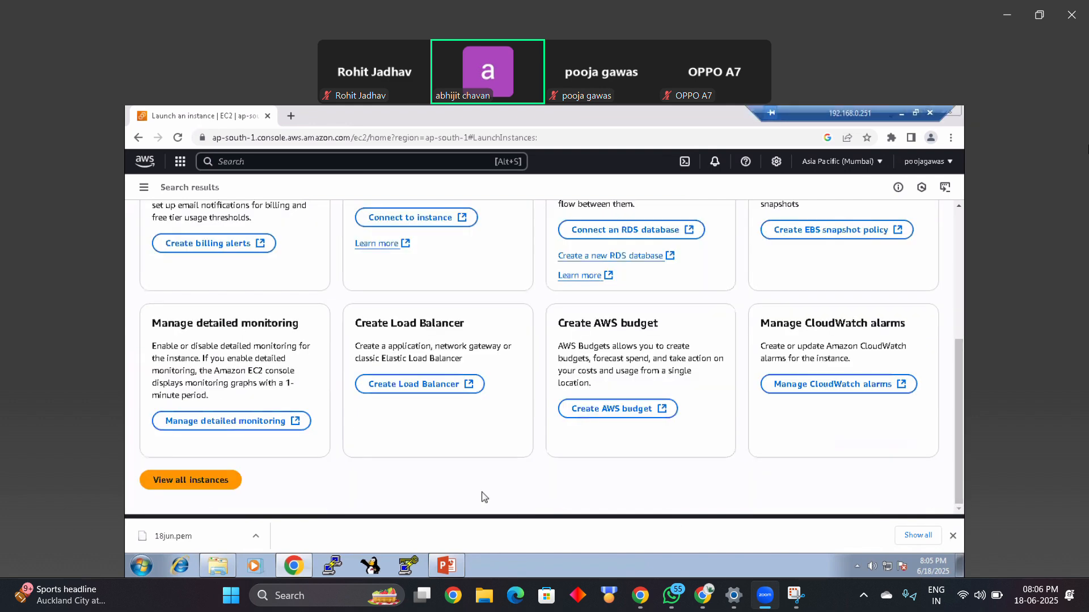
pyautogui.click(226, 482)
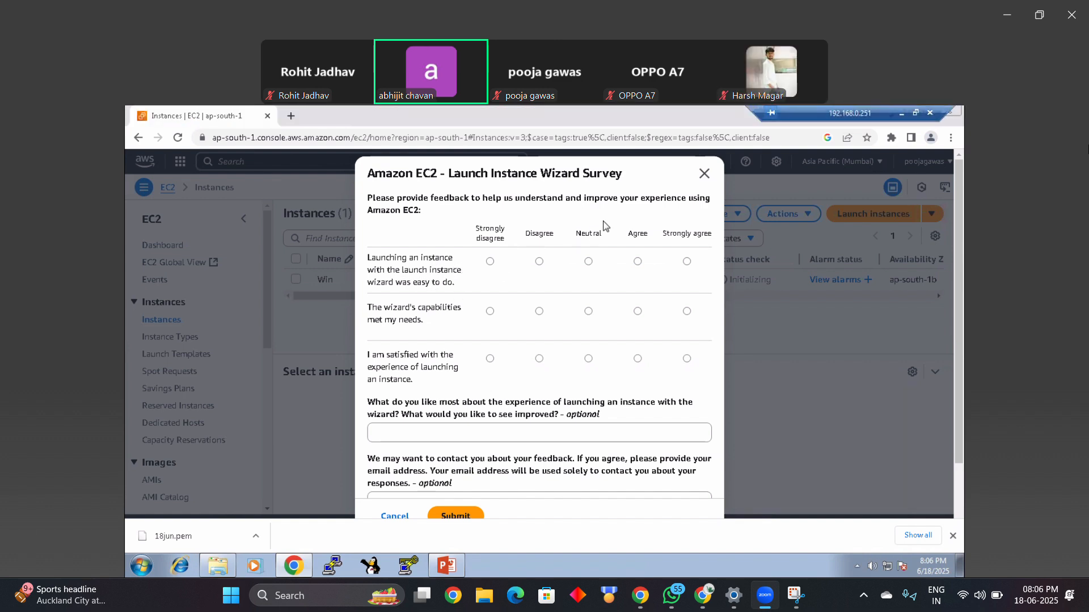
pyautogui.click(704, 174)
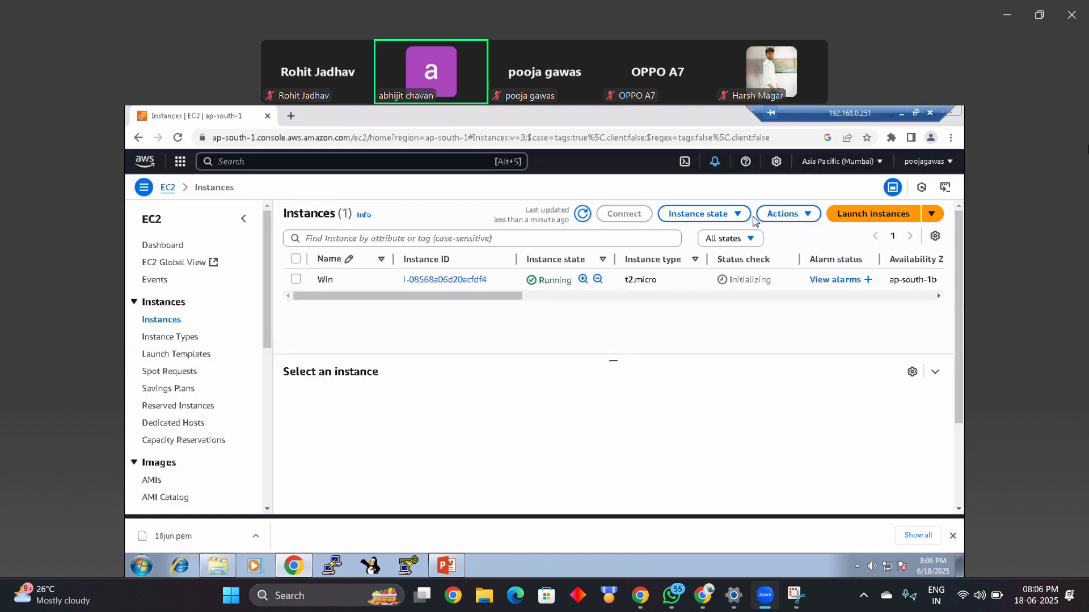
# Step: Refresh the instances list and select the Win instance
pyautogui.click(584, 221)
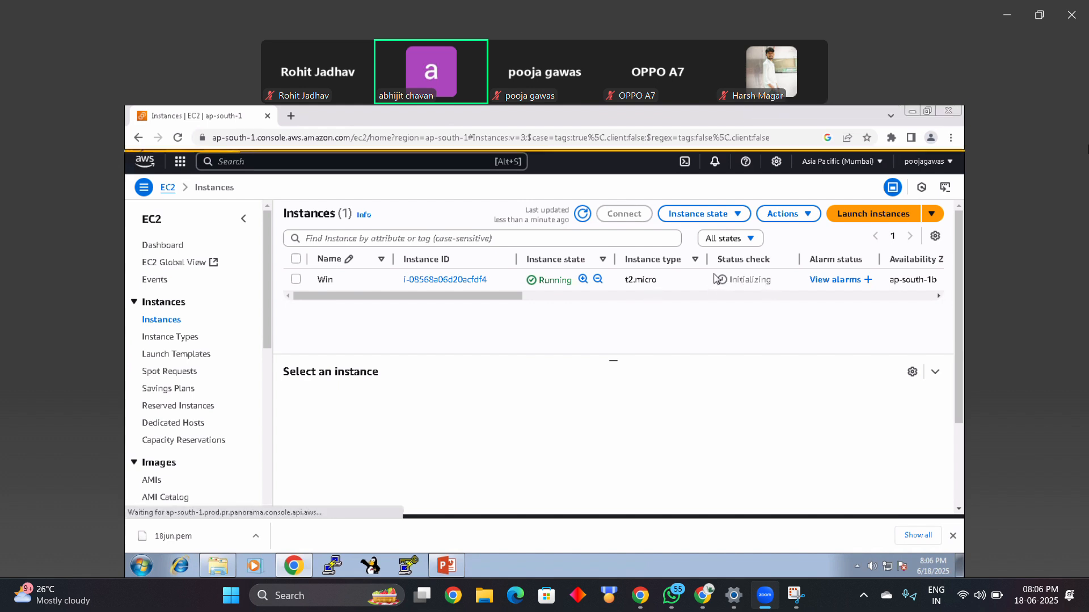
pyautogui.click(767, 283)
pyautogui.moveTo(774, 281); pyautogui.dragTo(706, 283)
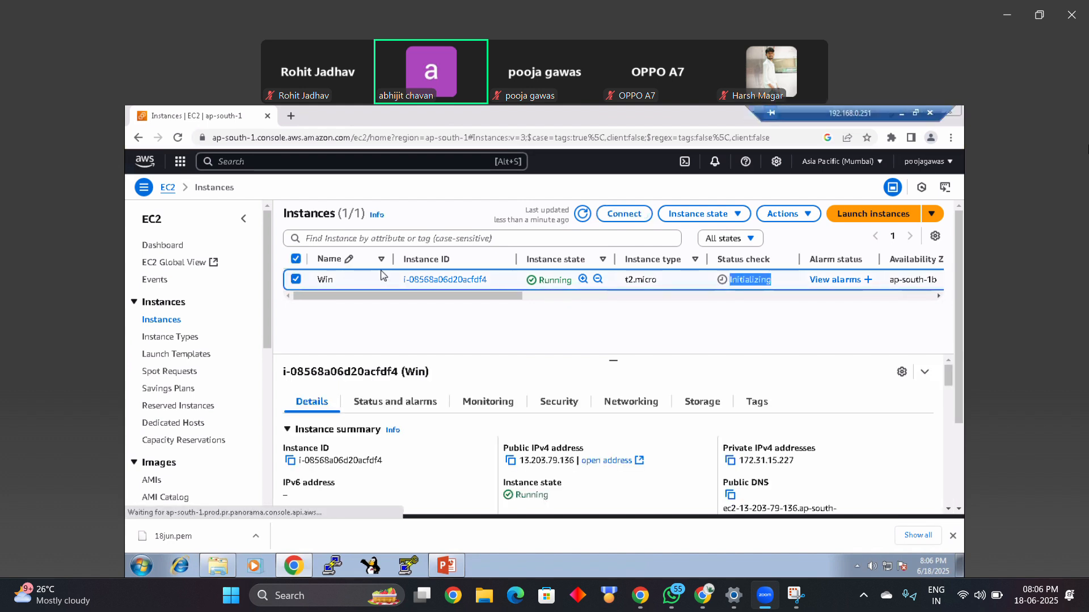
# Step: View the Win instance's Session Manager and RDP client connection options, and return to the instances list
pyautogui.click(624, 215)
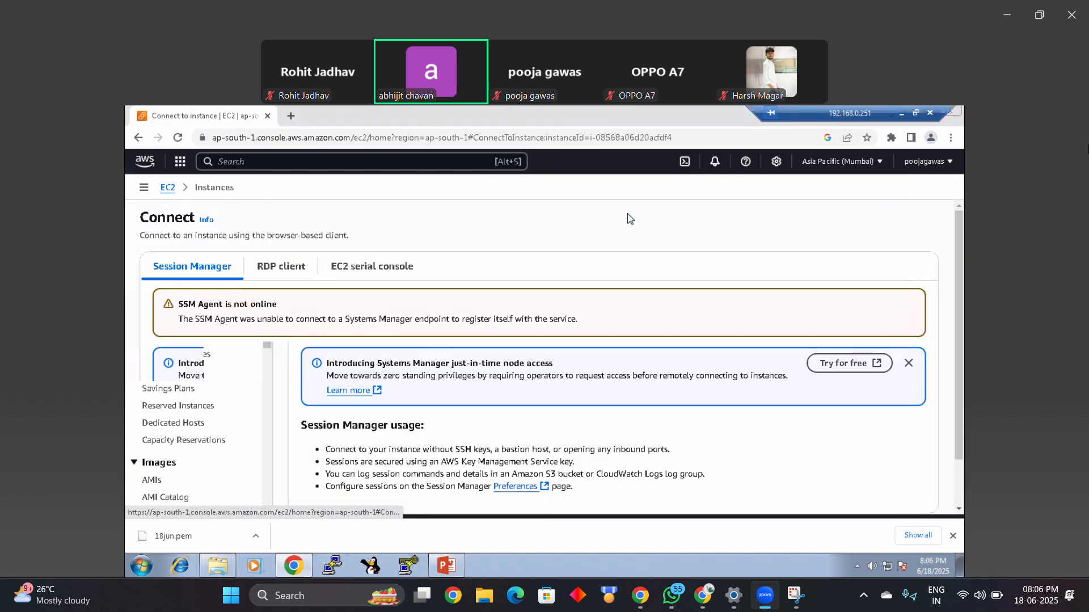
pyautogui.click(266, 271)
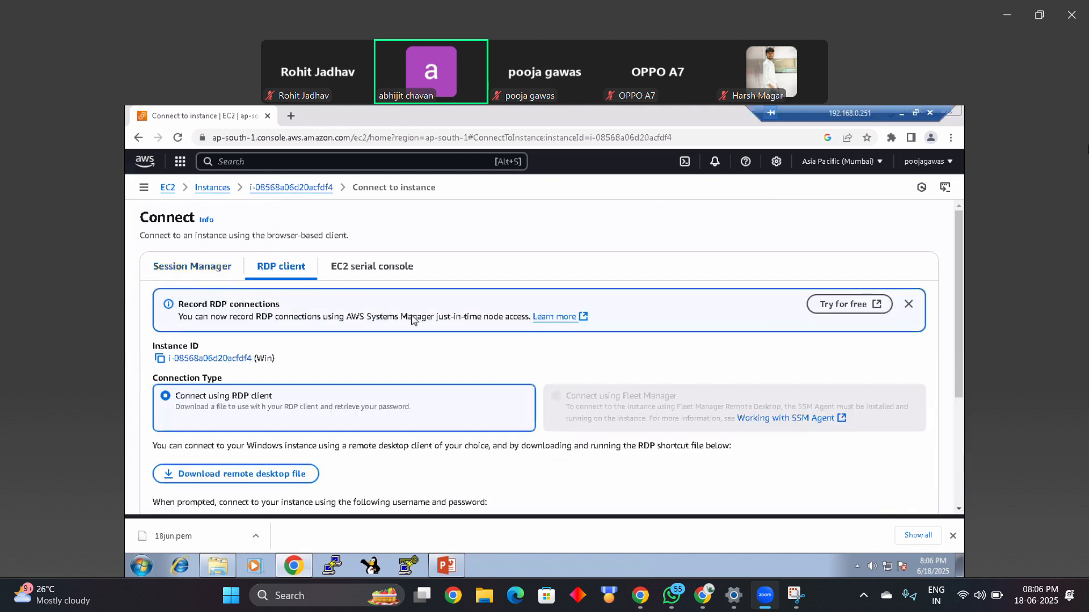
pyautogui.click(208, 267)
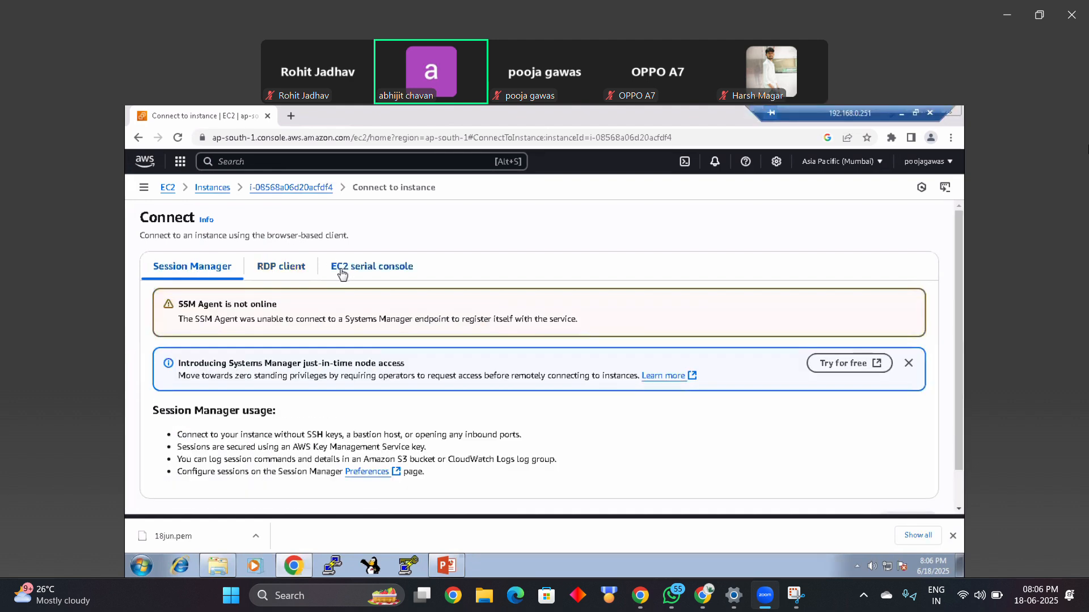
pyautogui.click(213, 188)
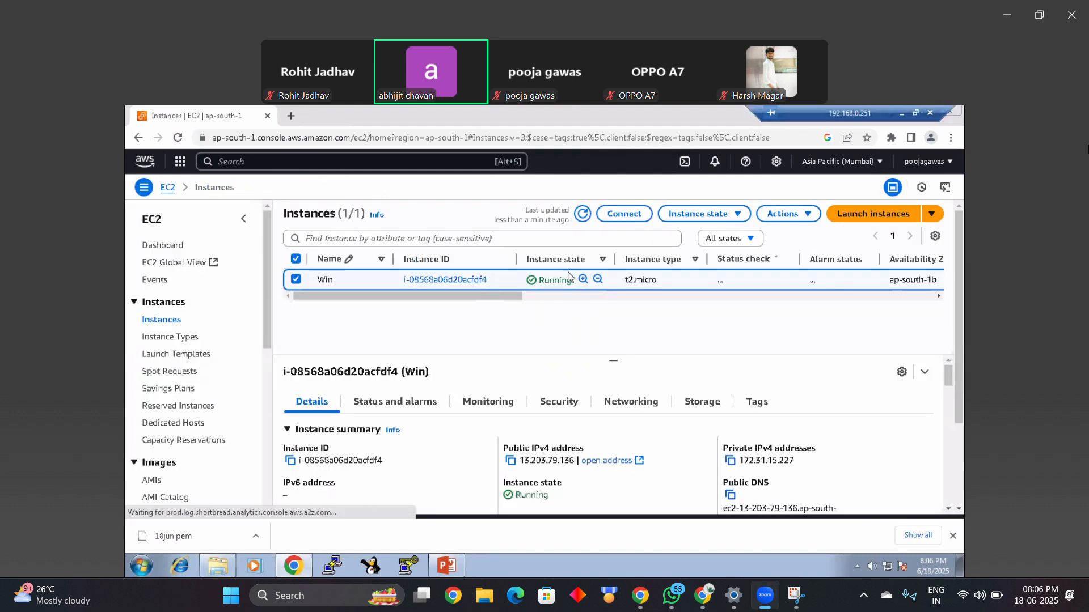
# Step: Reopen the Win instance's connection page and compare the Session Manager, RDP client and EC2 serial console options
pyautogui.click(625, 218)
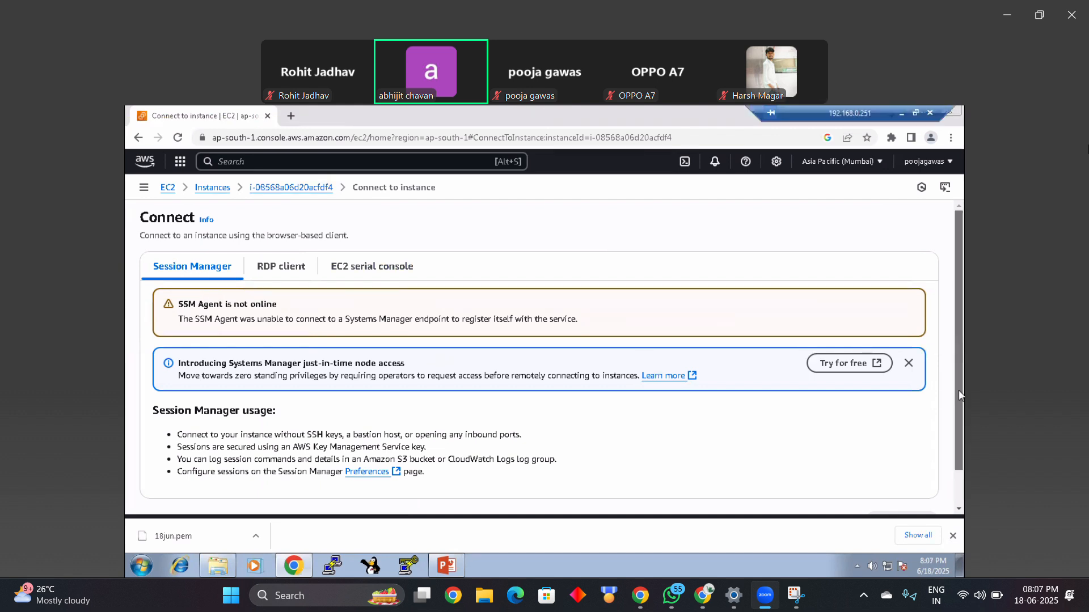
pyautogui.scroll(-2, 958, 389)
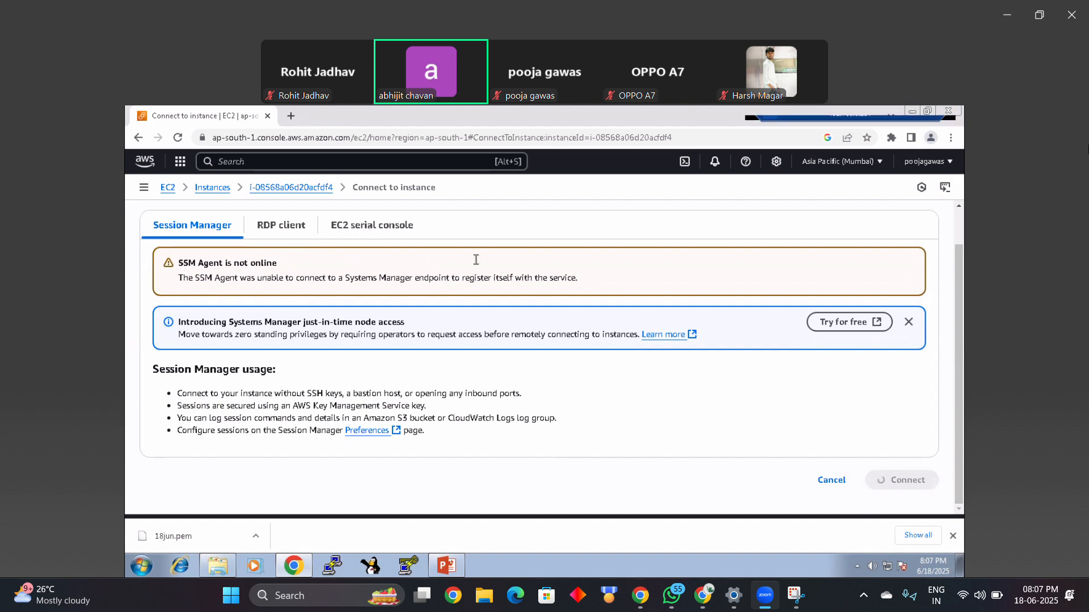
pyautogui.click(295, 225)
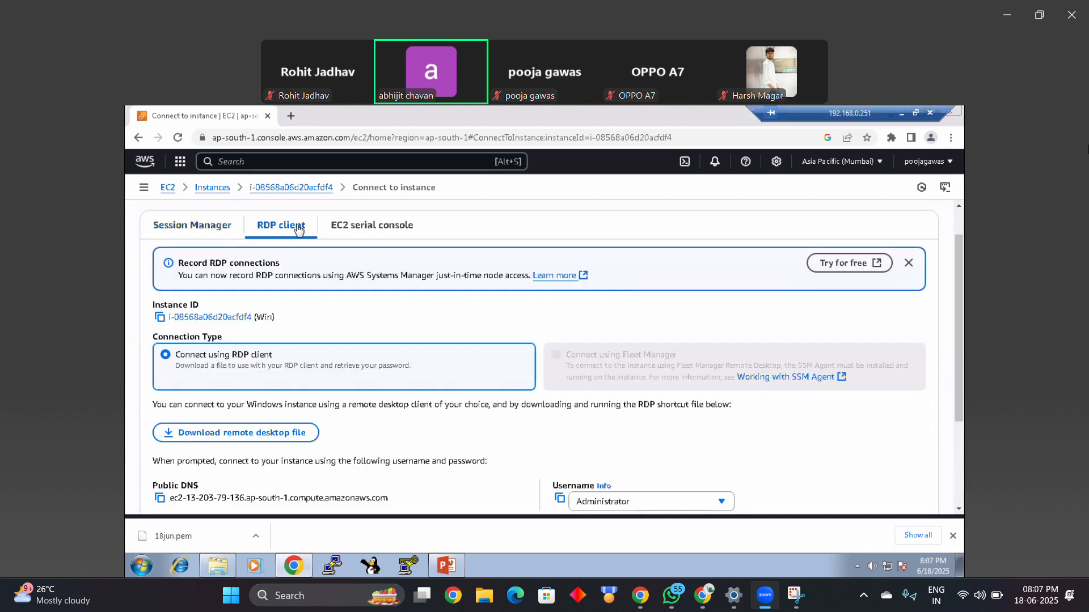
pyautogui.click(394, 225)
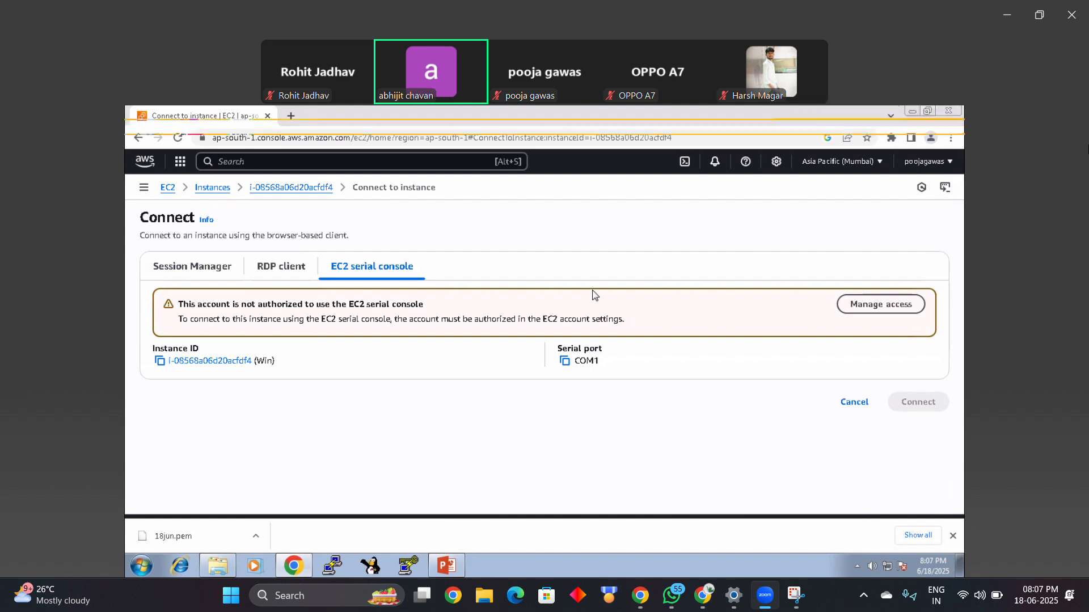
pyautogui.click(225, 271)
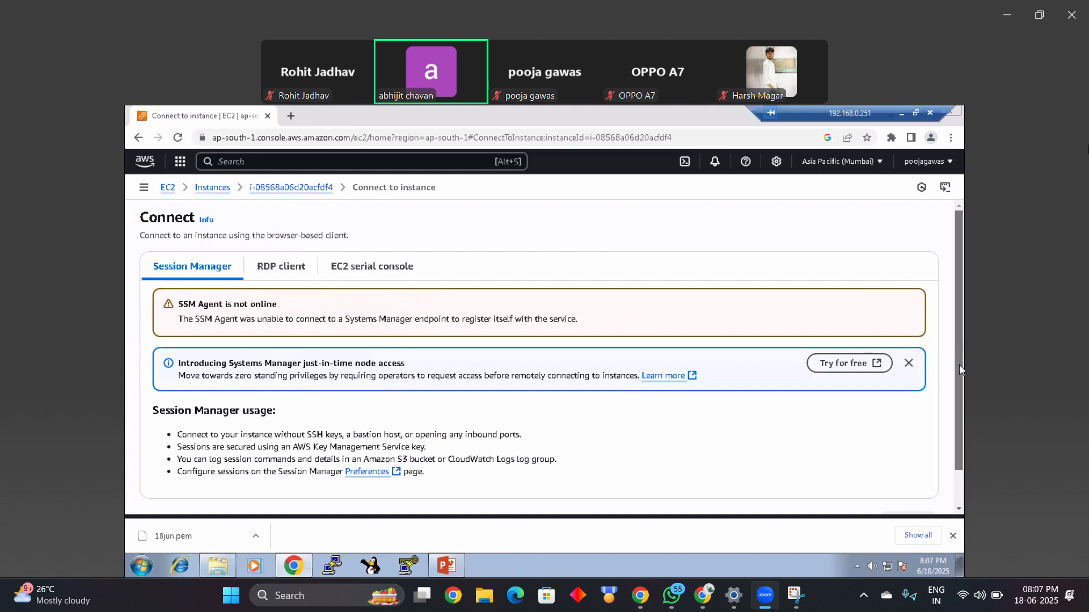
pyautogui.moveTo(959, 364); pyautogui.dragTo(958, 411)
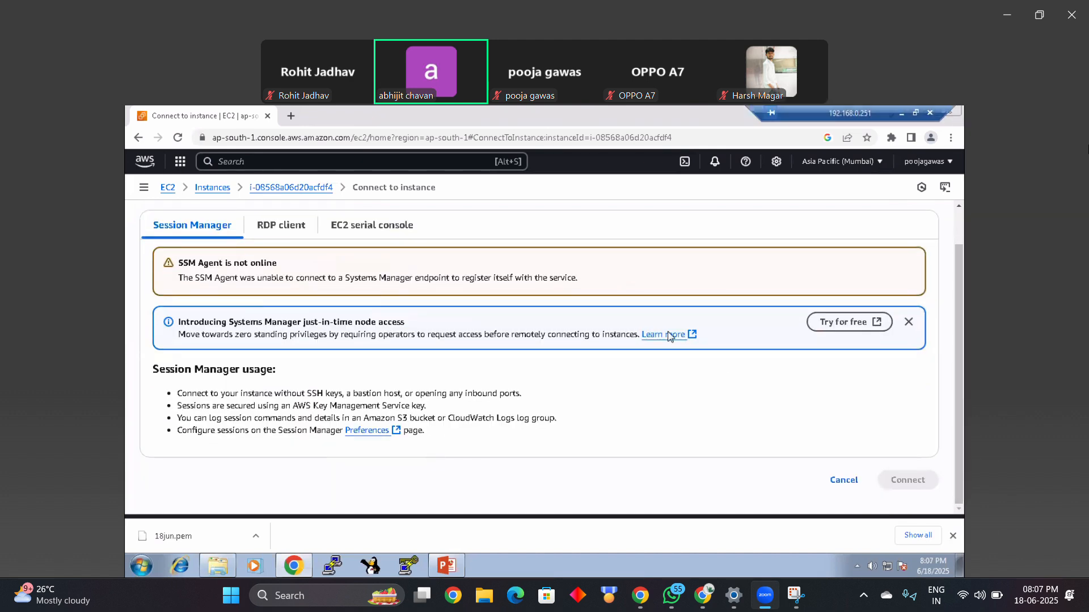
pyautogui.click(294, 232)
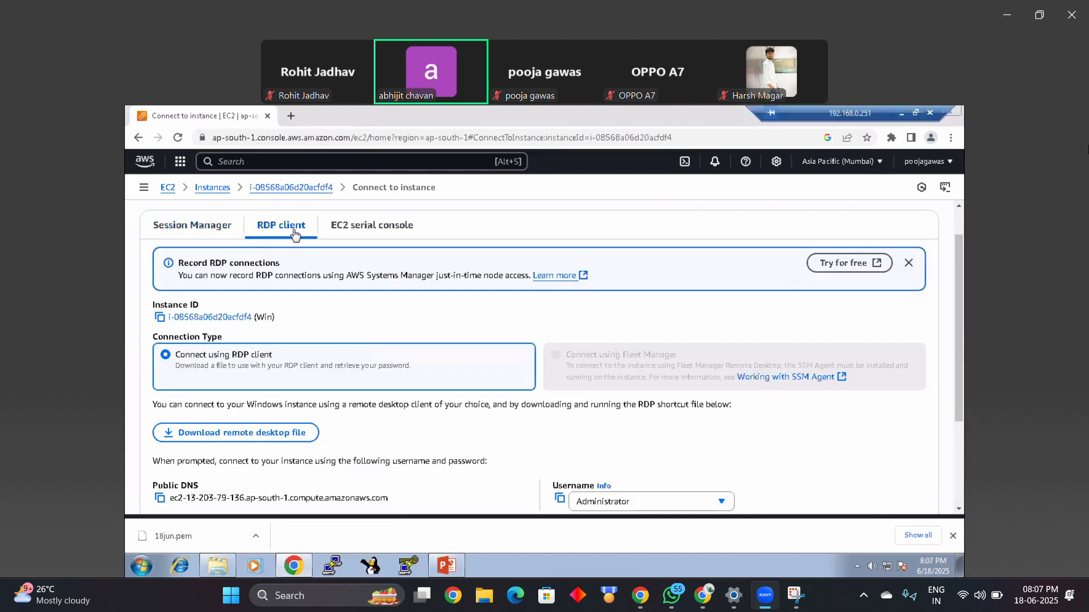
pyautogui.click(364, 230)
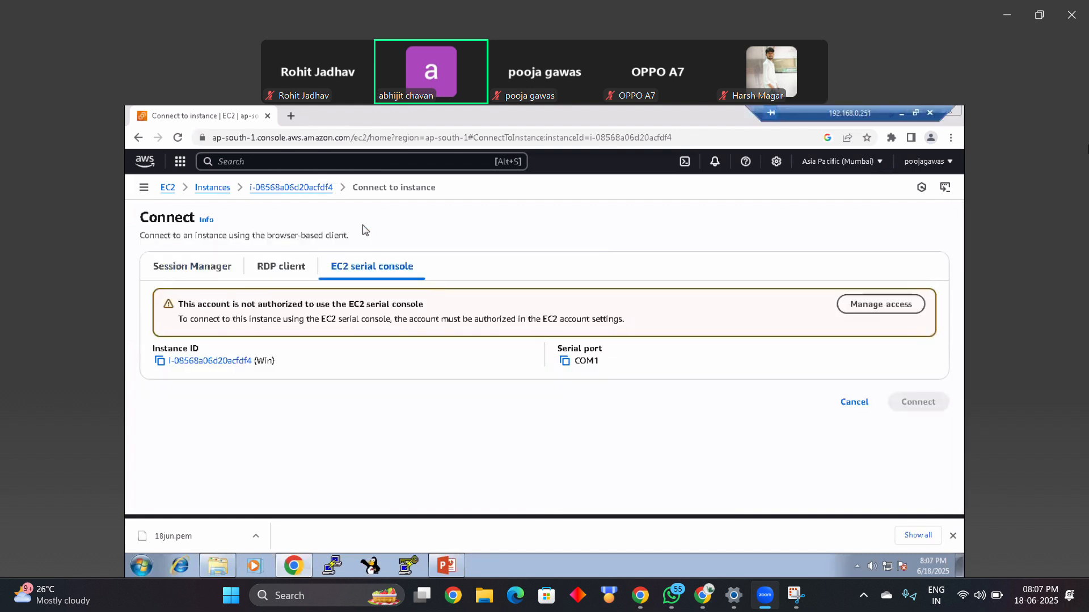
pyautogui.moveTo(431, 304); pyautogui.dragTo(212, 304)
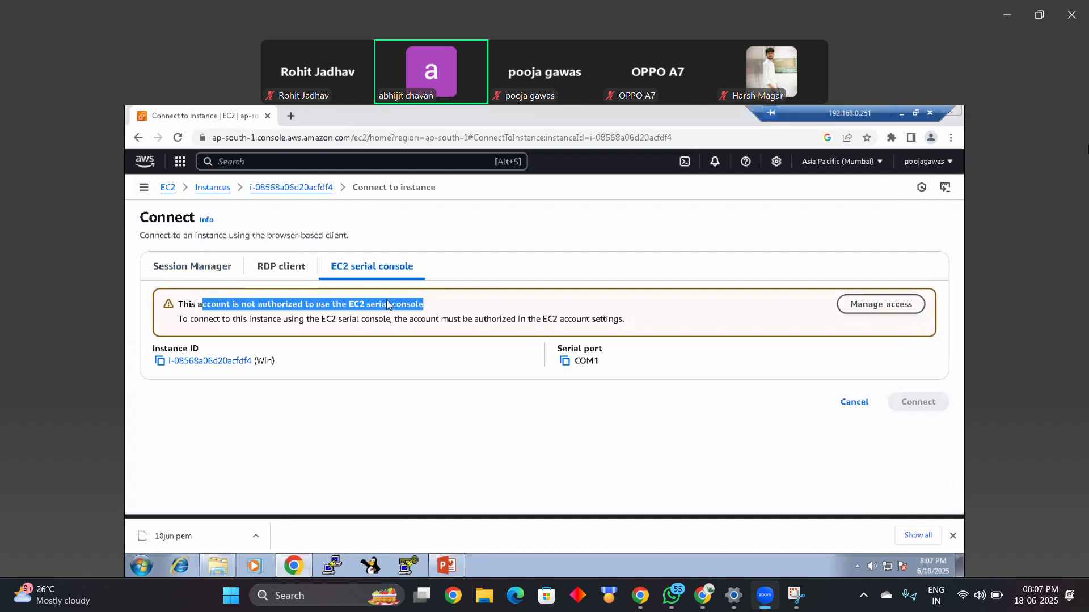
# Step: Start retrieving the Win instance's Windows password for the RDP client and upload the private key file 18jun.pem from Downloads
pyautogui.click(290, 276)
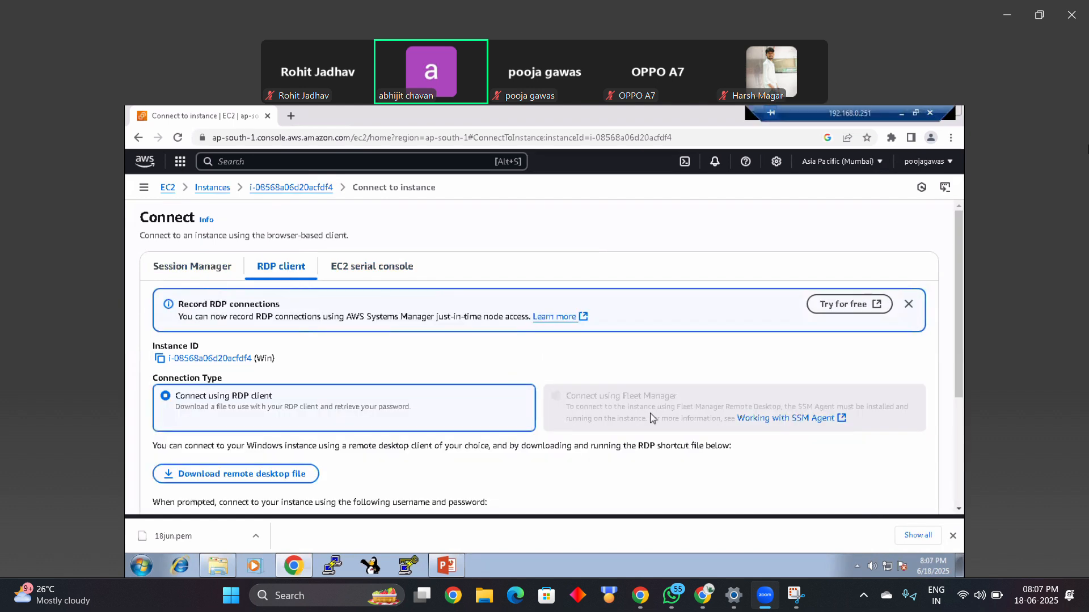
pyautogui.scroll(-3, 960, 301)
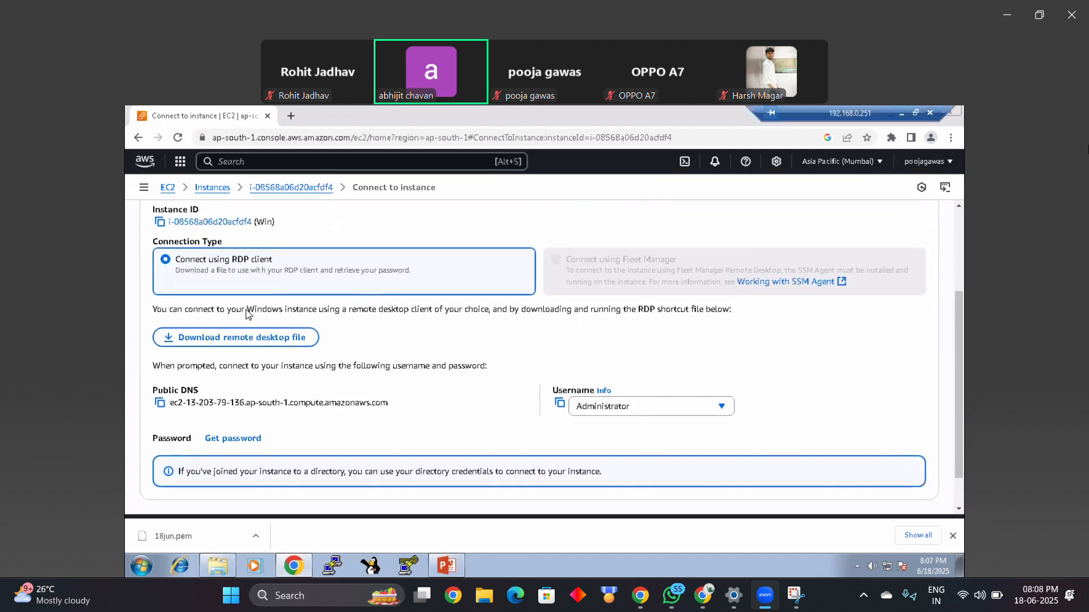
pyautogui.click(233, 439)
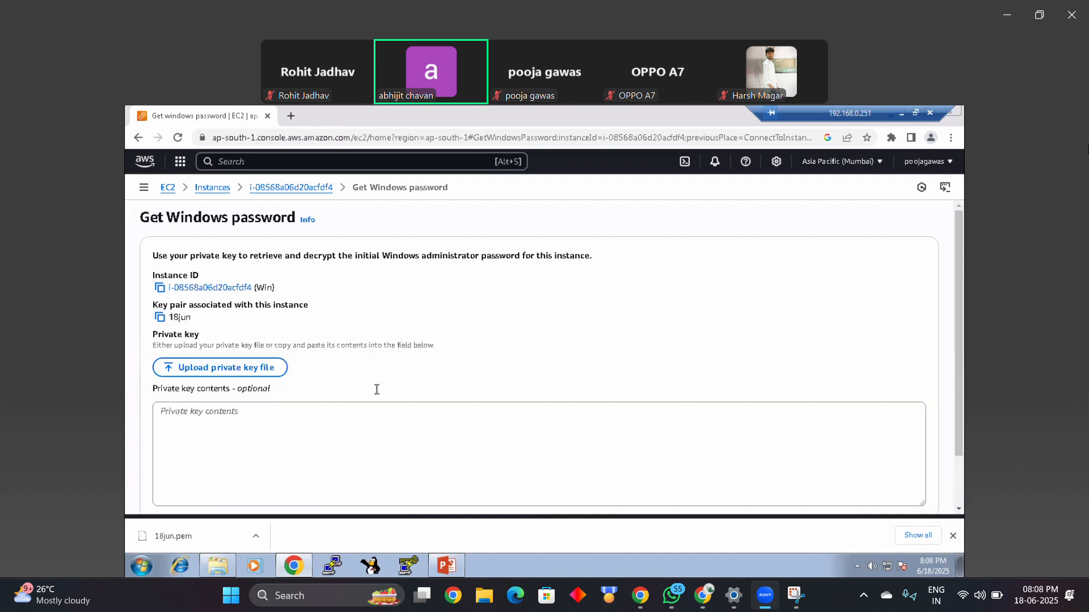
pyautogui.click(245, 374)
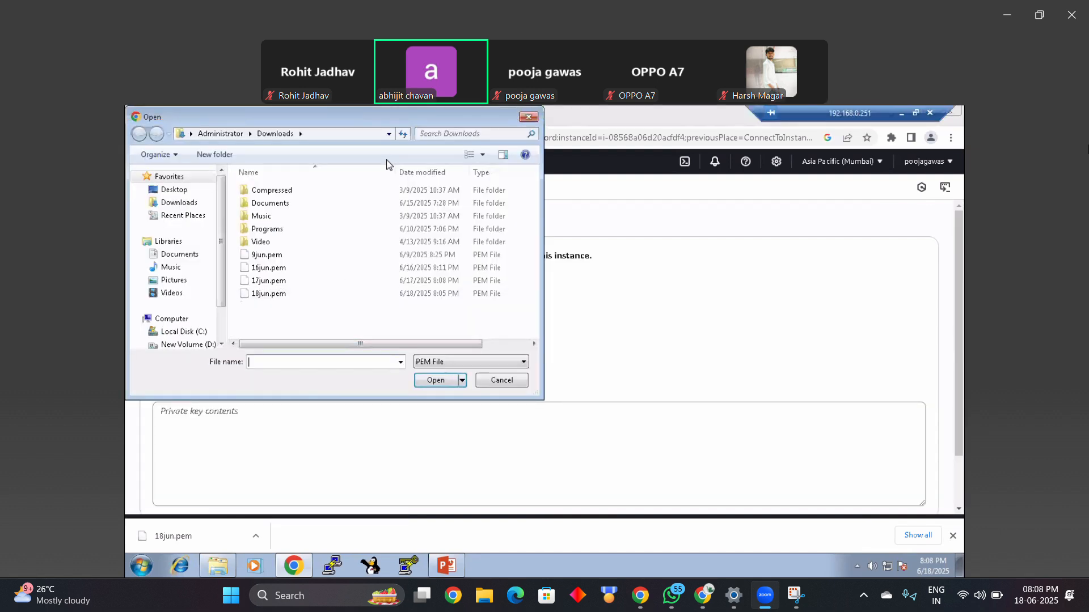
pyautogui.moveTo(459, 117); pyautogui.dragTo(613, 160)
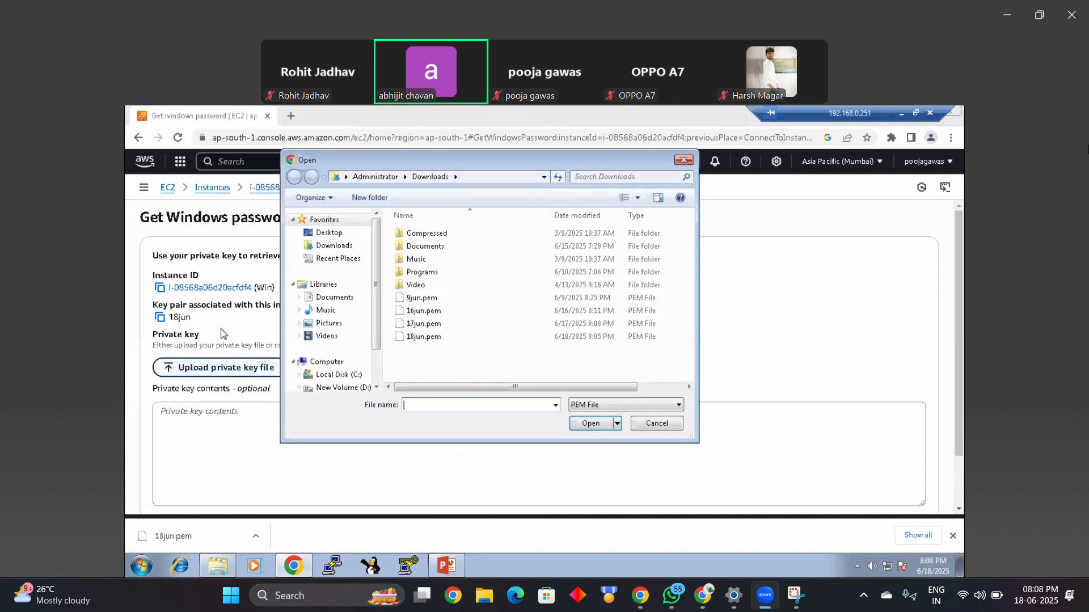
pyautogui.click(438, 339)
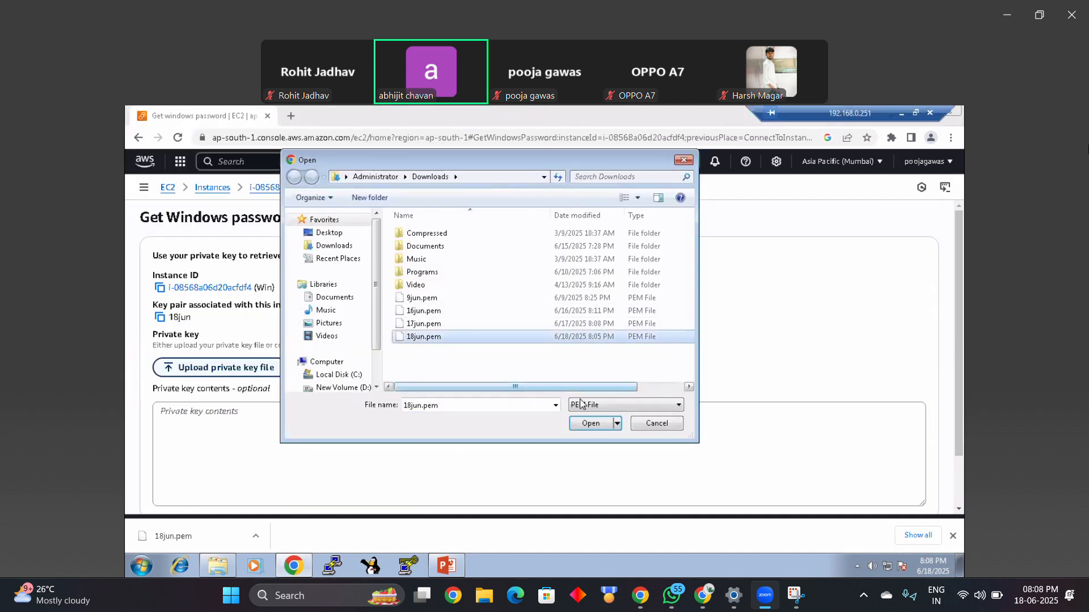
pyautogui.click(595, 424)
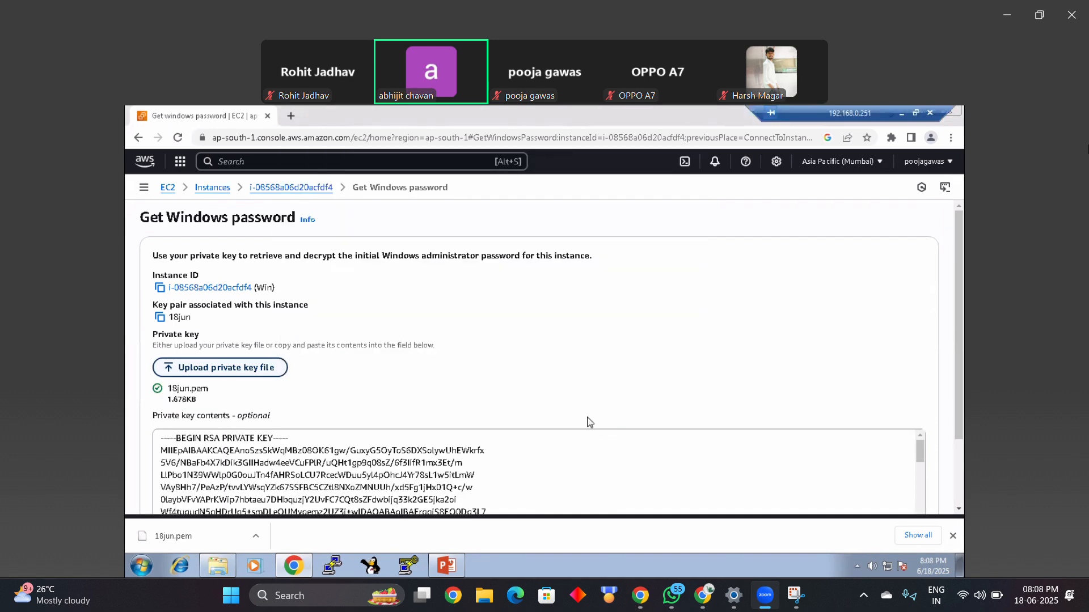
# Step: Decrypt the administrator password, copy it, and return to the instances list
pyautogui.scroll(-3, 962, 330)
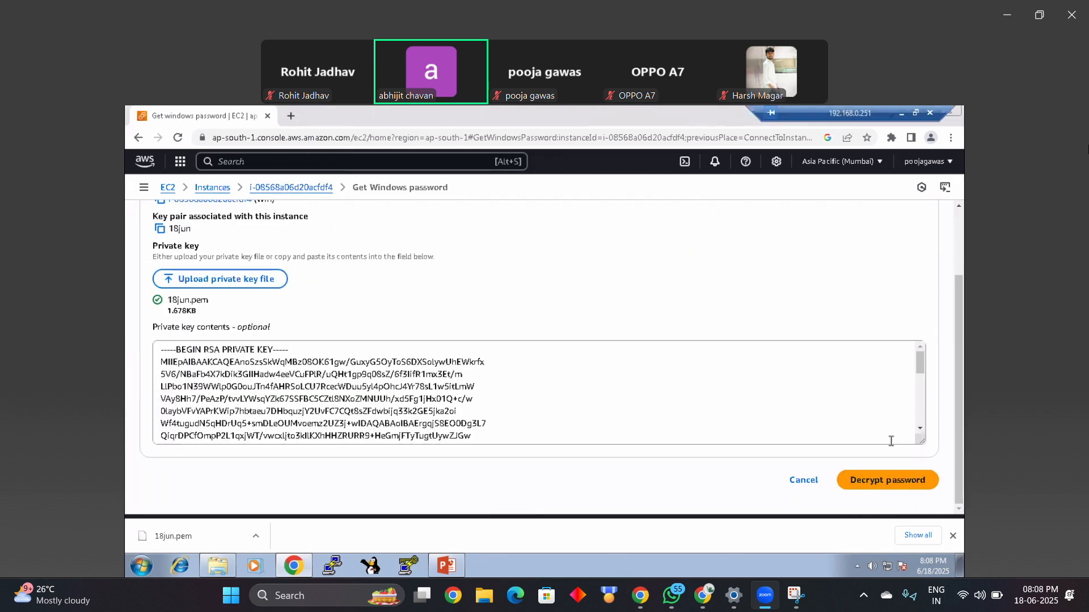
pyautogui.click(839, 481)
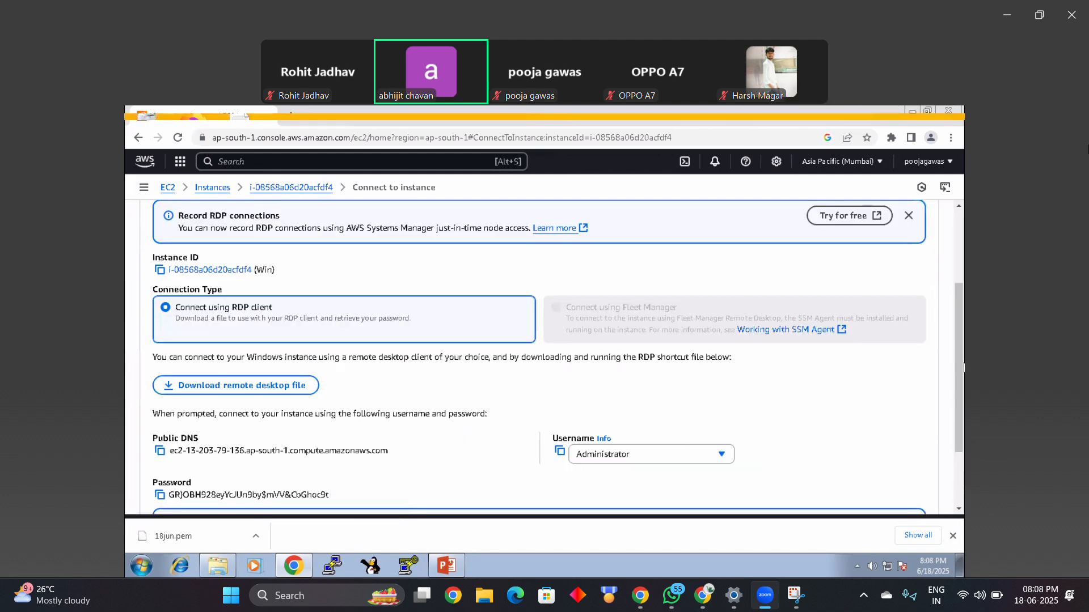
pyautogui.scroll(-2, 843, 389)
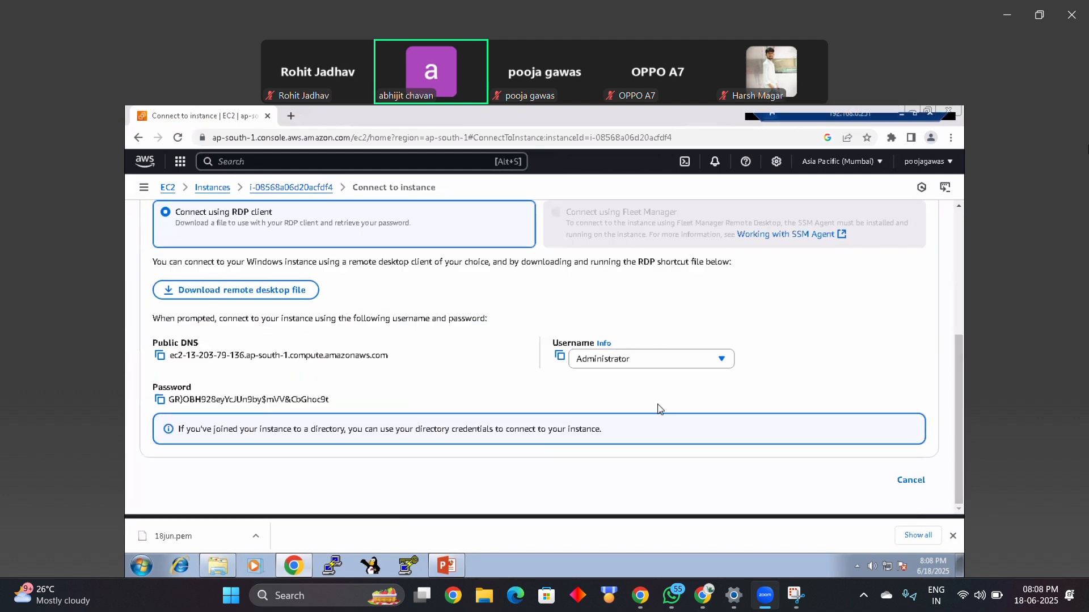
pyautogui.click(160, 401)
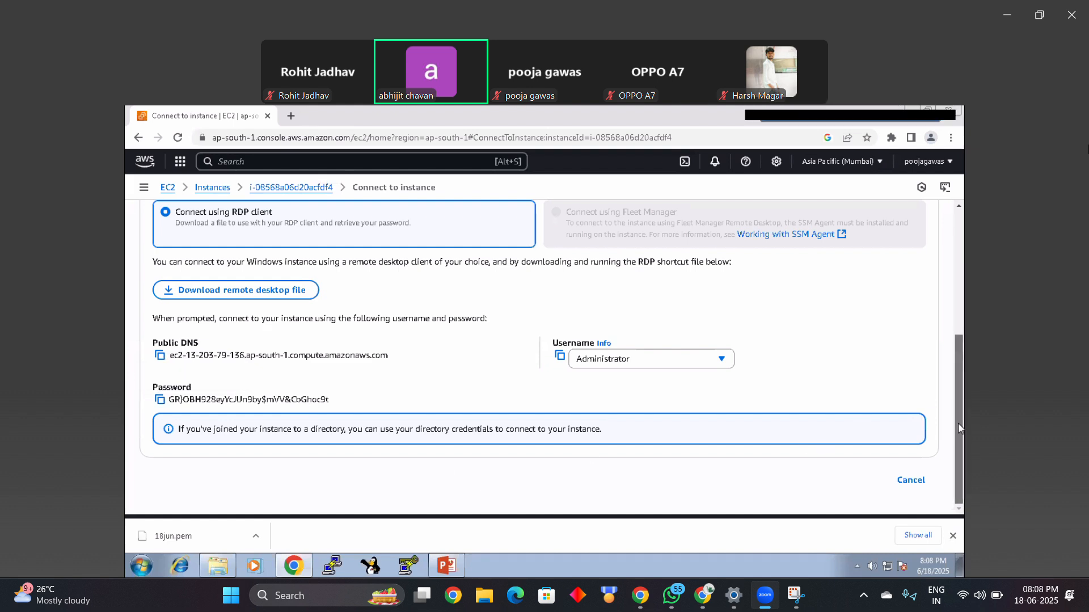
pyautogui.click(913, 481)
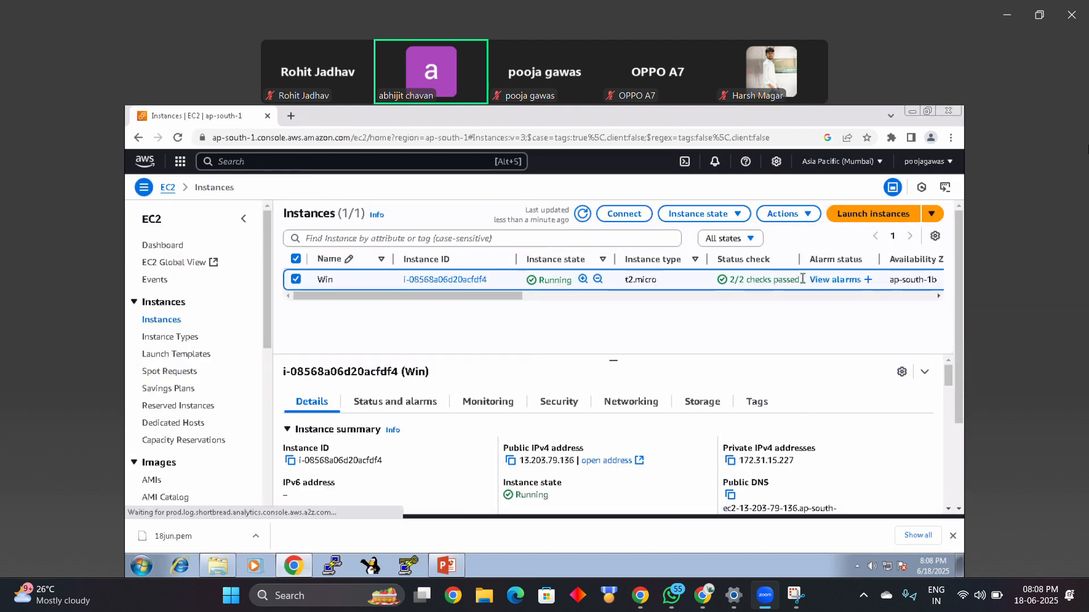
# Step: Check the Win instance's status check and open Remote Desktop Connection on the local machine
pyautogui.moveTo(802, 279); pyautogui.dragTo(728, 279)
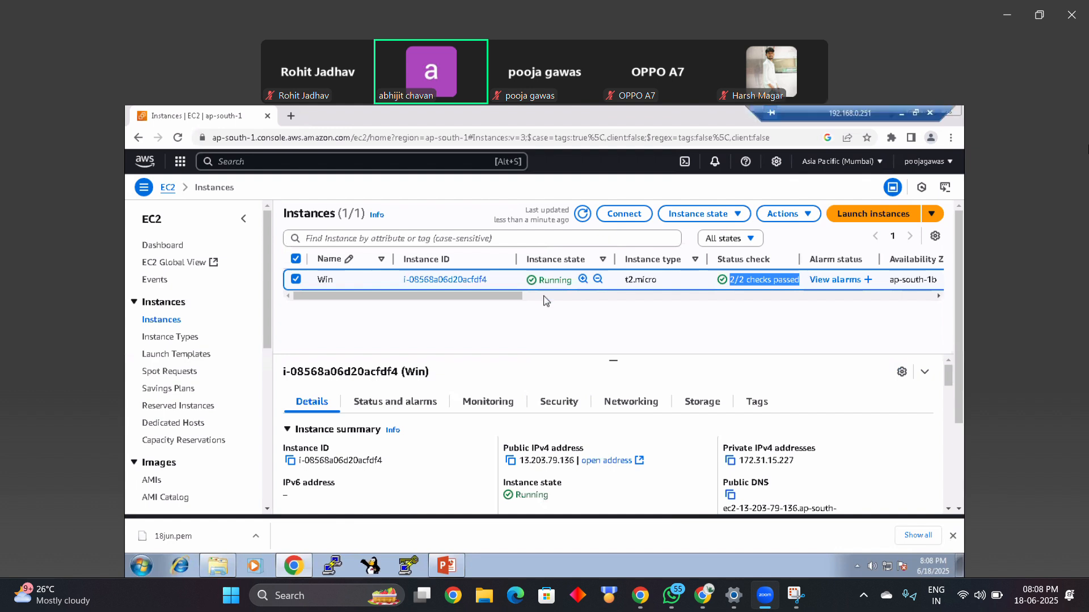
pyautogui.press('super+r')
pyautogui.click(545, 375)
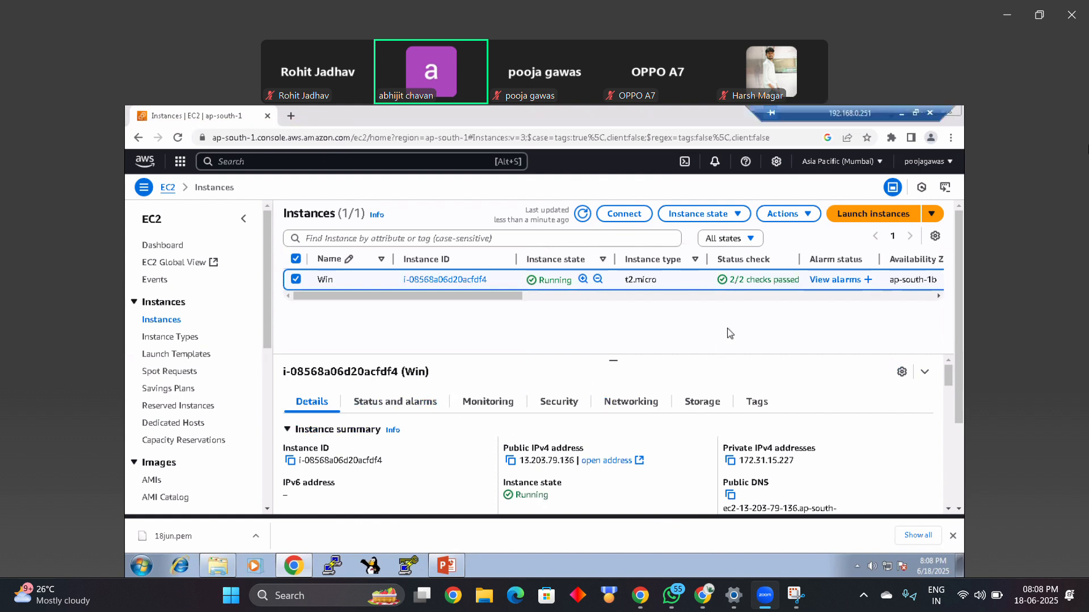
pyautogui.press('super+r')
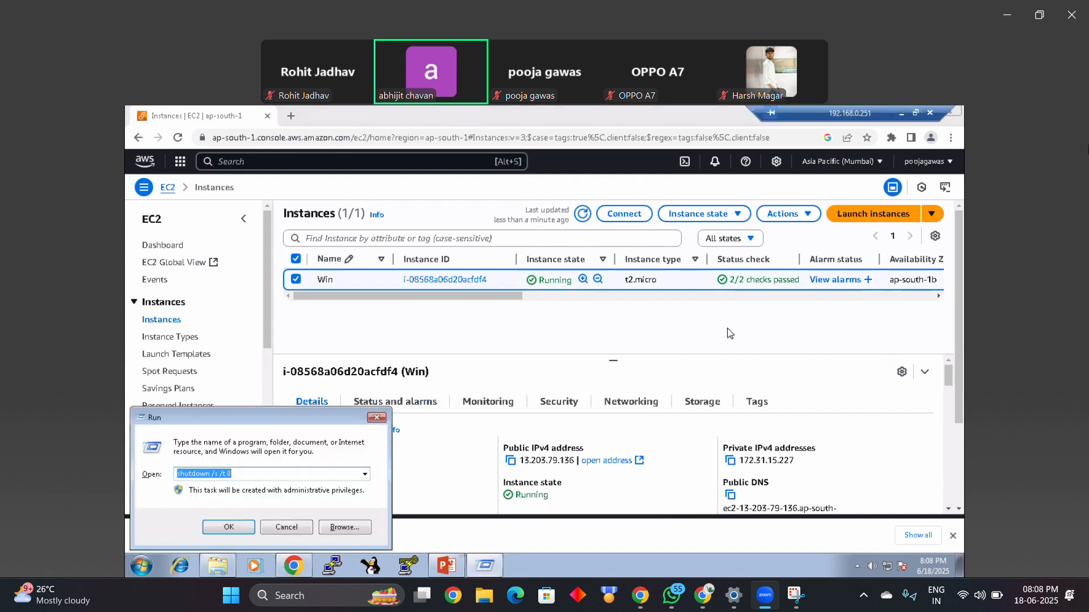
pyautogui.write('ms')
pyautogui.press('Down')
pyautogui.press('Return')
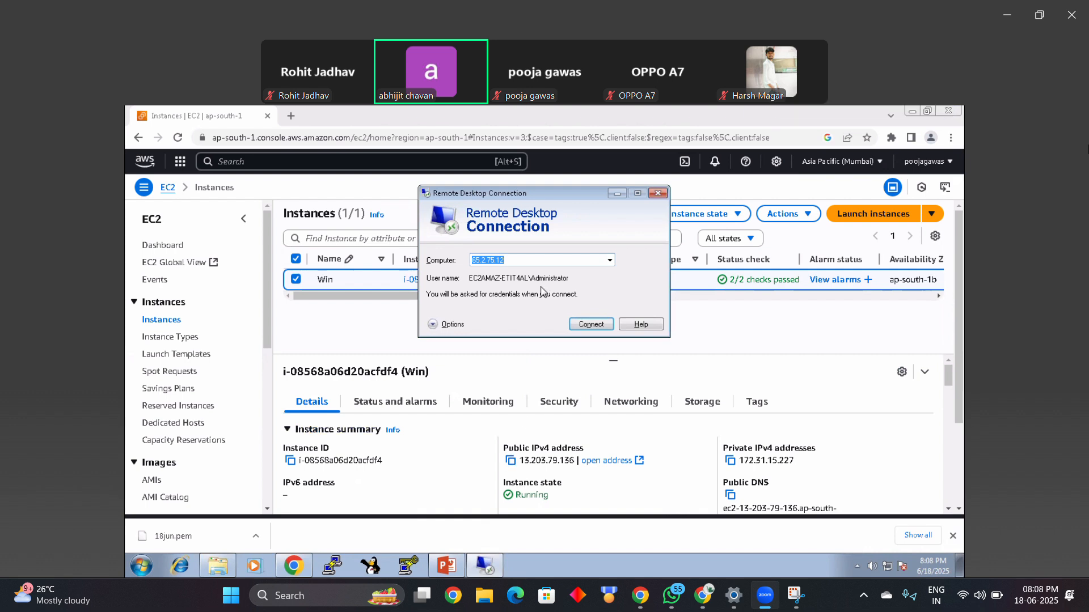
# Step: Set the remote computer to the instance's public IPv4 address 13.203.79.136 and start the connection
pyautogui.write('13')
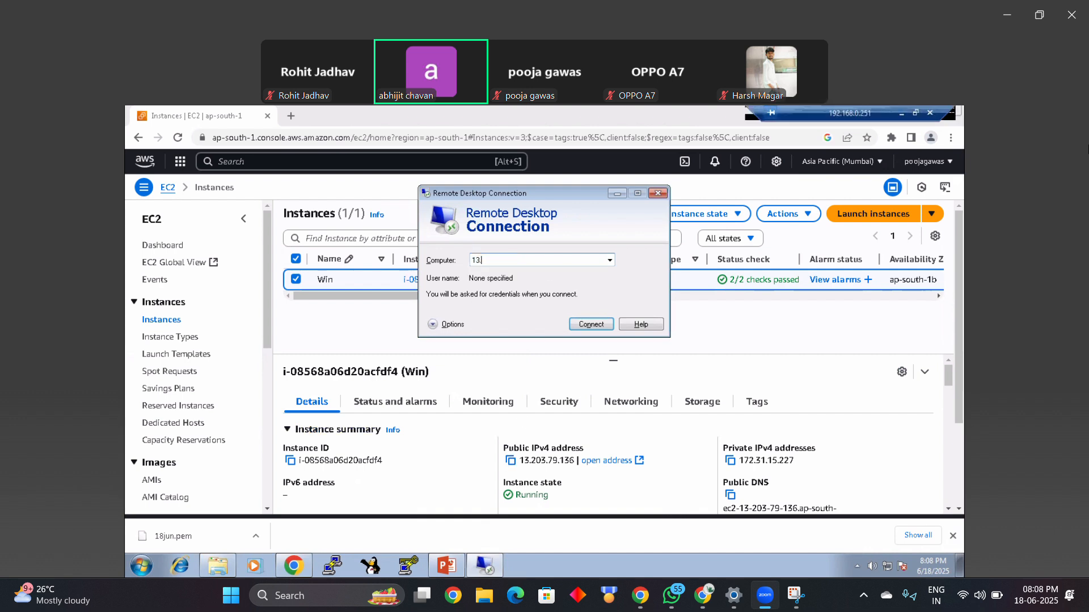
pyautogui.write('.203.79')
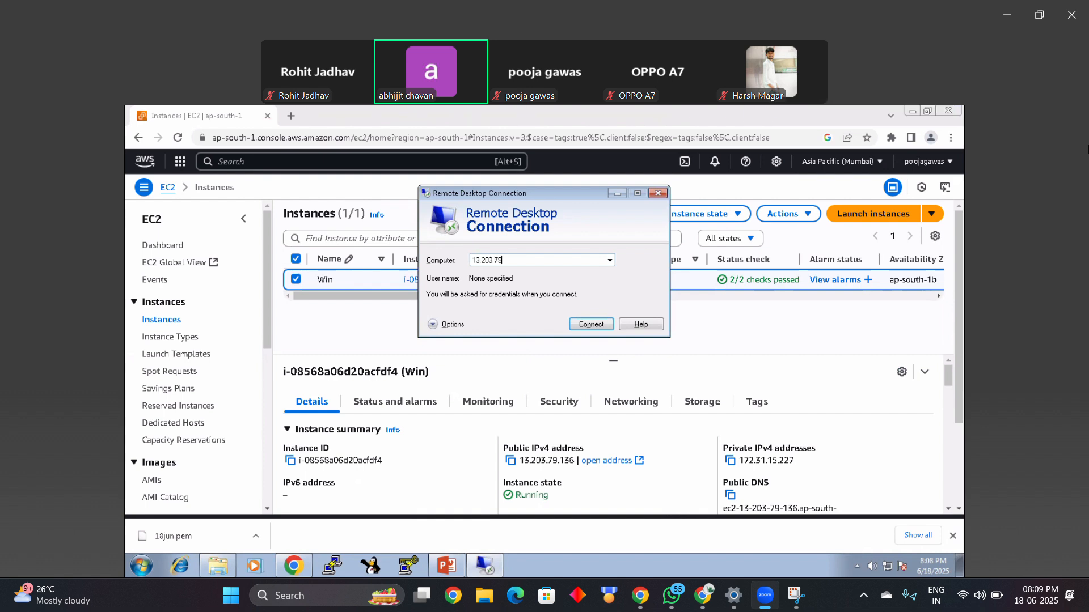
pyautogui.write('.136')
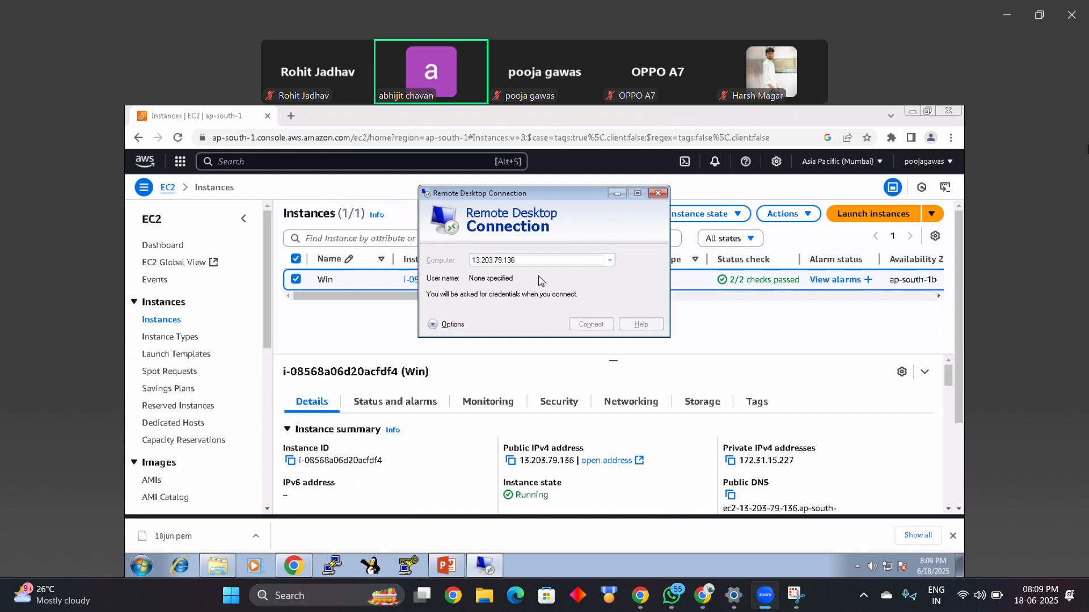
pyautogui.click(591, 324)
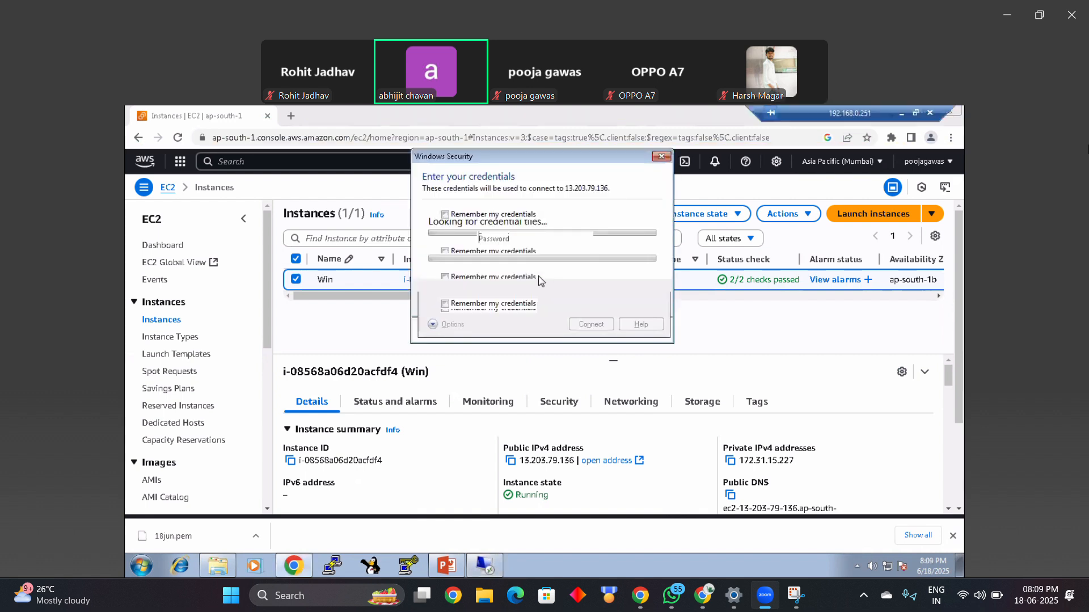
# Step: Paste the Administrator account's password, submit the credentials, and accept the untrusted certificate
pyautogui.hotkey('ctrl', 'v')
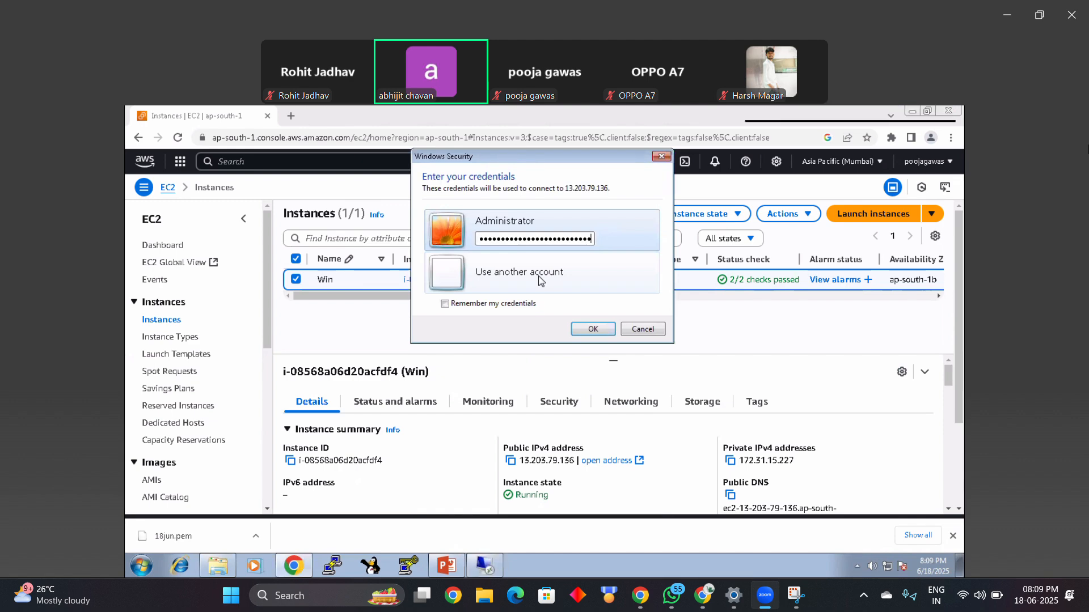
pyautogui.press('Return')
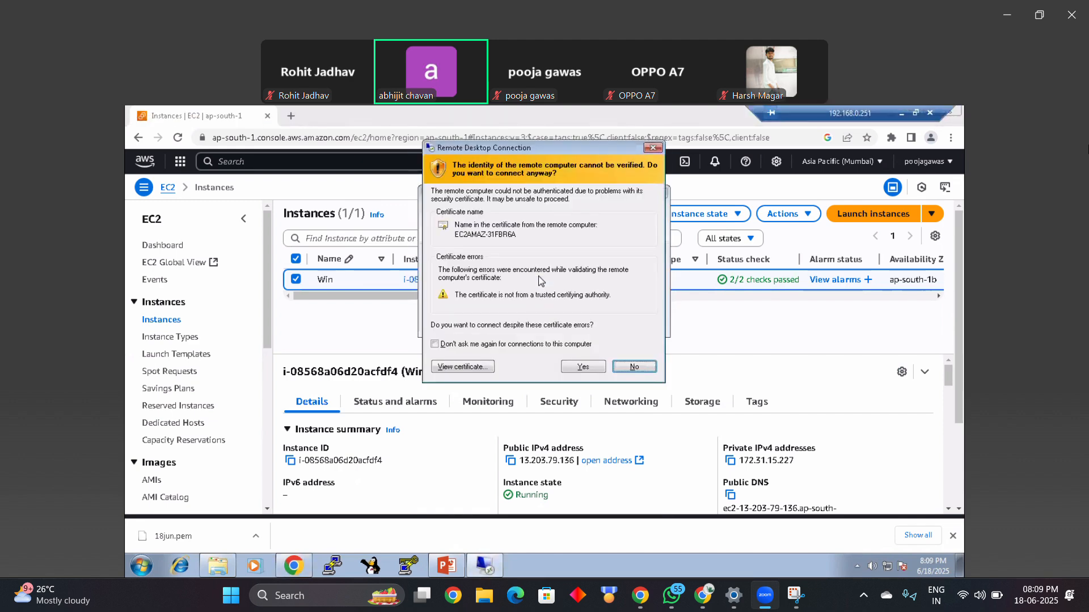
pyautogui.click(581, 366)
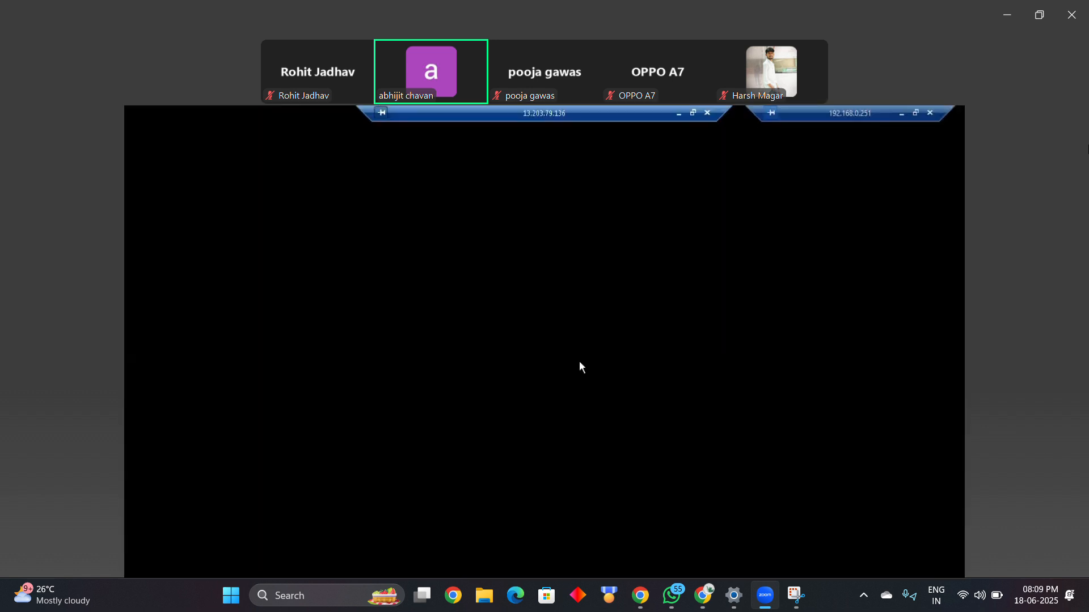
# Step: Minimize the remote session, close the browser's downloads bar, and restore the remote desktop session
pyautogui.moveTo(841, 110)
pyautogui.mouseDown()
pyautogui.moveTo(630, 109)
pyautogui.moveTo(835, 111)
pyautogui.mouseUp()
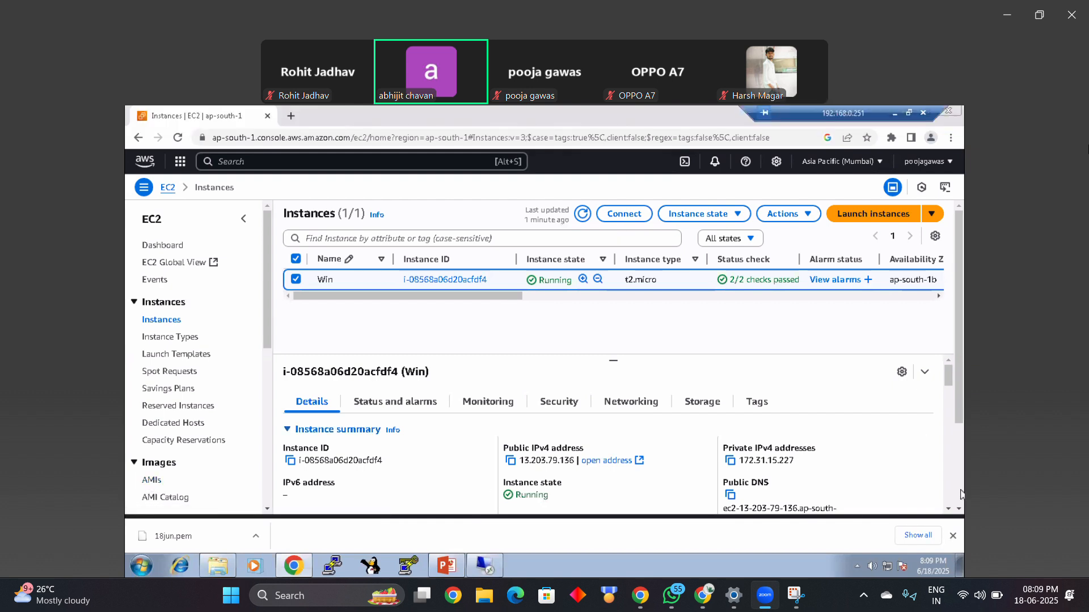
pyautogui.click(952, 535)
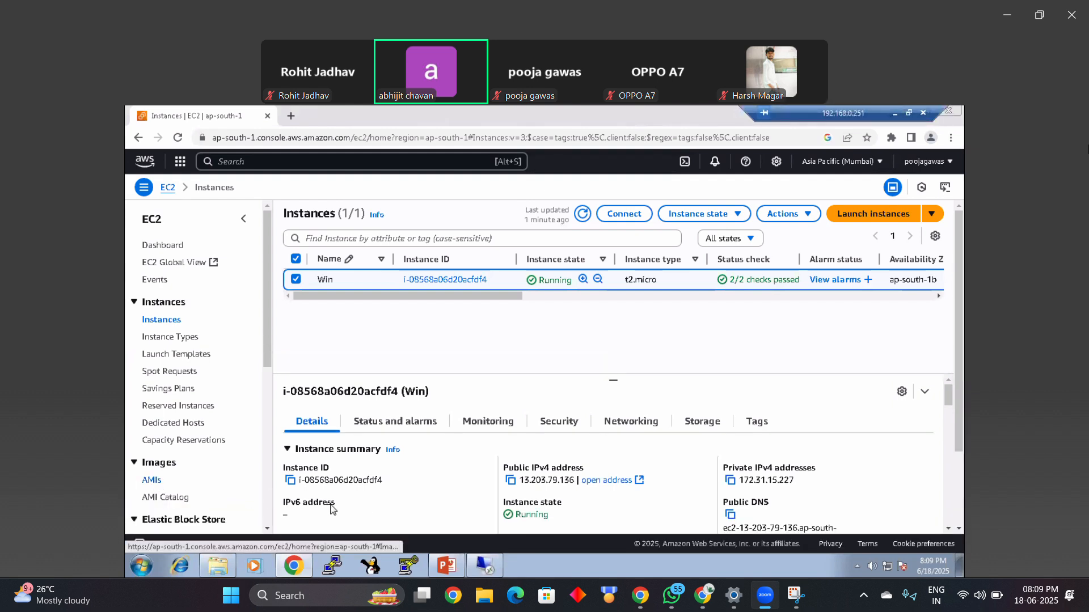
pyautogui.click(485, 566)
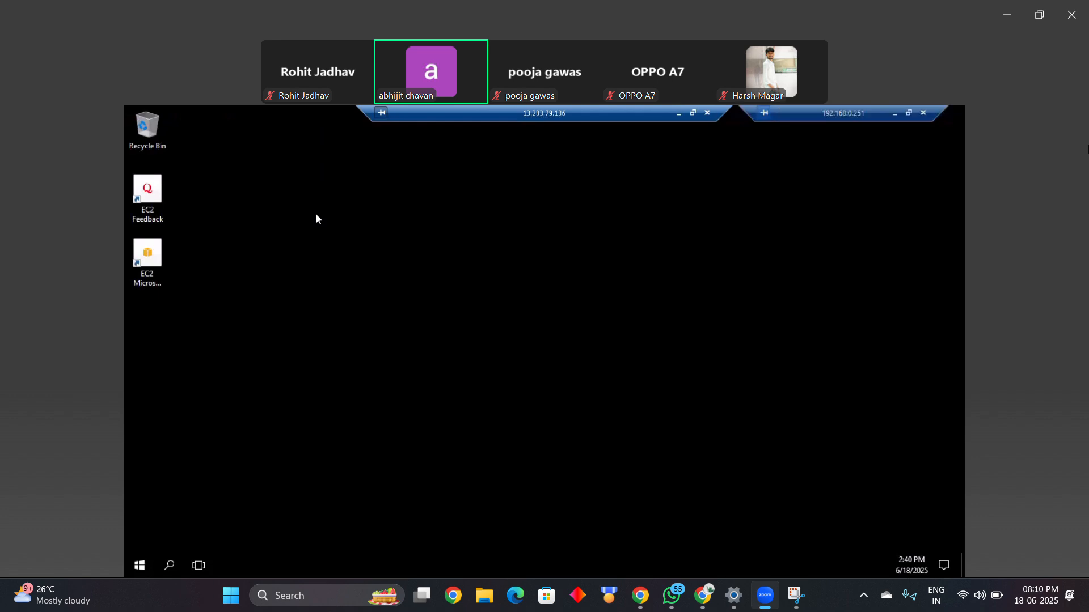
# Step: Switch to the EC2 instances page and back to the remote session, and view the server's Start menu
pyautogui.click(677, 113)
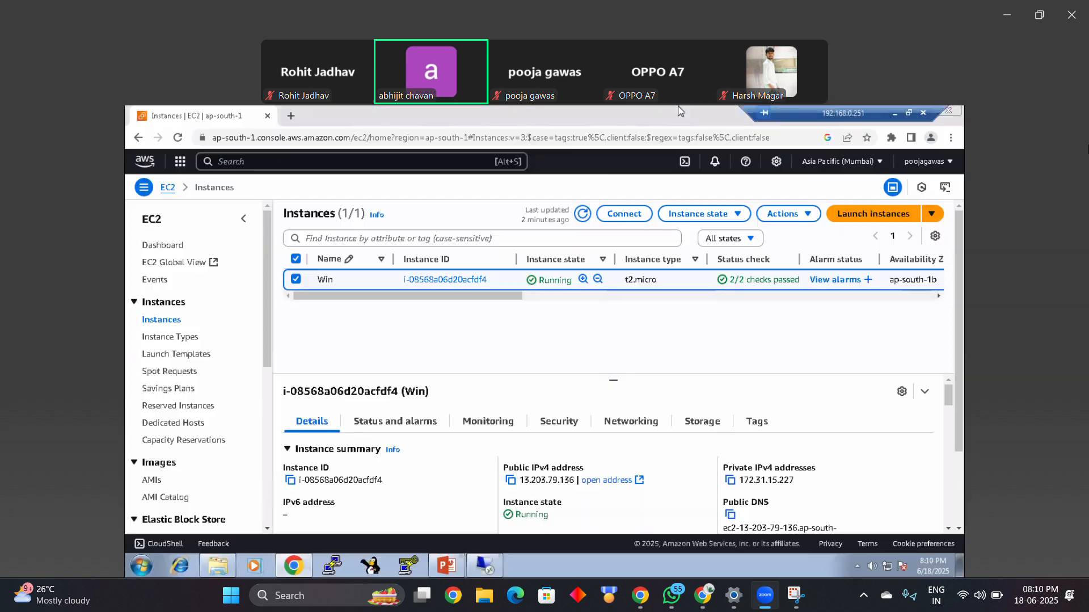
pyautogui.click(482, 566)
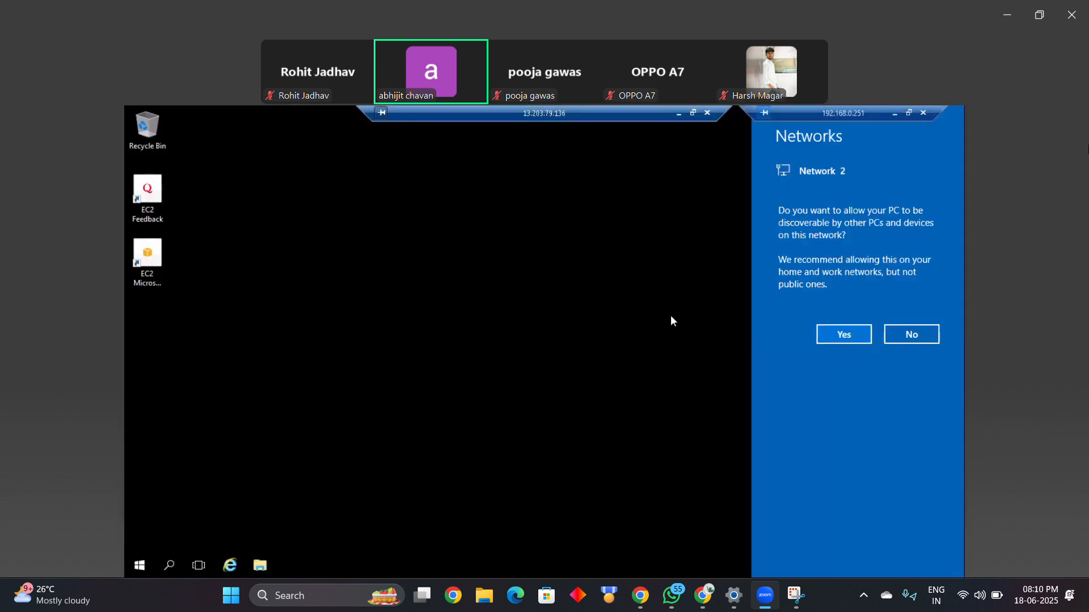
pyautogui.press('super')
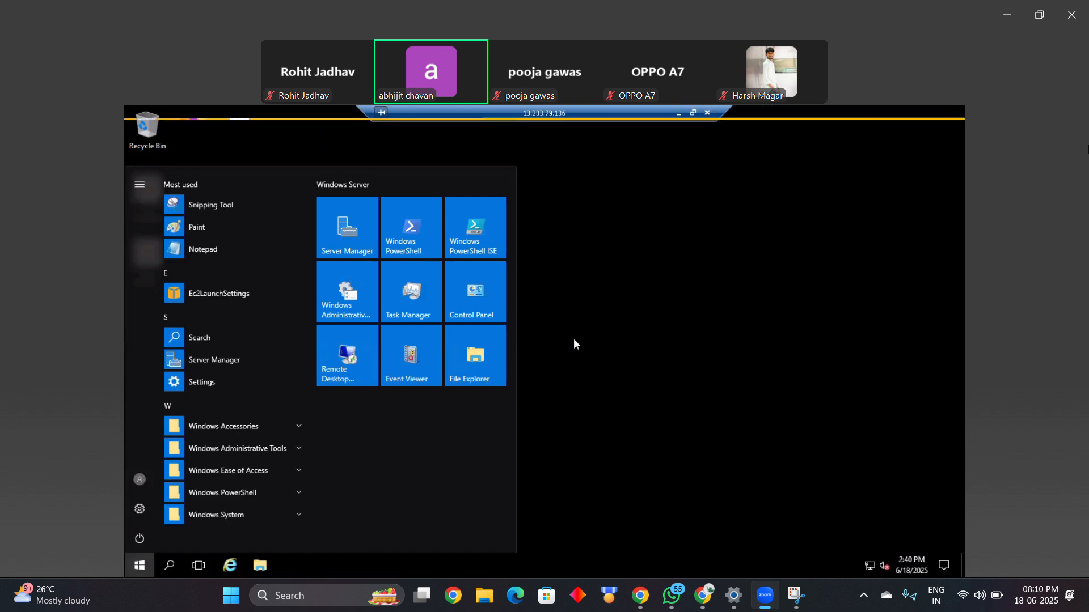
pyautogui.click(612, 311)
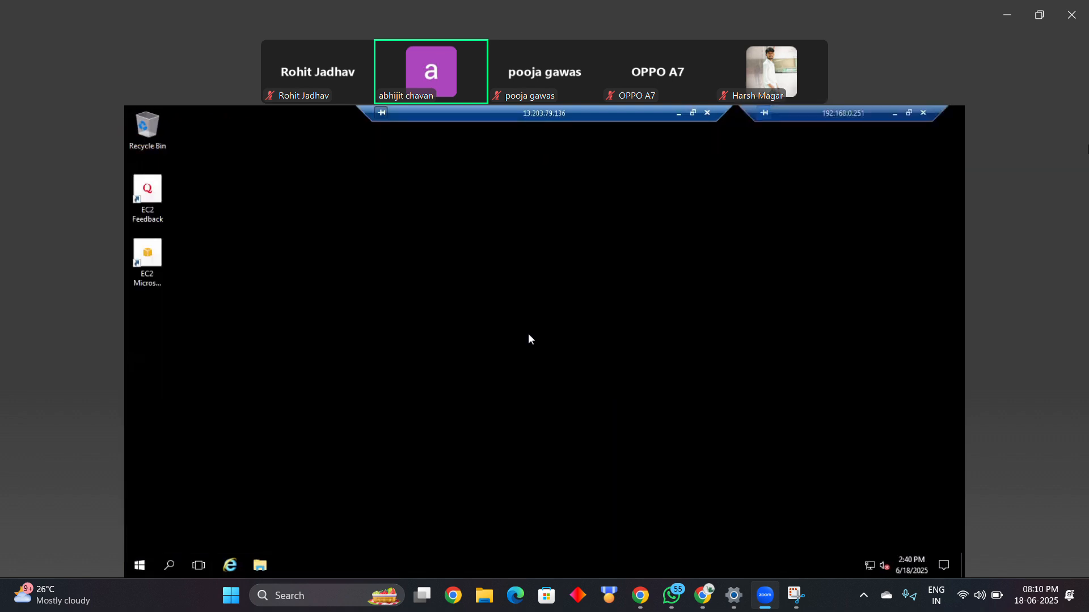
# Step: Open a Command Prompt on the remote server and close the duplicate window
pyautogui.press('super+r')
pyautogui.write('cmd')
pyautogui.press('Return')
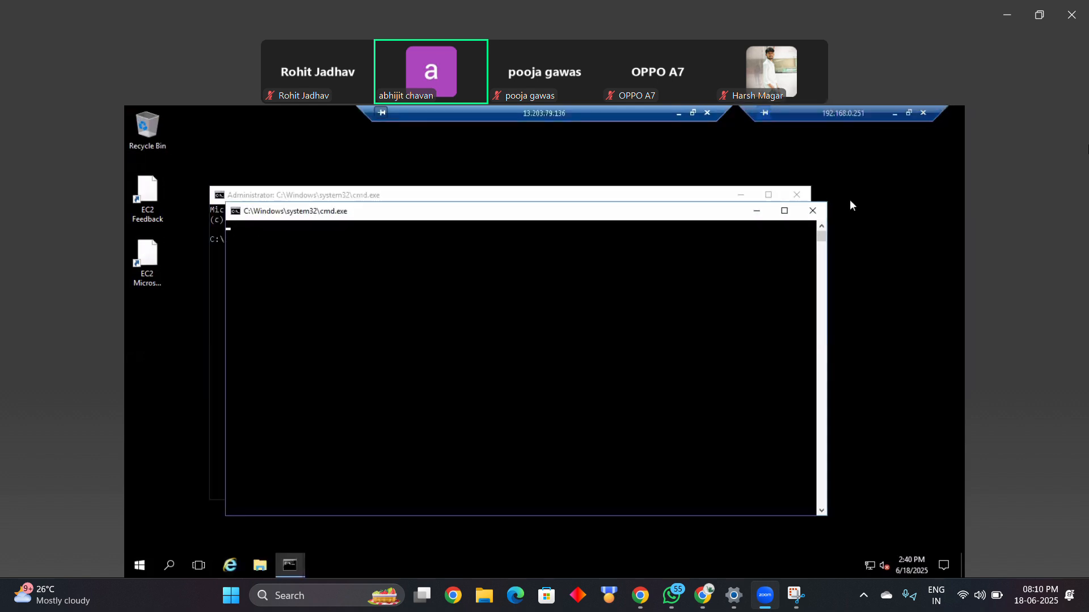
pyautogui.click(813, 211)
# Step: Run net user administrator * to begin setting a new password for the Administrator account
pyautogui.write('n')
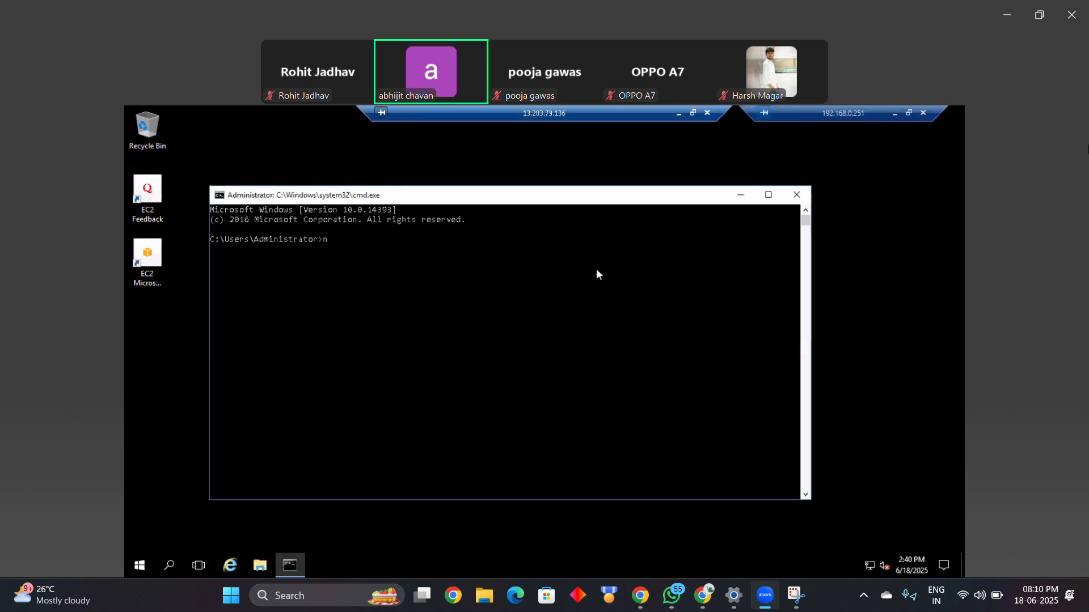
pyautogui.write('et')
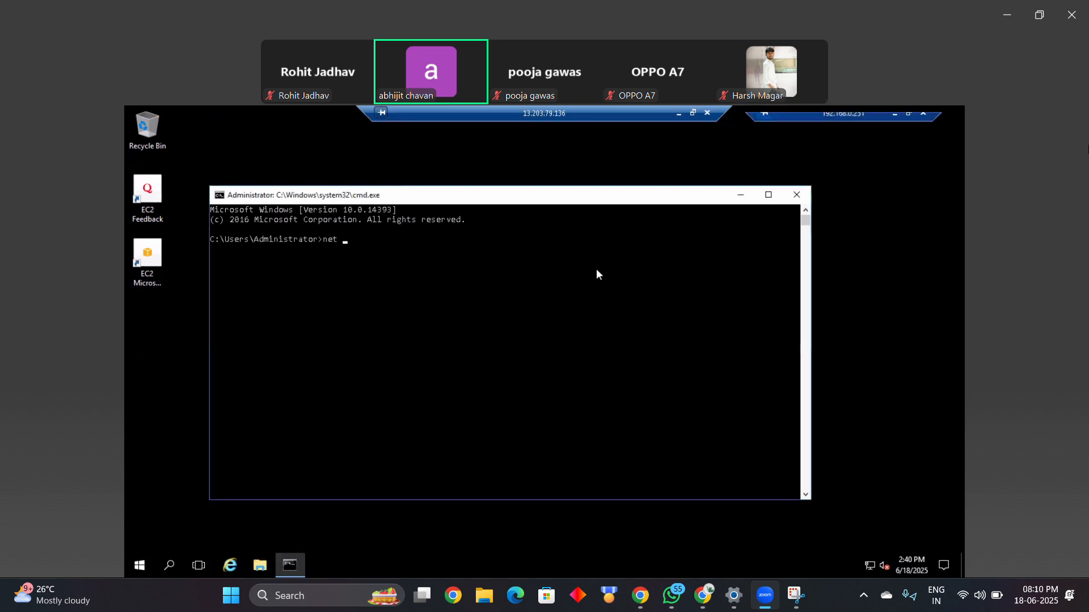
pyautogui.write(' user ad')
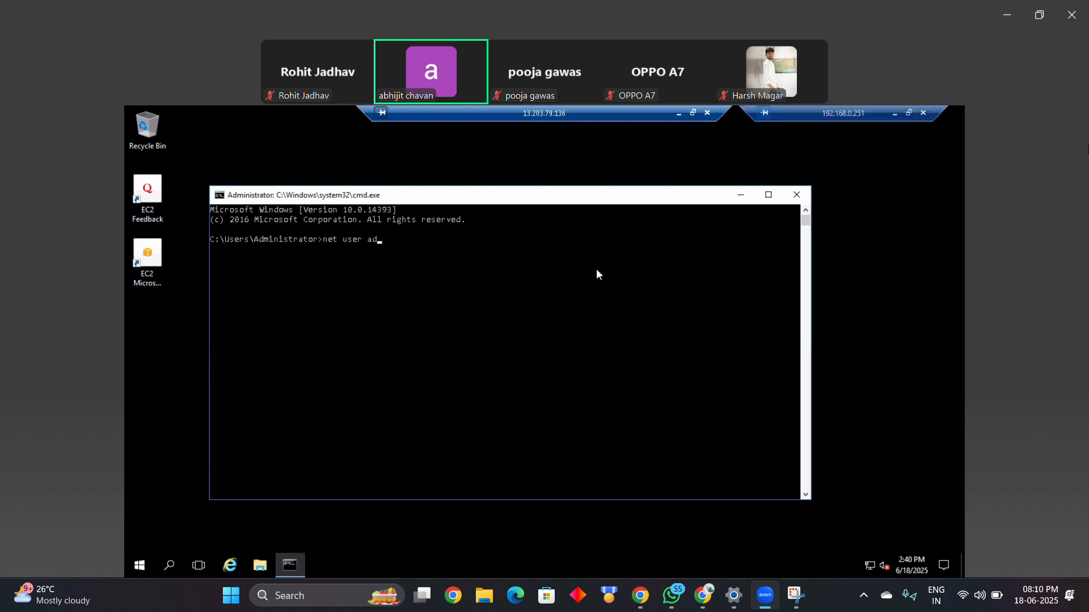
pyautogui.write('ministrator ')
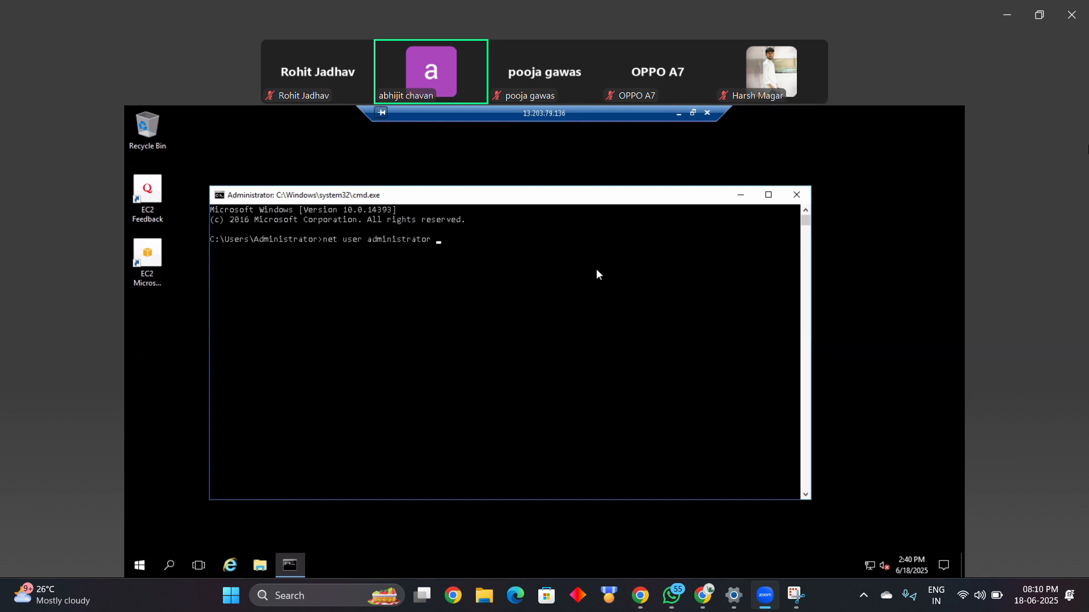
pyautogui.write('*')
pyautogui.press('Return')
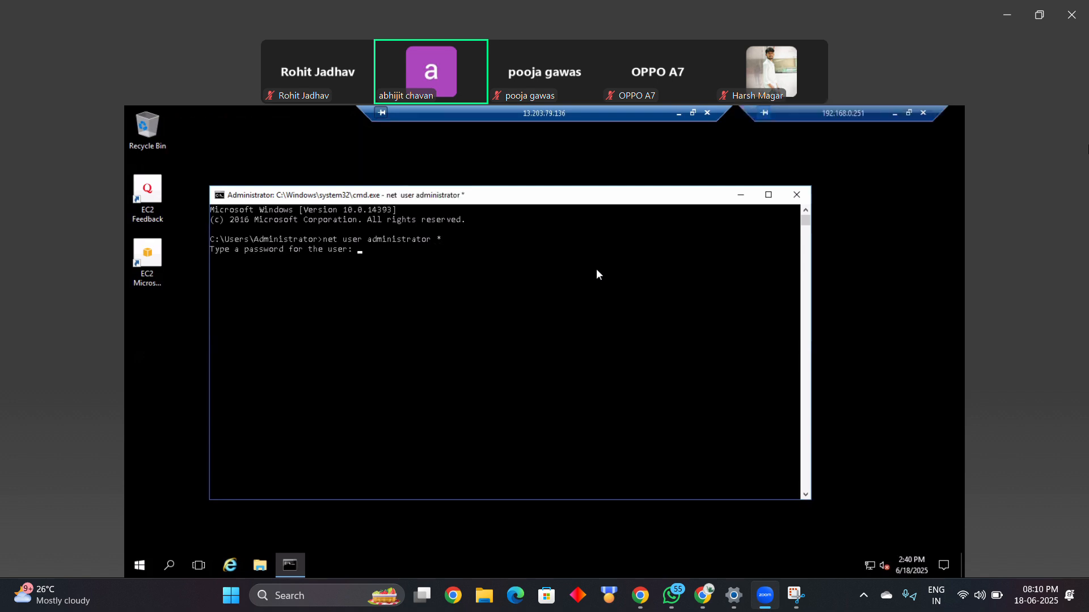
# Step: Enter and confirm the new Administrator password, repeating the entry if needed, and close the Command Prompt
pyautogui.press('Return')
pyautogui.press('Return')
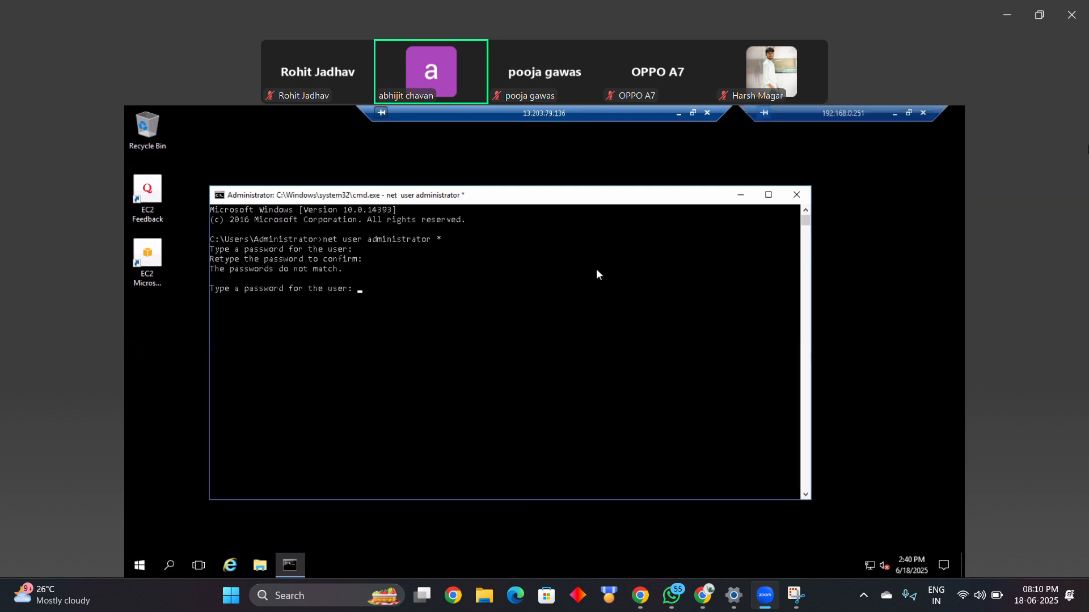
pyautogui.press('Return')
pyautogui.press('Return')
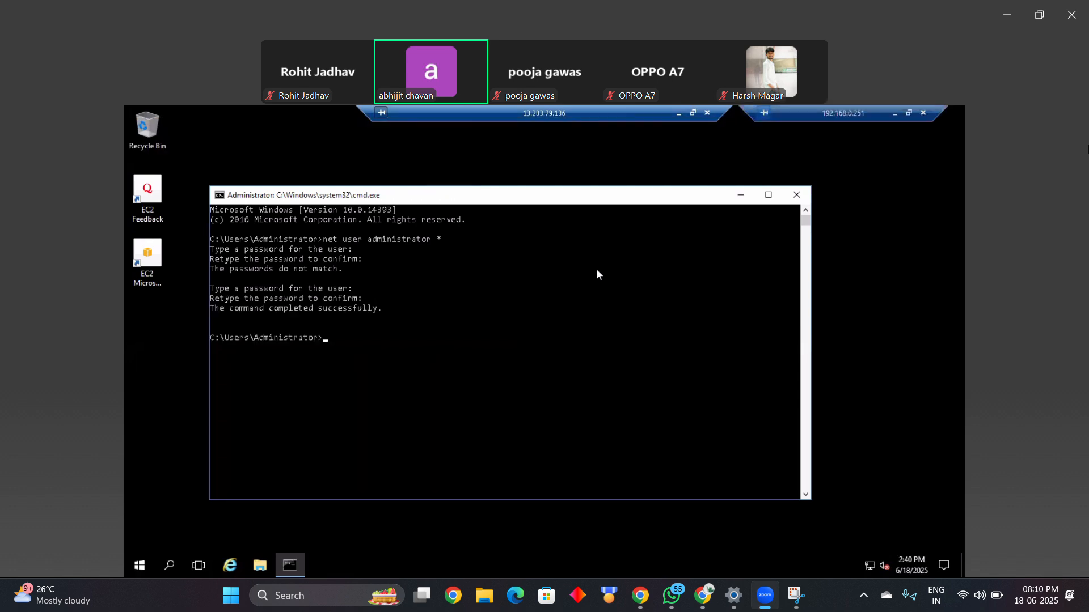
pyautogui.click(797, 195)
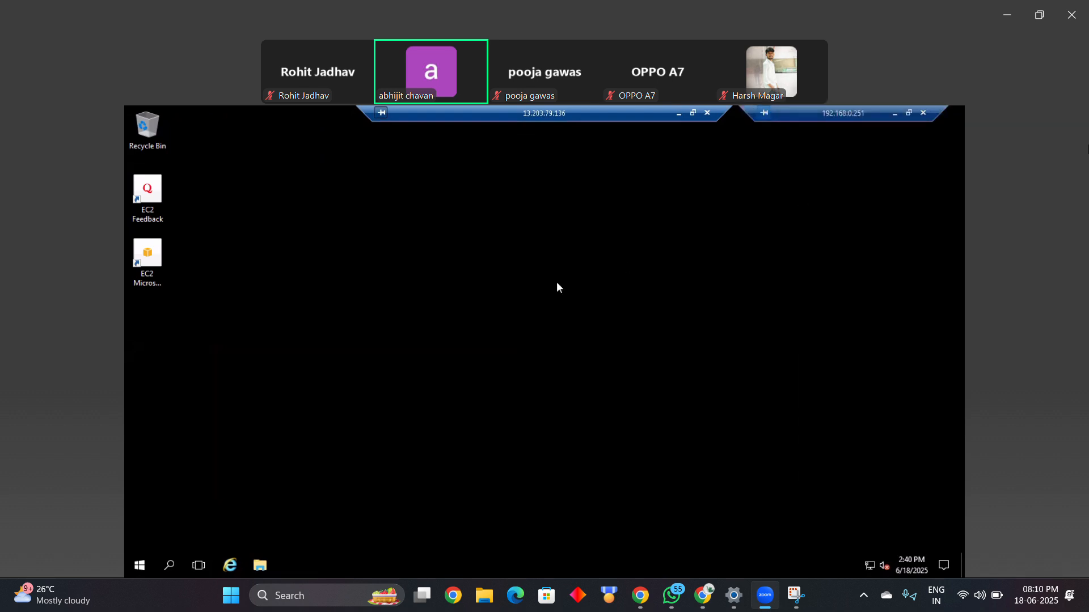
# Step: Create a new folder named data on the remote server's desktop
pyautogui.rightClick(278, 242)
pyautogui.moveTo(357, 333)
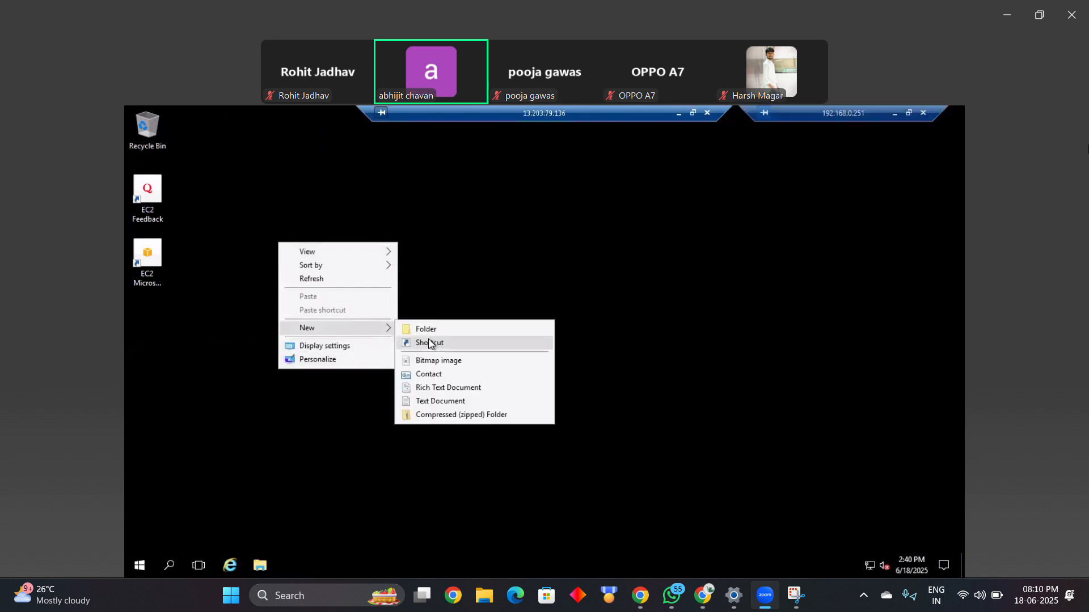
pyautogui.click(431, 330)
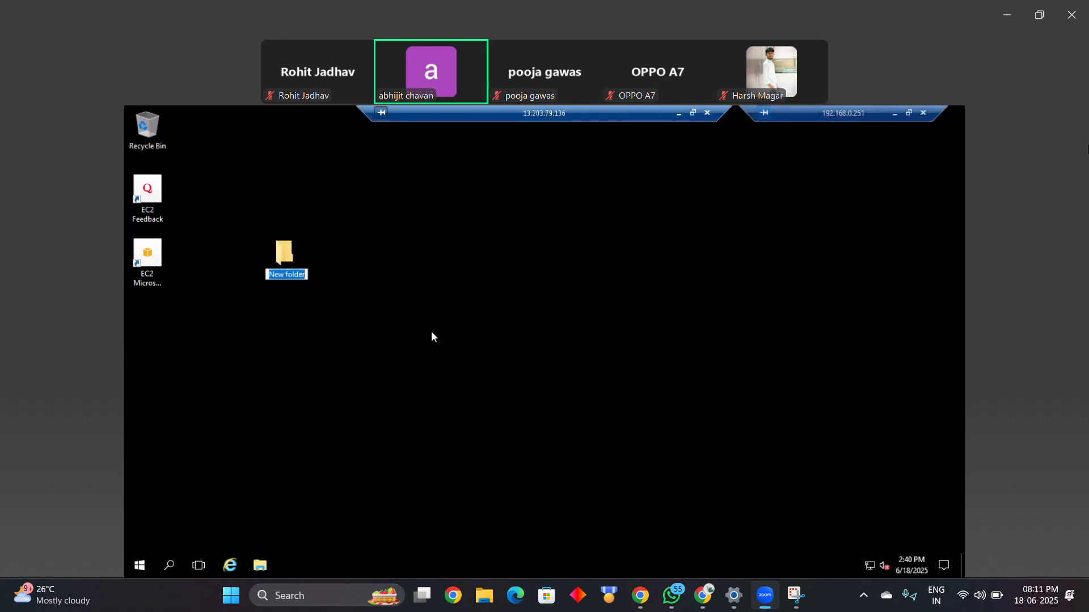
pyautogui.write('data')
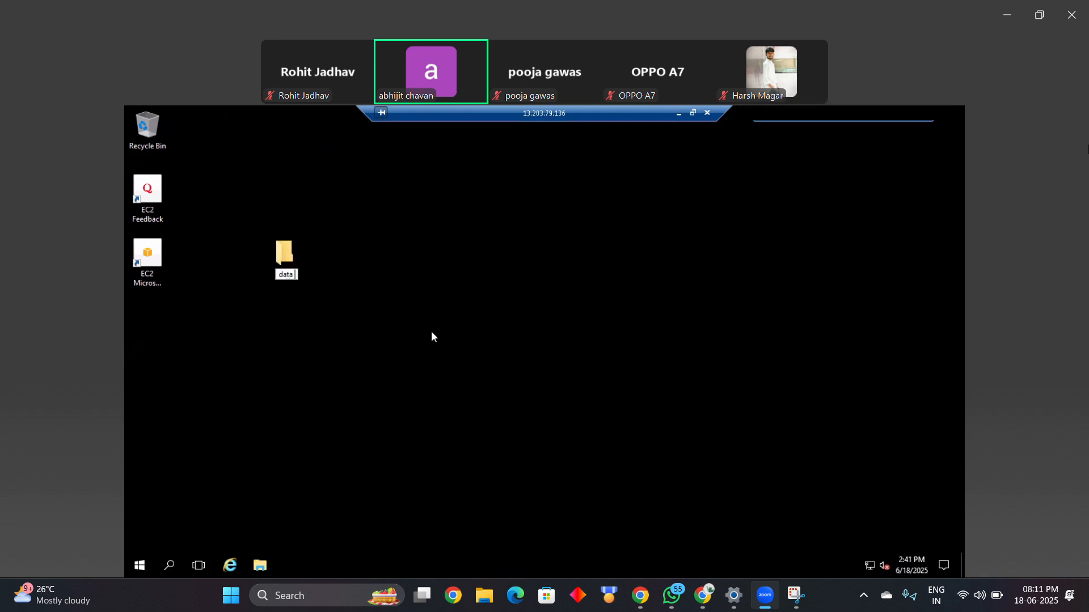
pyautogui.press('Return')
# Step: Create a text document named file1 inside the data folder
pyautogui.click(466, 261)
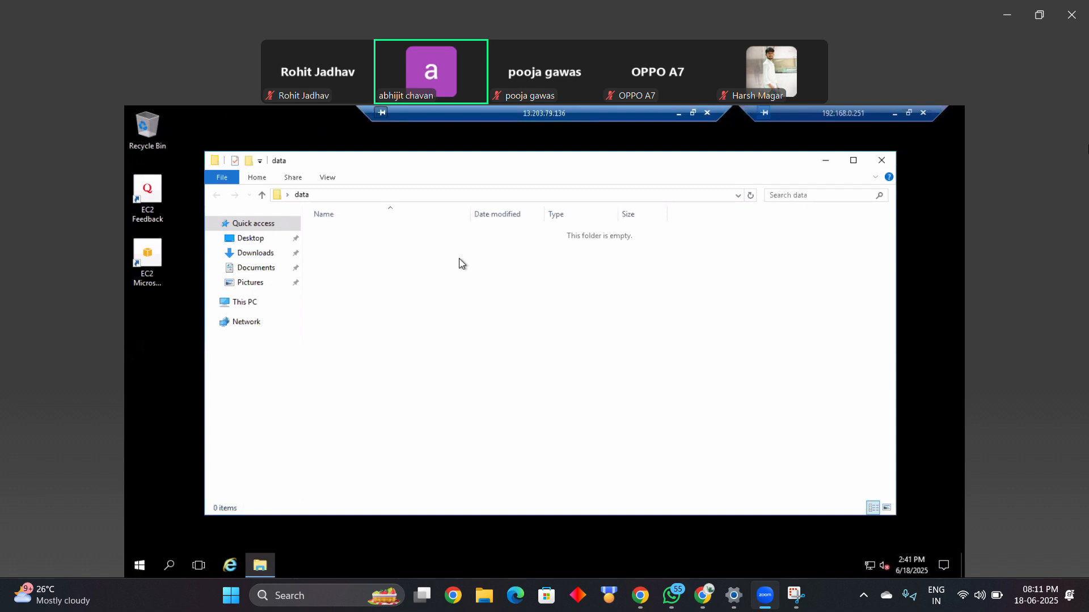
pyautogui.rightClick(461, 263)
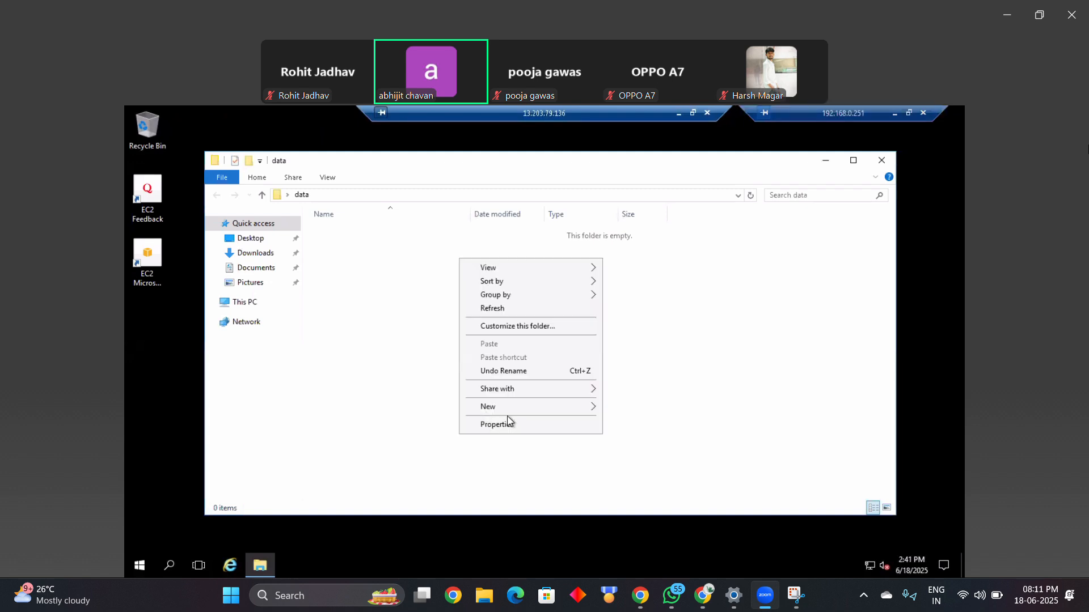
pyautogui.moveTo(513, 408)
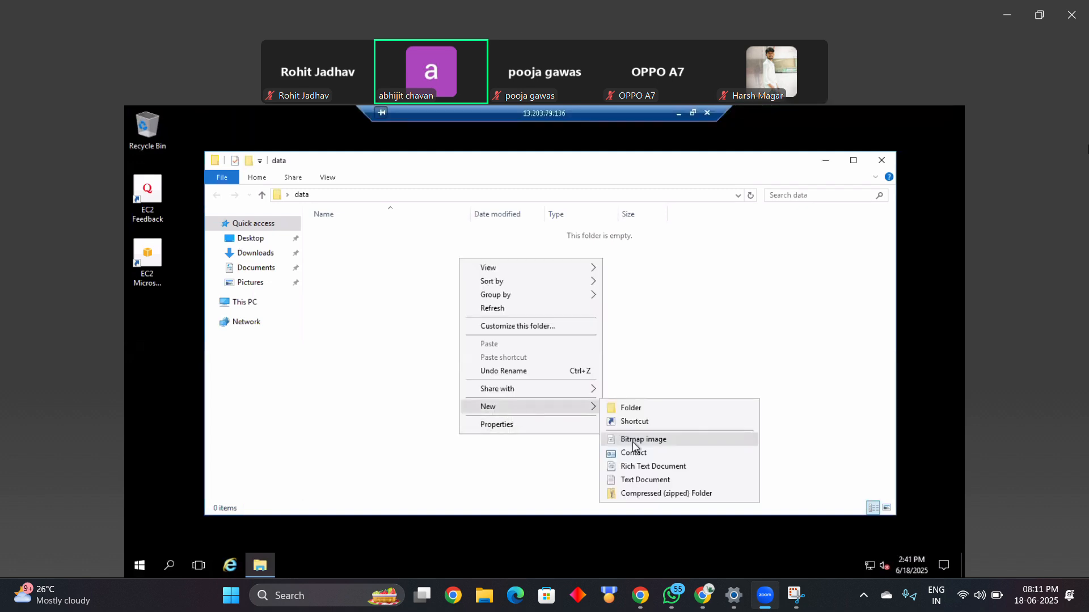
pyautogui.click(638, 481)
pyautogui.write('fi')
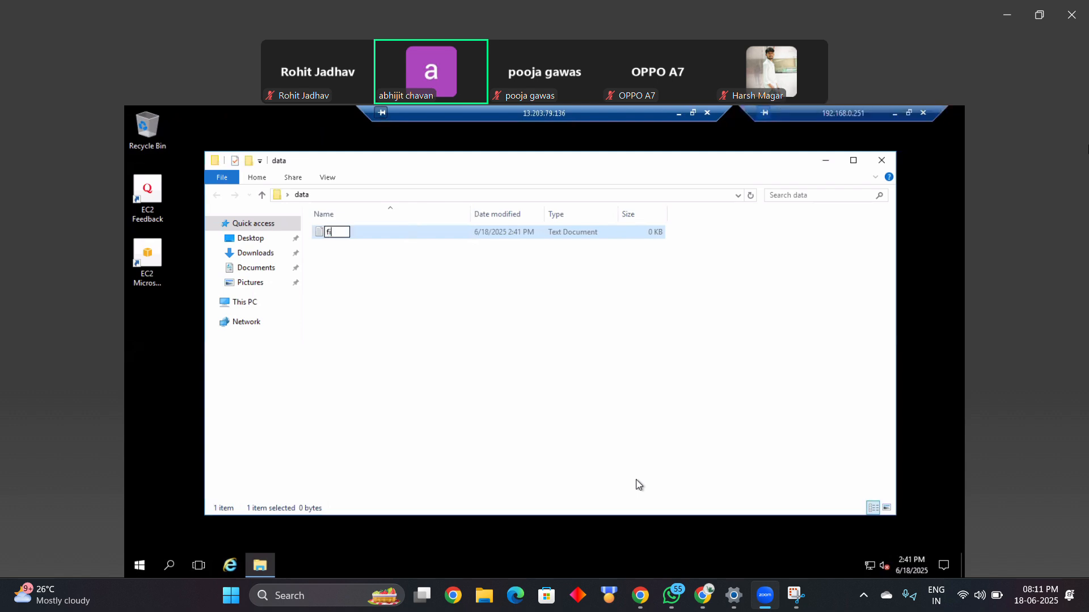
pyautogui.write('le1')
pyautogui.press('Return')
pyautogui.press('Return')
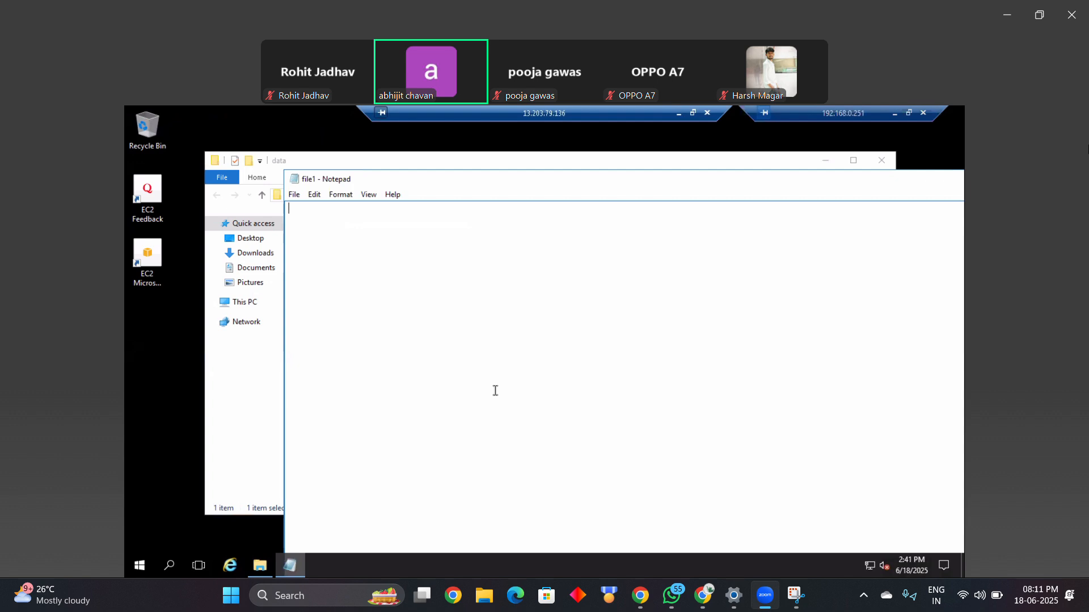
# Step: Write "This is aws working file." in file1, save it, and close both the file and the data folder
pyautogui.write('This ')
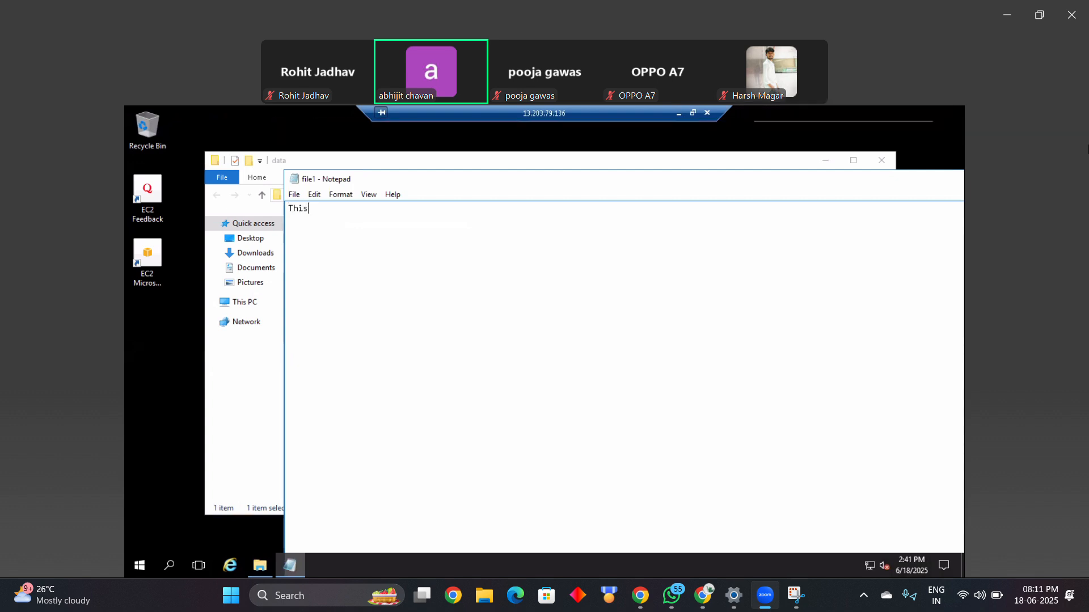
pyautogui.write('is ')
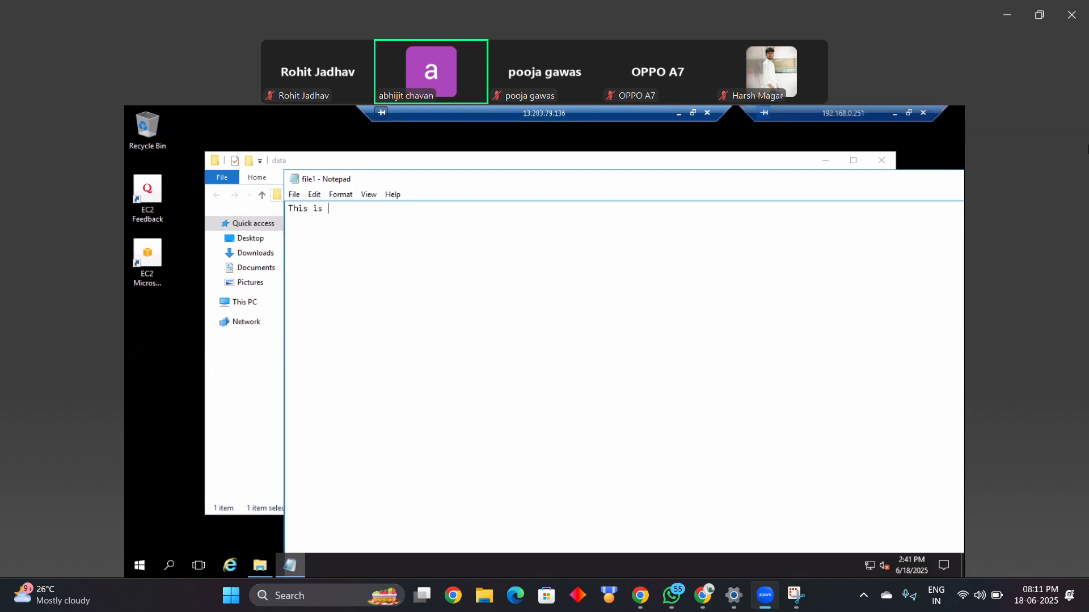
pyautogui.write('aws working file.')
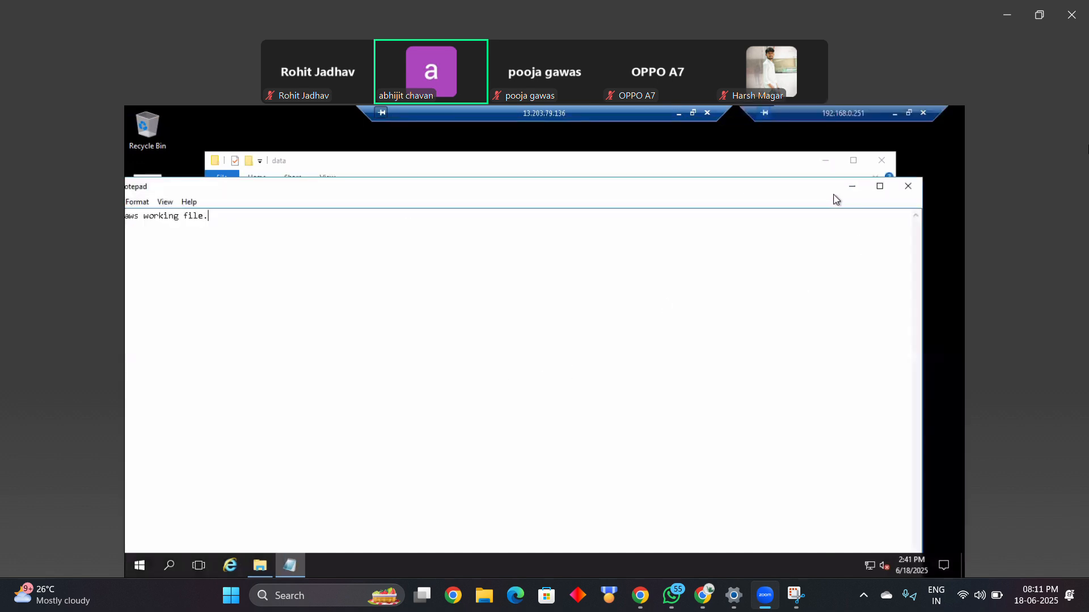
pyautogui.click(908, 186)
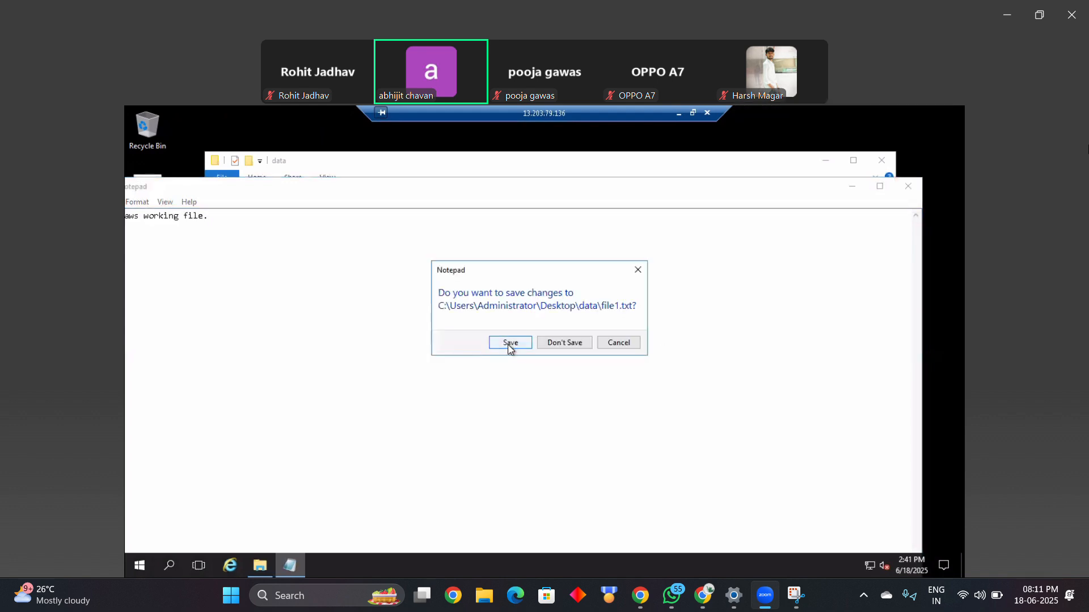
pyautogui.click(510, 343)
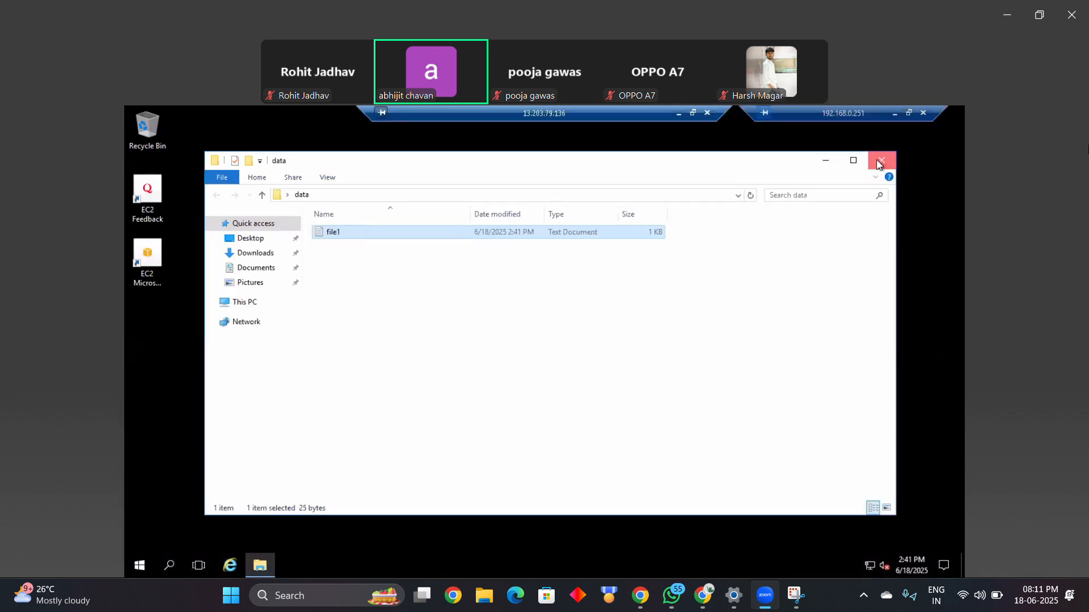
pyautogui.click(877, 162)
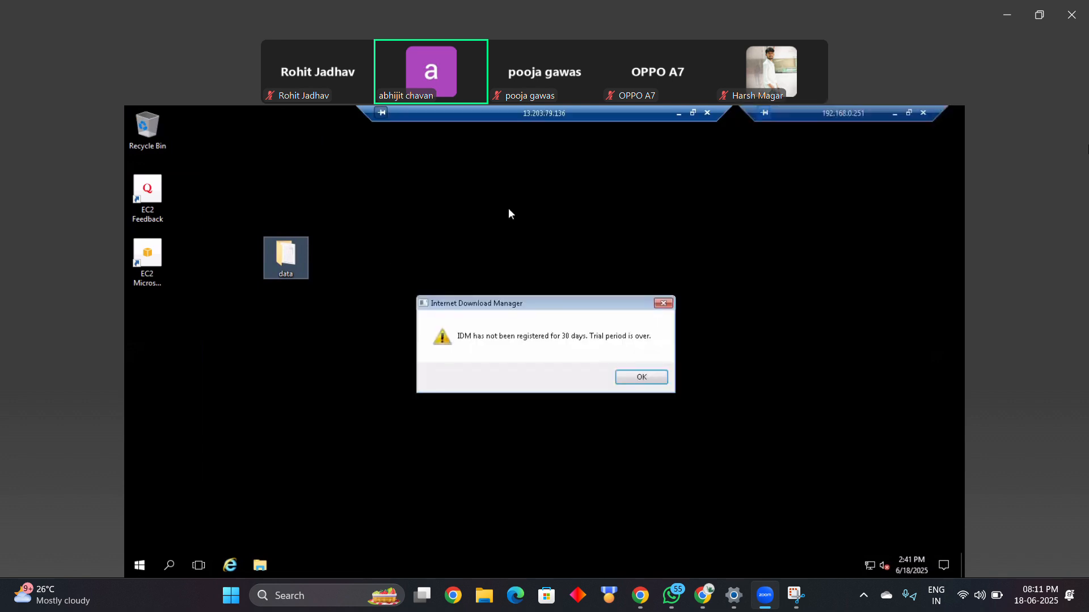
# Step: Dismiss the Internet Download Manager trial and registration dialogs, and minimize the remote session to return to the EC2 console
pyautogui.click(656, 306)
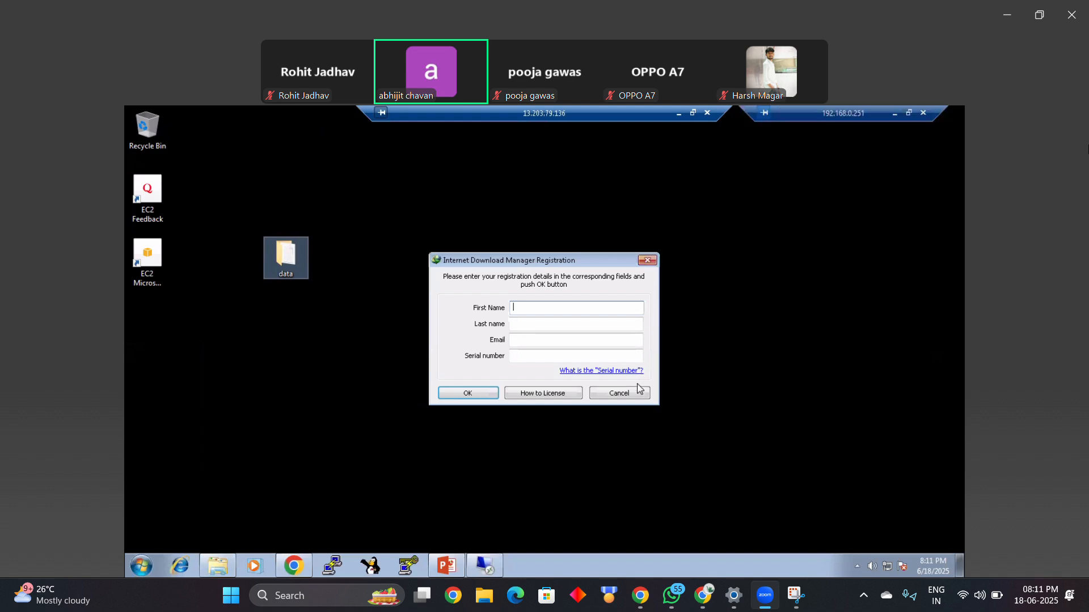
pyautogui.click(621, 392)
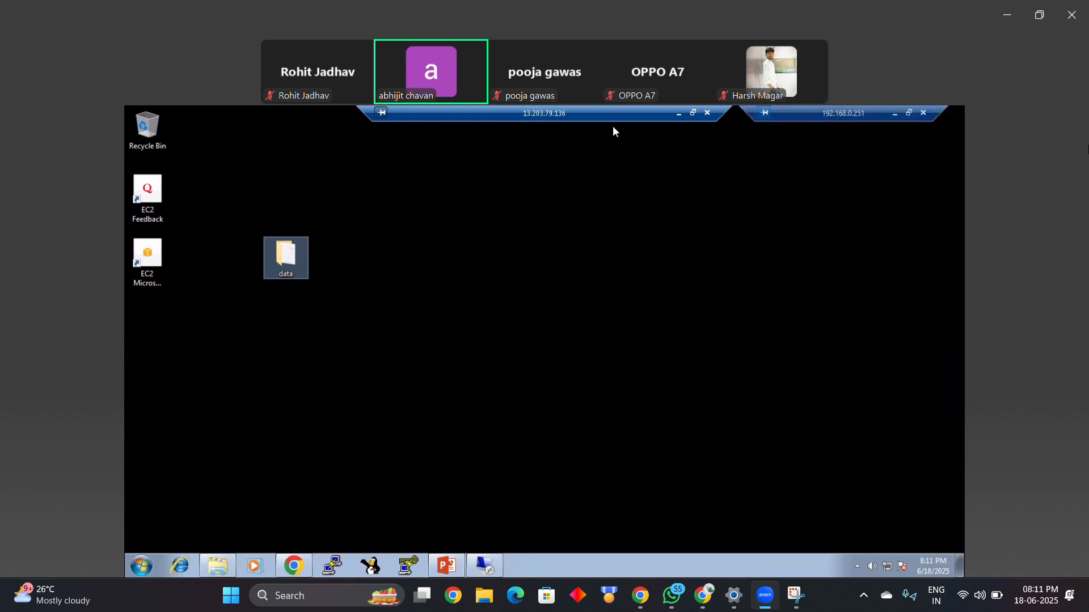
pyautogui.click(676, 112)
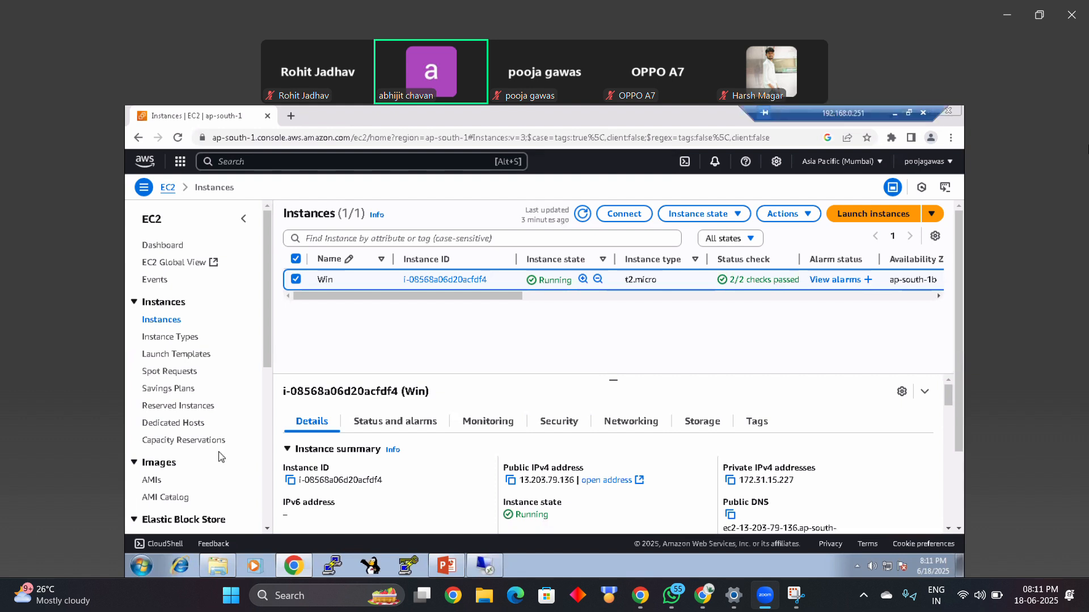
# Step: Check the AMIs owned by the account and return to the Instances list
pyautogui.click(152, 482)
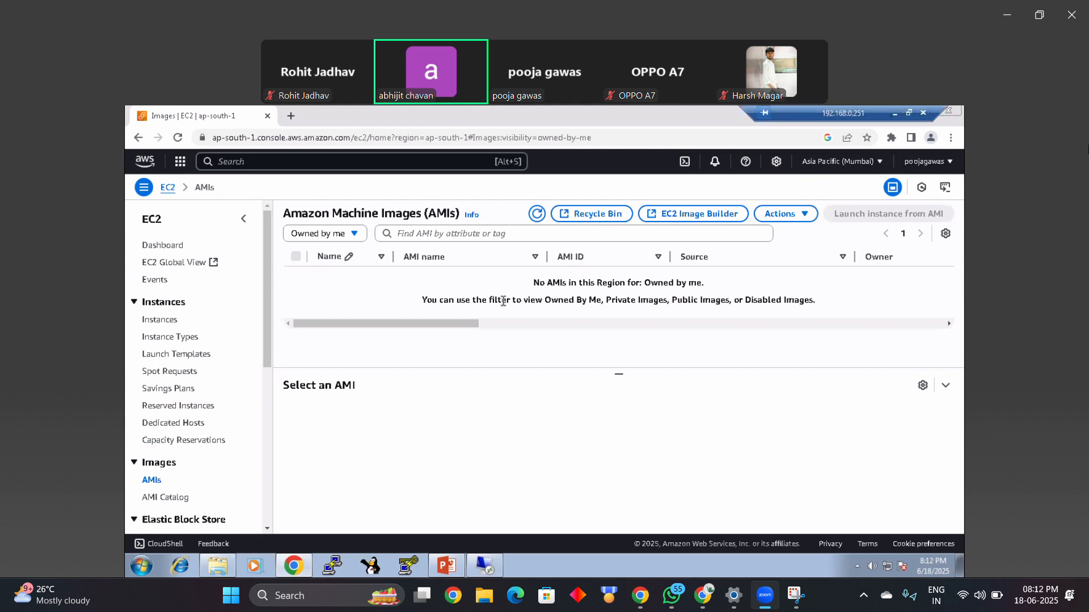
pyautogui.doubleClick(550, 283)
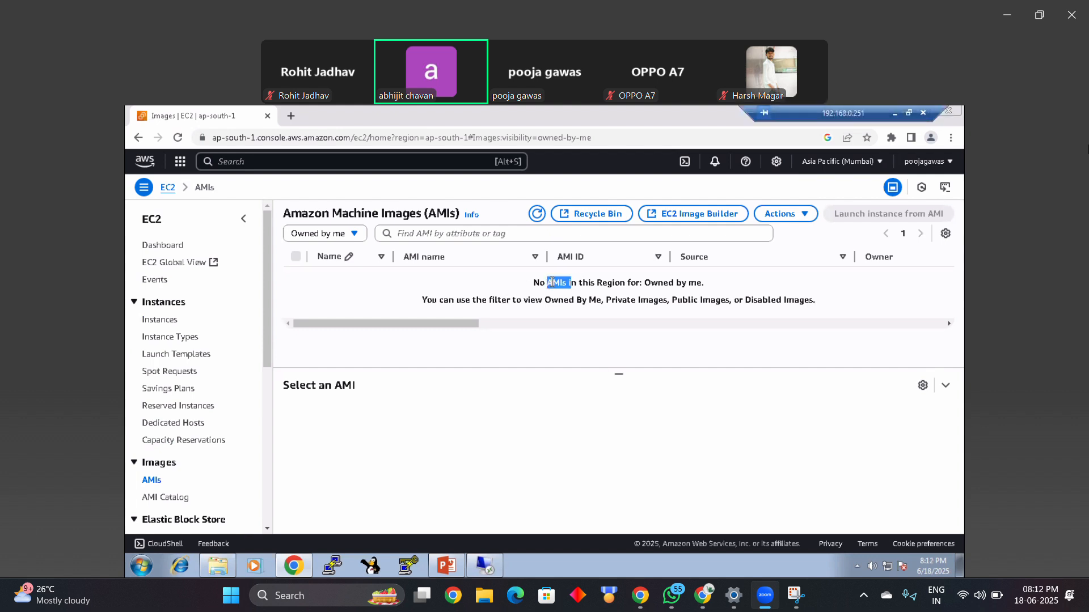
pyautogui.click(156, 321)
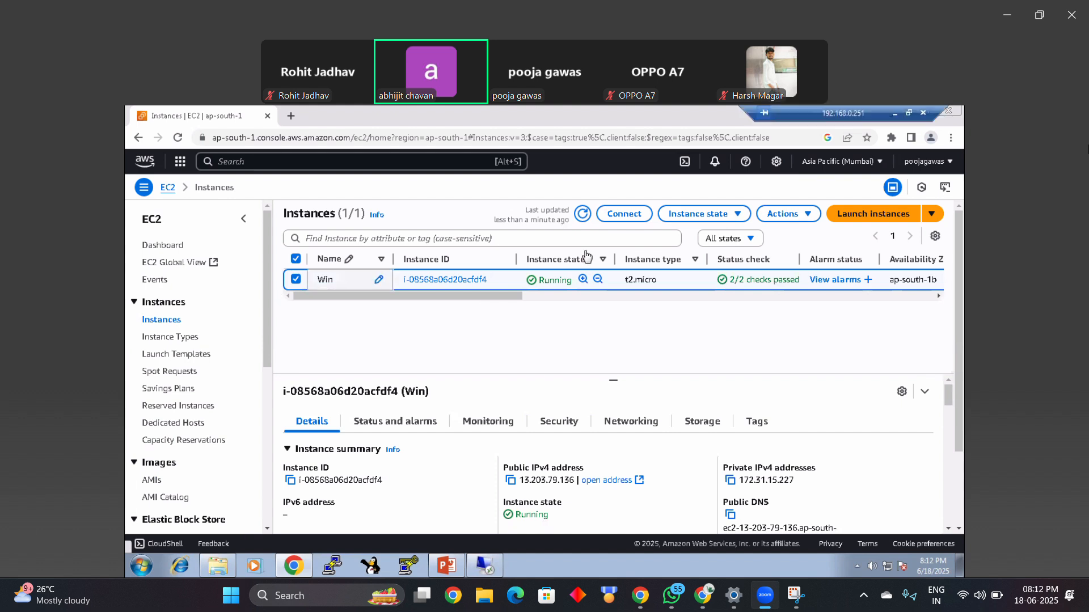
# Step: Start creating an image from the Win instance and name it WinBK
pyautogui.click(785, 221)
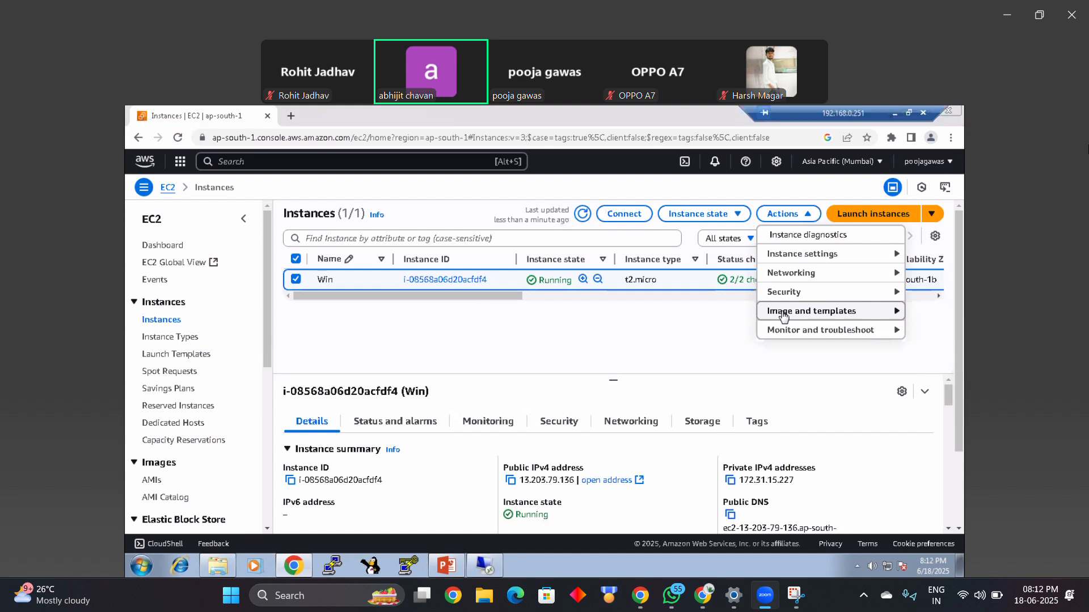
pyautogui.click(868, 316)
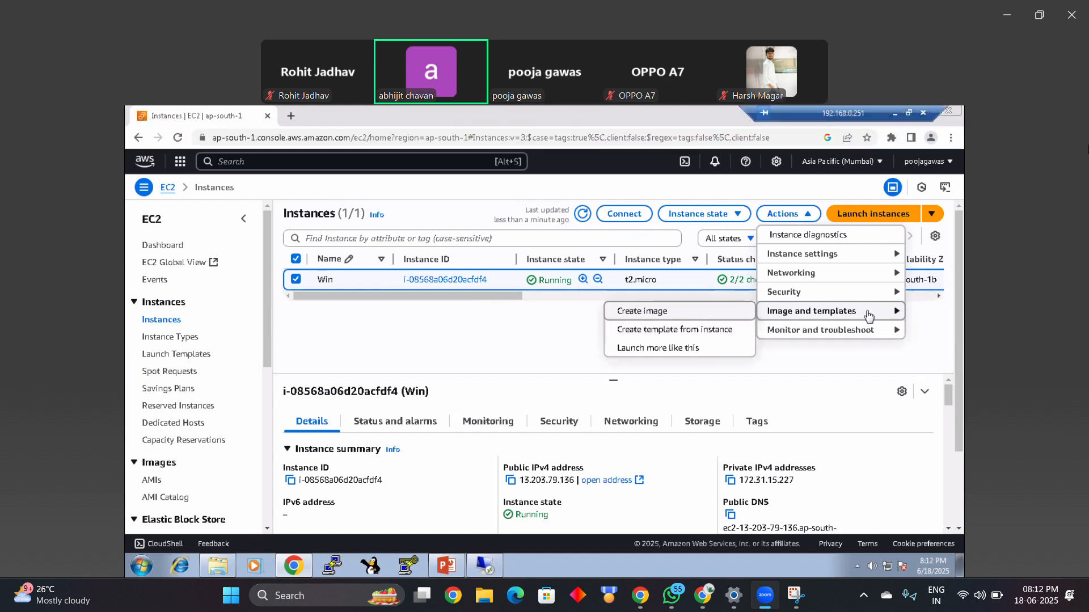
pyautogui.click(671, 312)
pyautogui.click(355, 326)
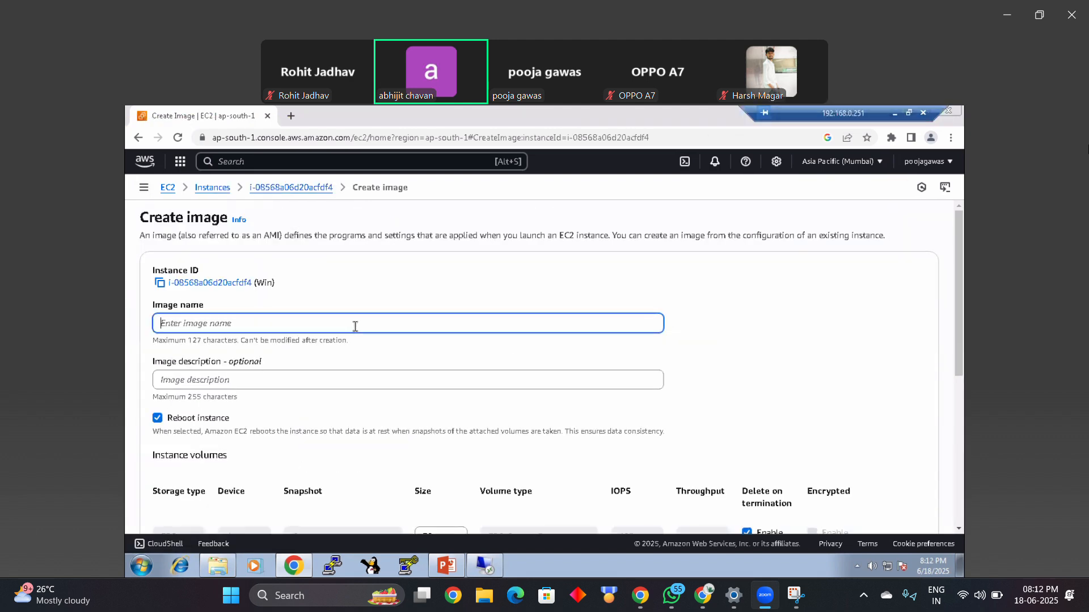
pyautogui.write('WinBK')
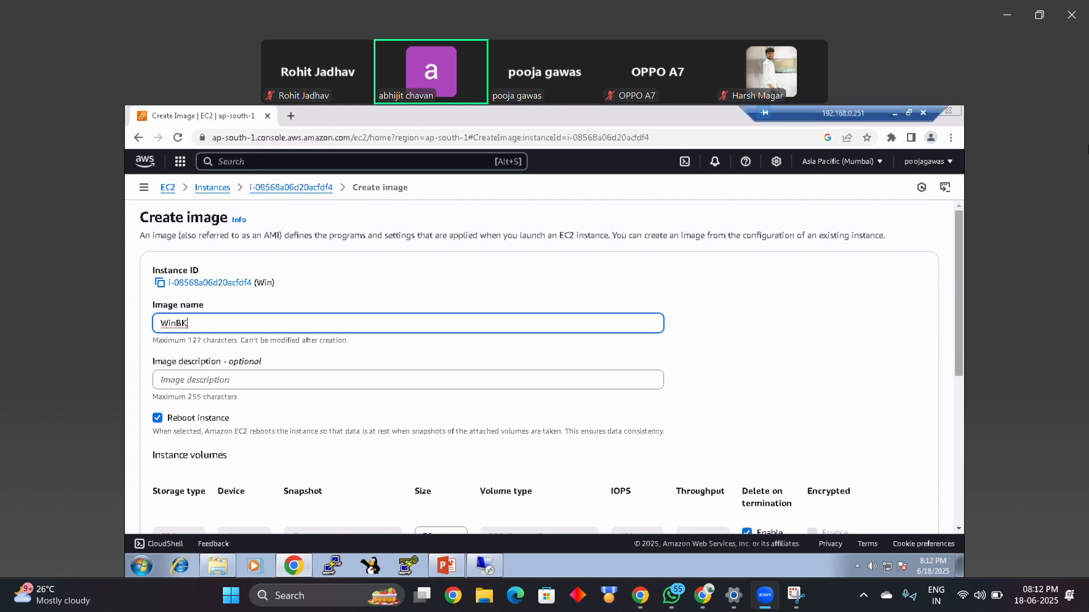
# Step: Review the image's volume and tag settings, leave them at their defaults, and create the image
pyautogui.scroll(-2, 644, 305)
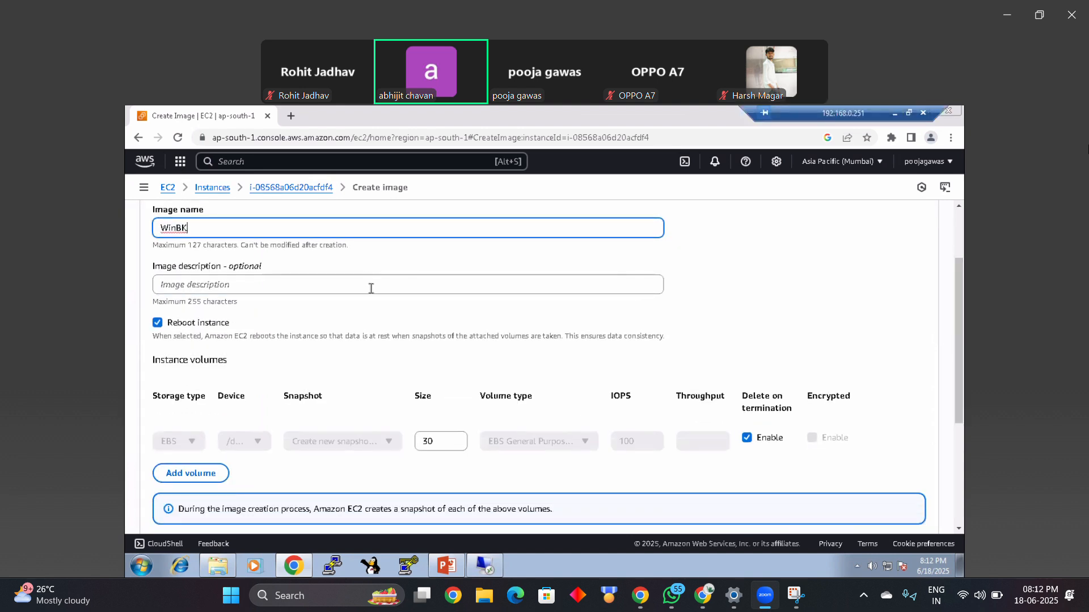
pyautogui.click(178, 276)
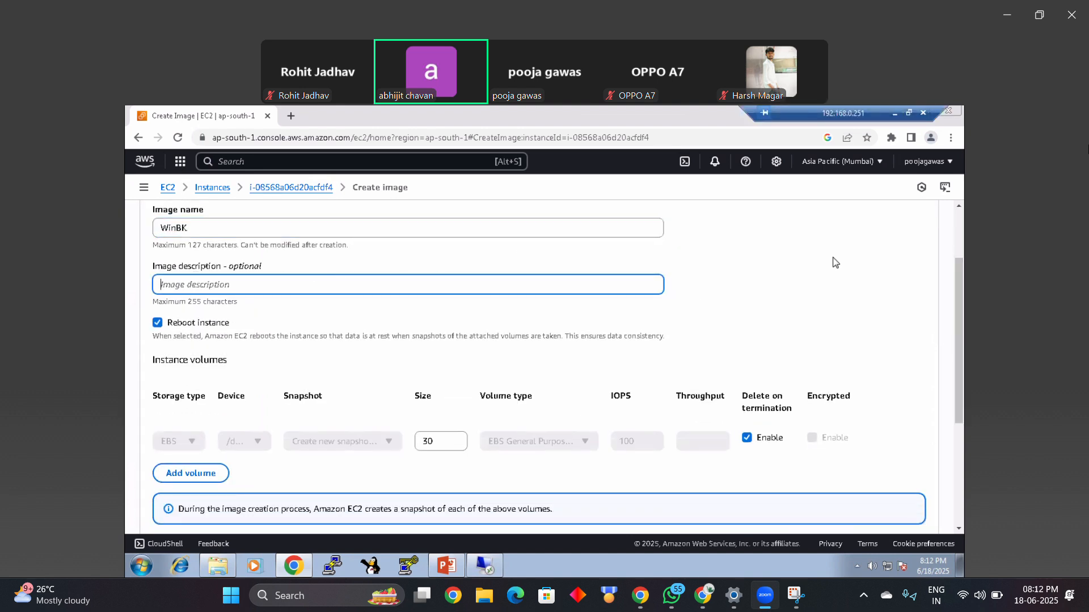
pyautogui.scroll(-3, 763, 351)
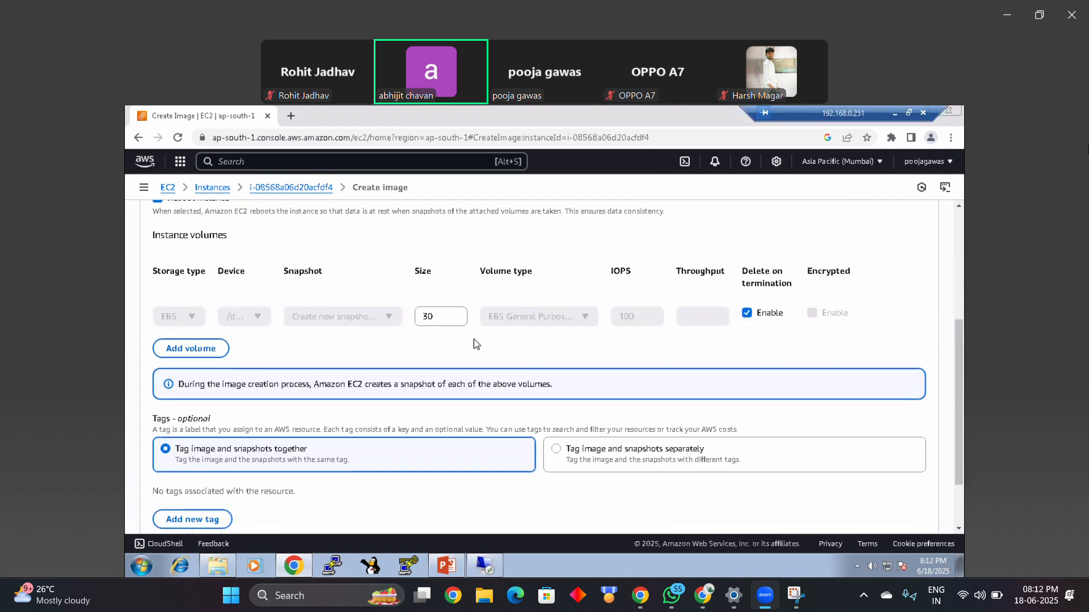
pyautogui.moveTo(435, 318); pyautogui.dragTo(412, 325)
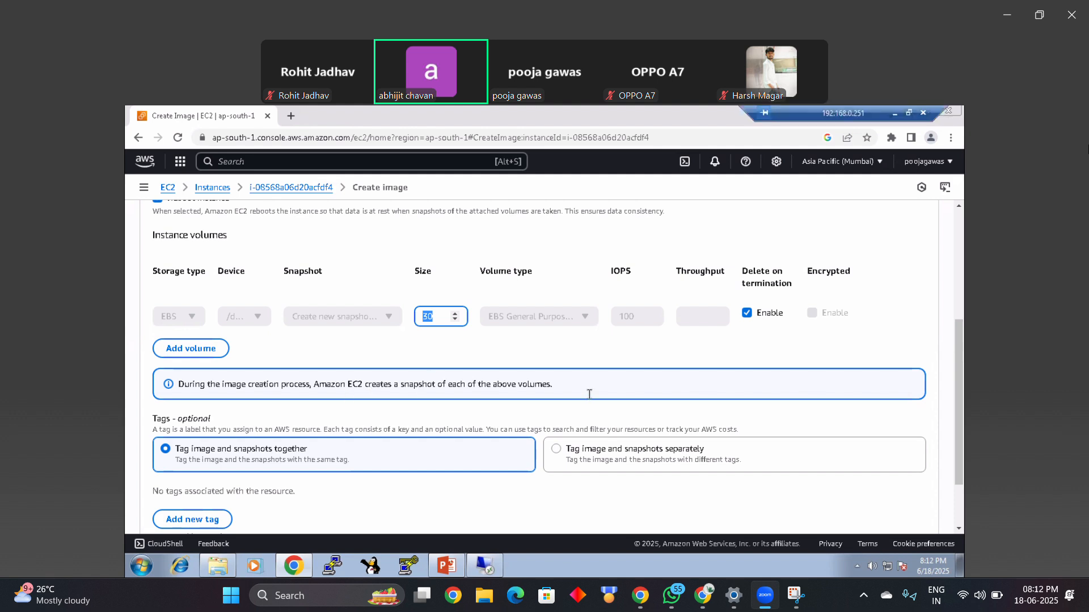
pyautogui.scroll(-2, 960, 340)
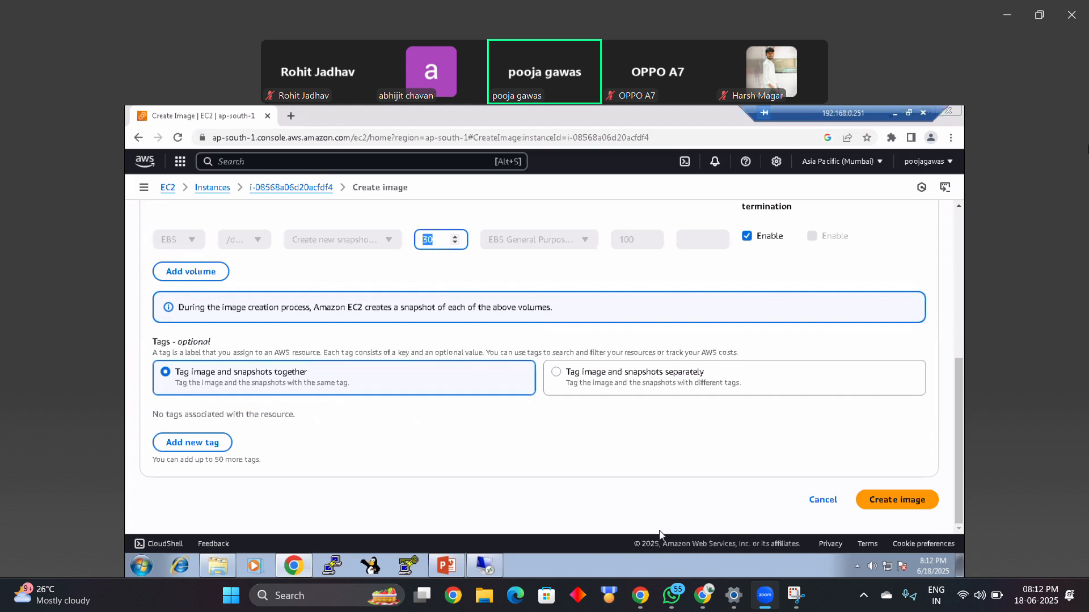
pyautogui.click(901, 502)
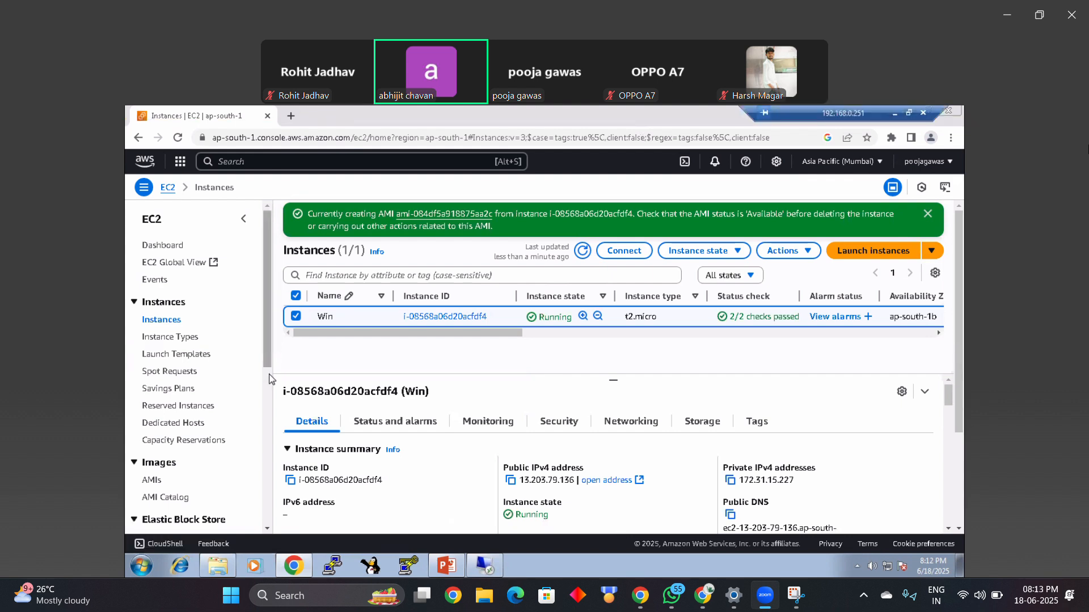
# Step: Open the list of owned AMIs to check the WinBK image
pyautogui.moveTo(268, 352); pyautogui.dragTo(268, 379)
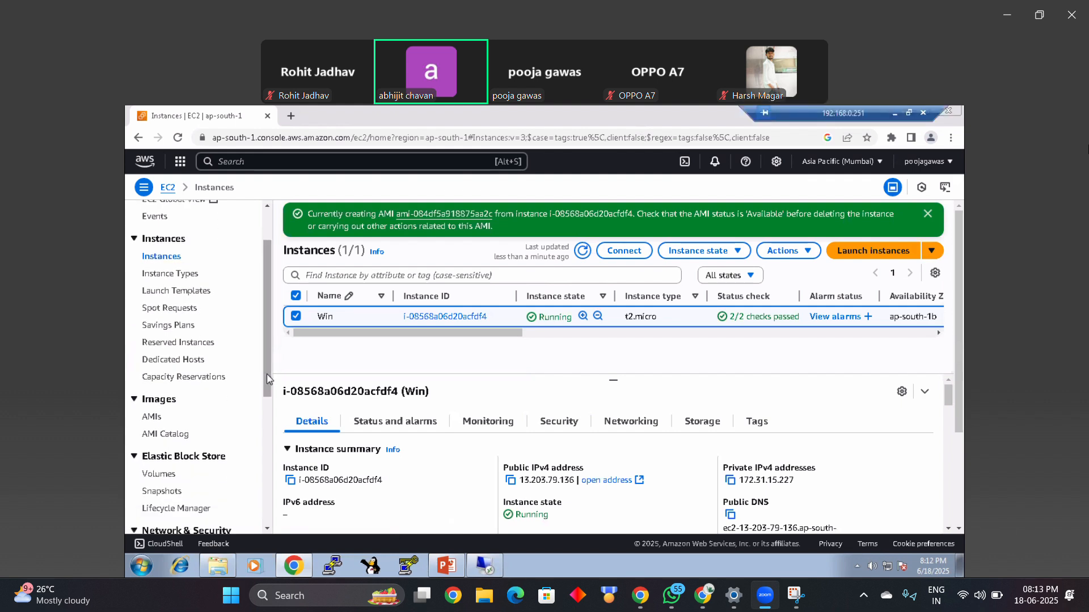
pyautogui.click(151, 416)
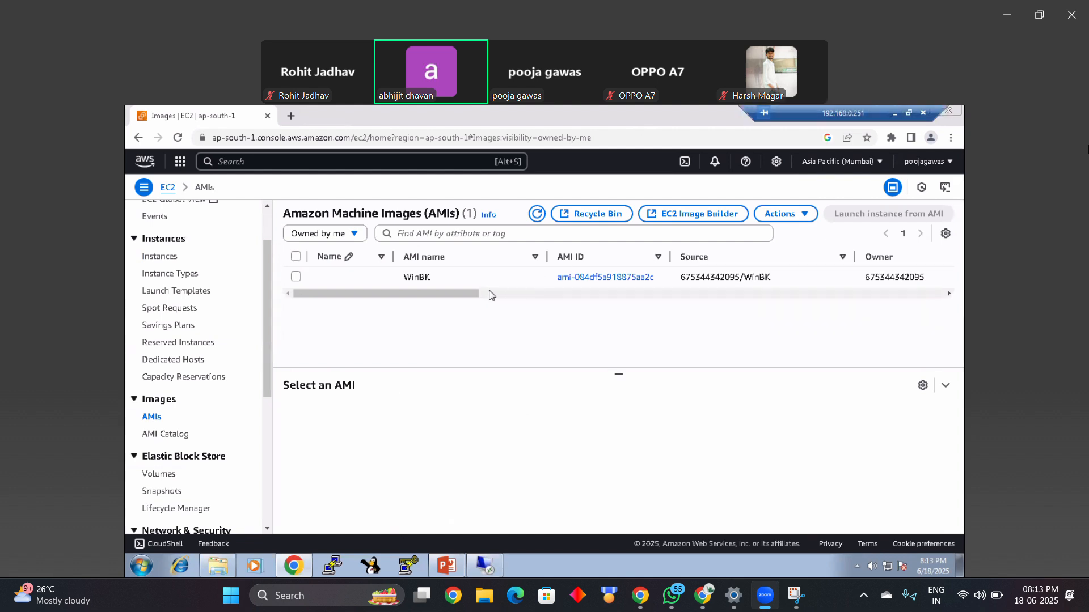
# Step: Check the WinBK image's status in the list of owned AMIs, refreshing the list repeatedly
pyautogui.moveTo(471, 295); pyautogui.dragTo(553, 279)
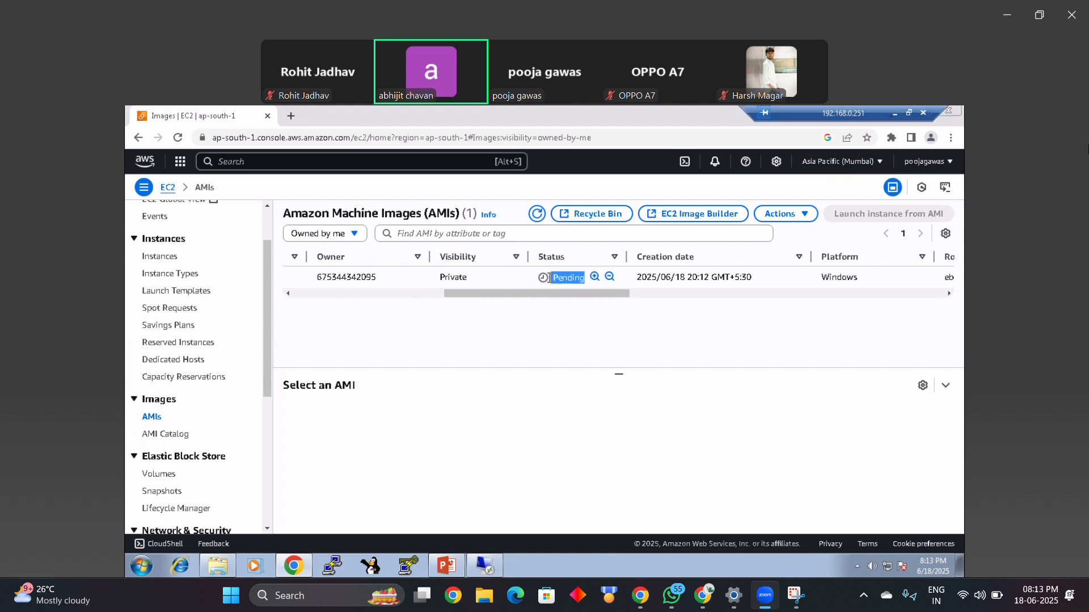
pyautogui.click(537, 215)
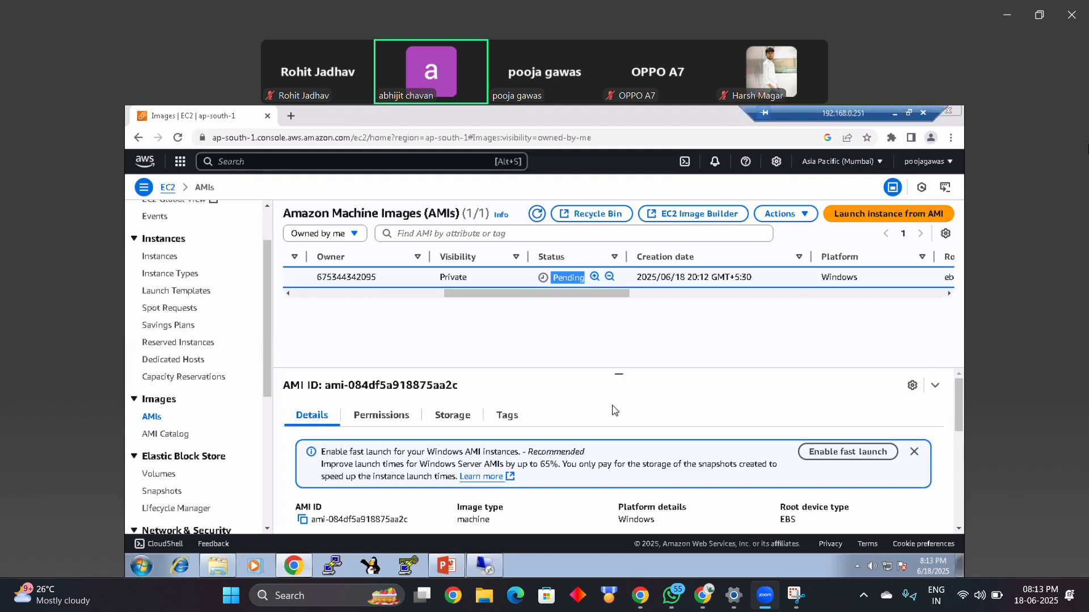
pyautogui.click(537, 214)
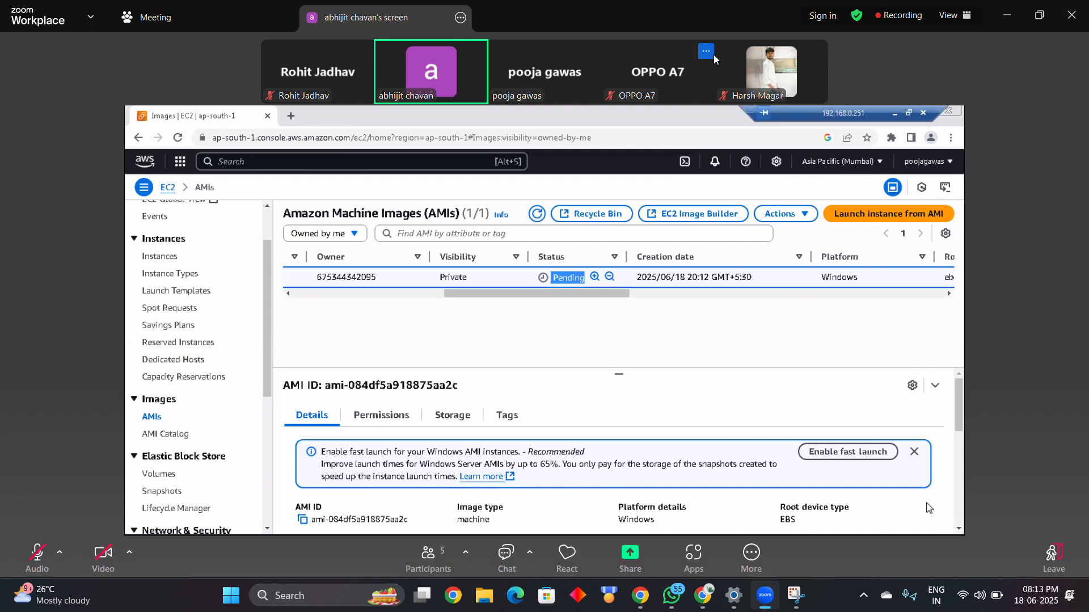
pyautogui.click(538, 216)
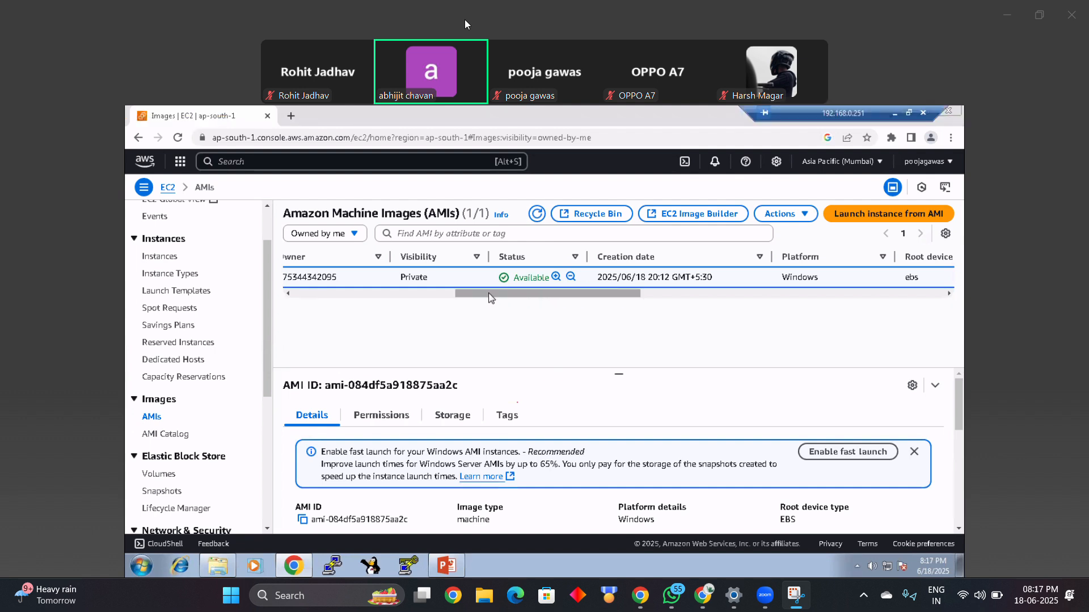
# Step: Review the WinBK image's name and remaining columns in the AMI list, leaving its Name tag unedited
pyautogui.moveTo(491, 298); pyautogui.dragTo(329, 294)
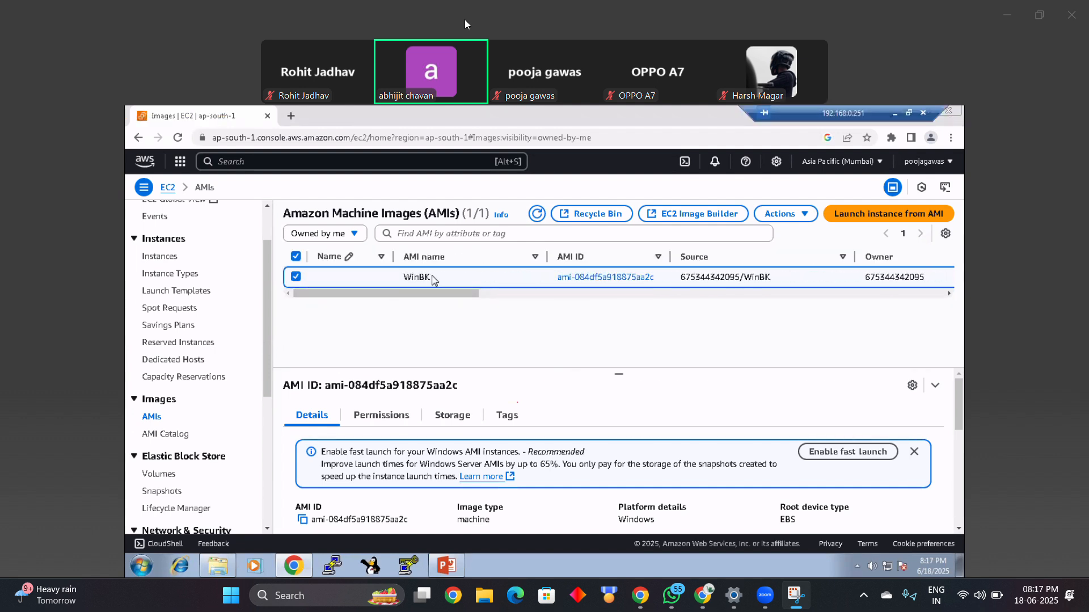
pyautogui.moveTo(434, 278); pyautogui.dragTo(407, 277)
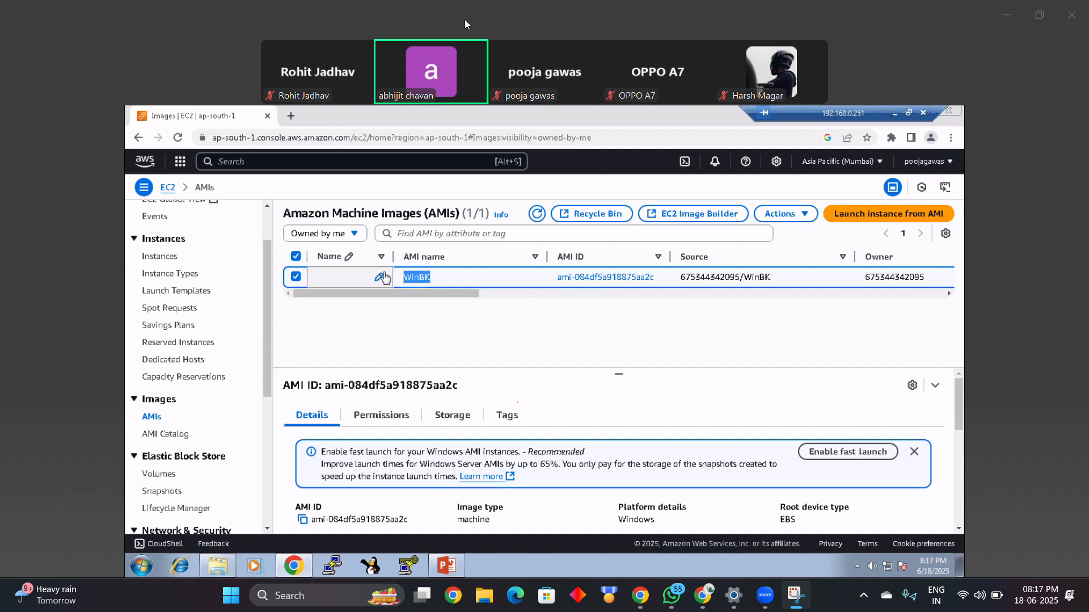
pyautogui.click(379, 277)
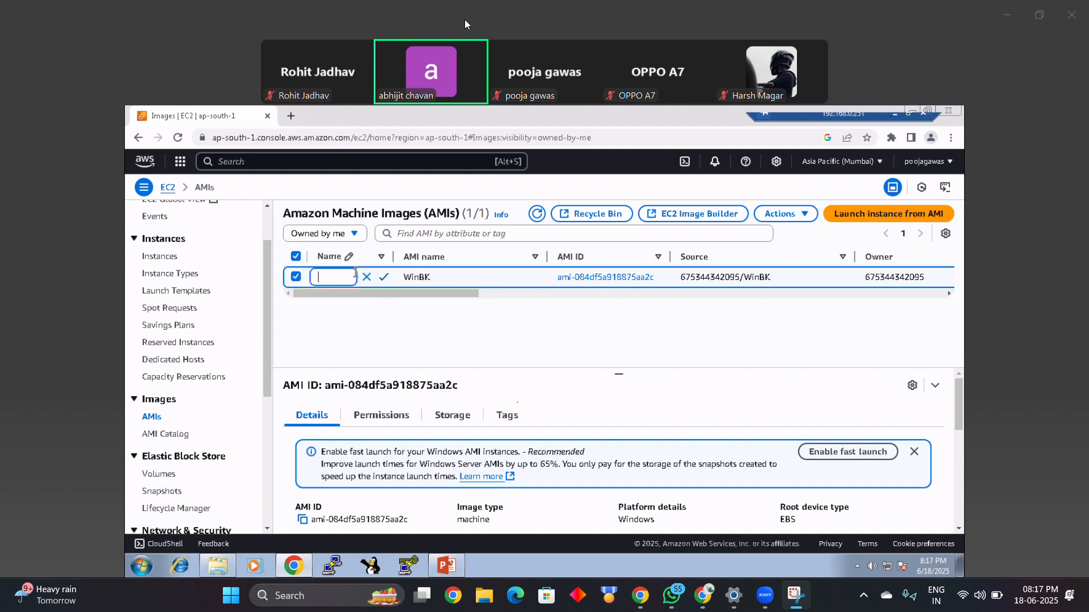
pyautogui.click(449, 272)
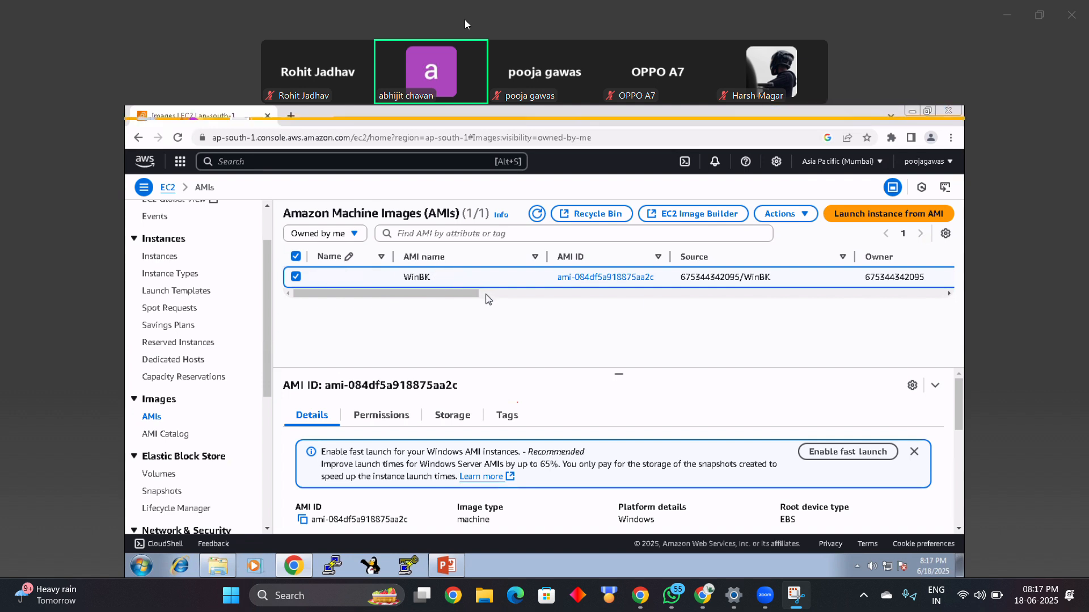
pyautogui.moveTo(479, 294); pyautogui.dragTo(634, 283)
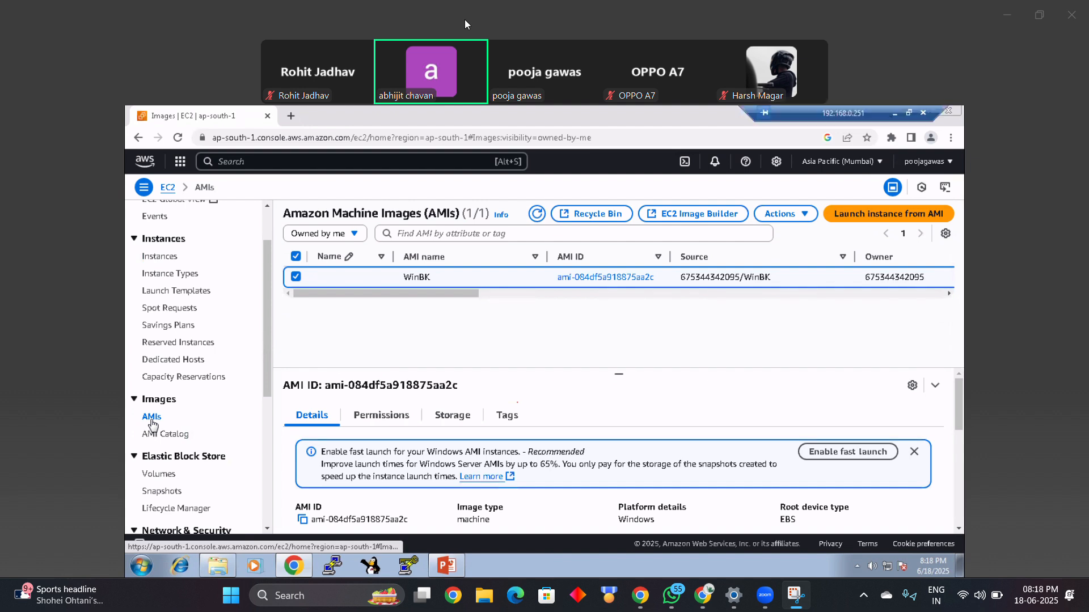
# Step: Return to the Instances list and terminate the original Win instance, widening the Instance state column
pyautogui.click(163, 257)
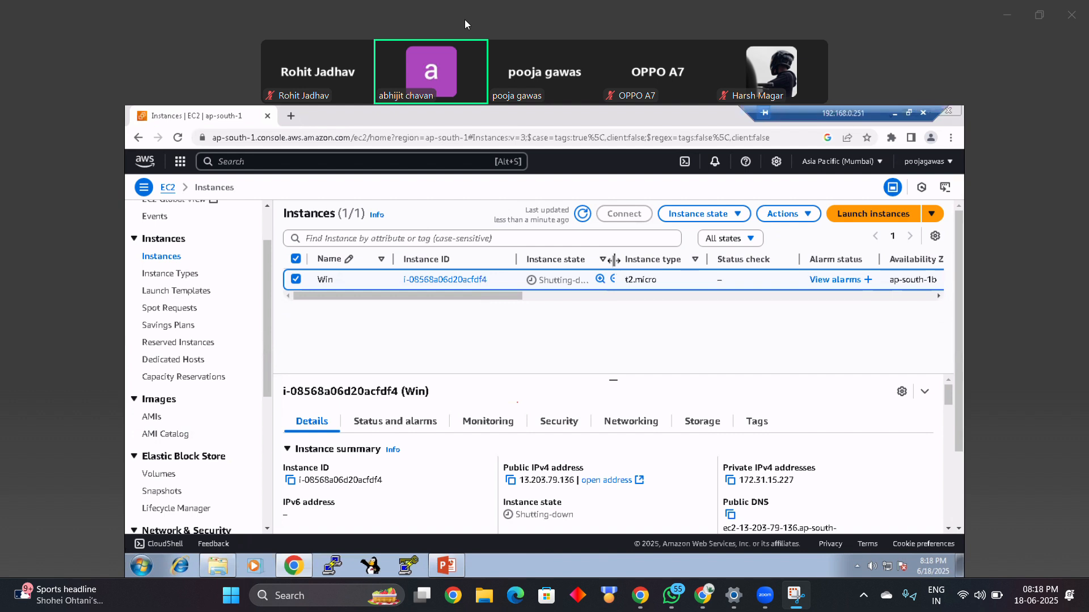
pyautogui.moveTo(614, 262); pyautogui.dragTo(642, 260)
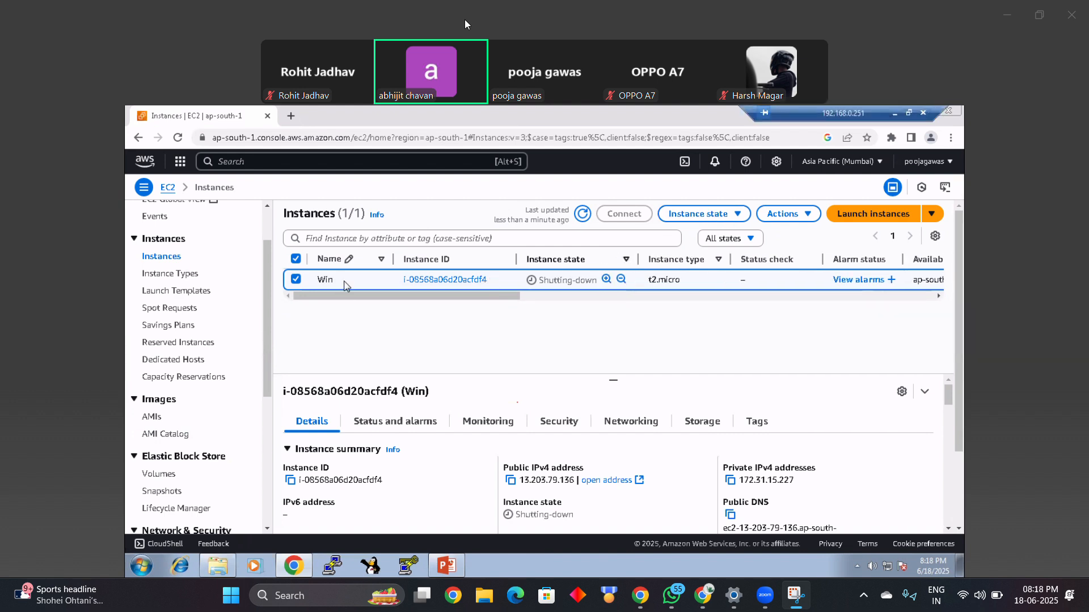
pyautogui.click(688, 217)
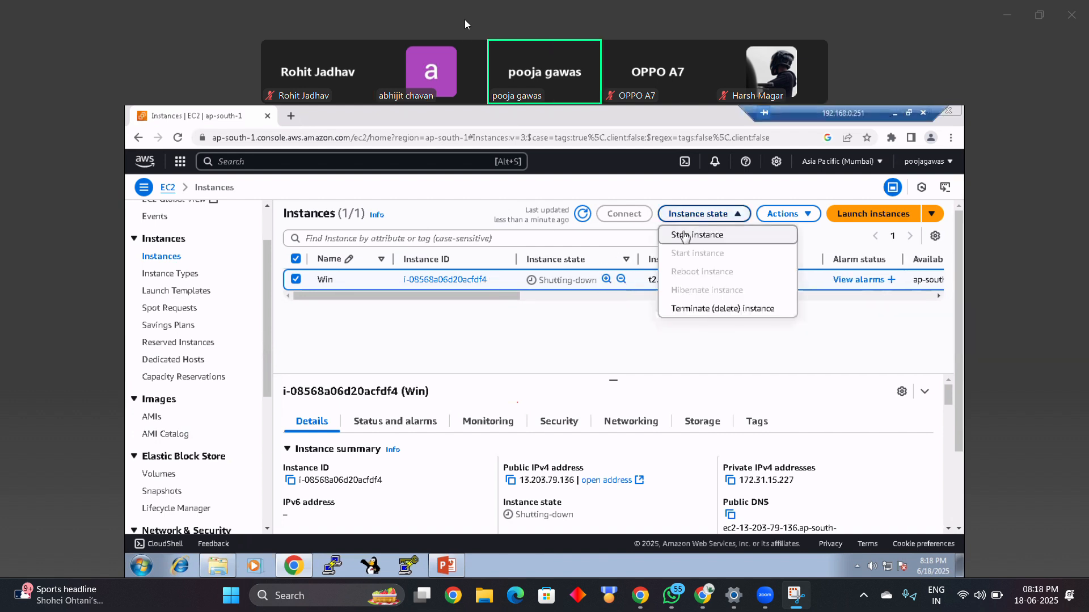
pyautogui.click(691, 309)
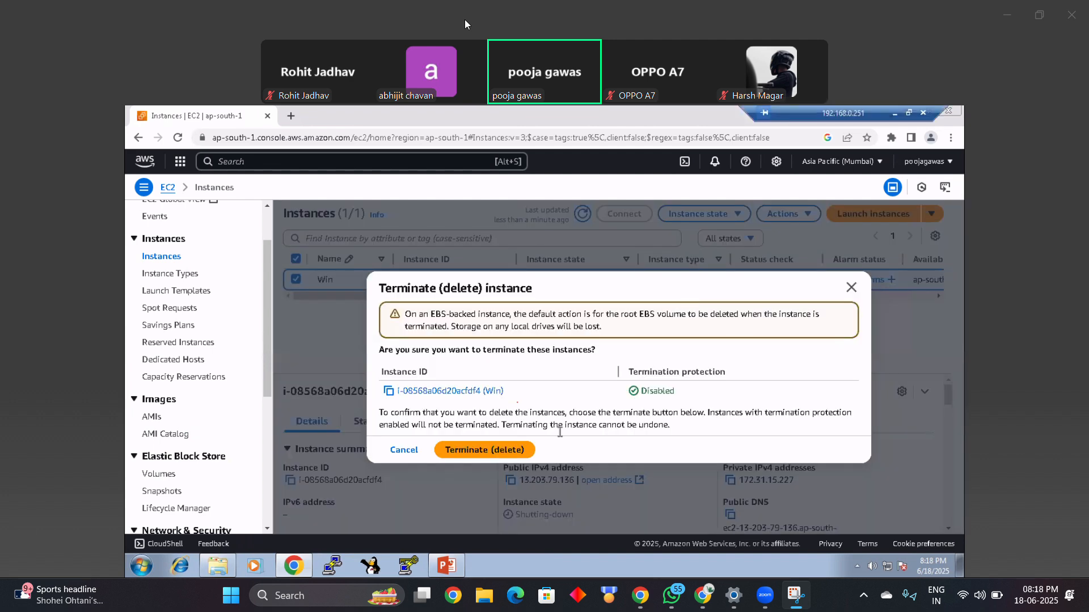
pyautogui.click(513, 451)
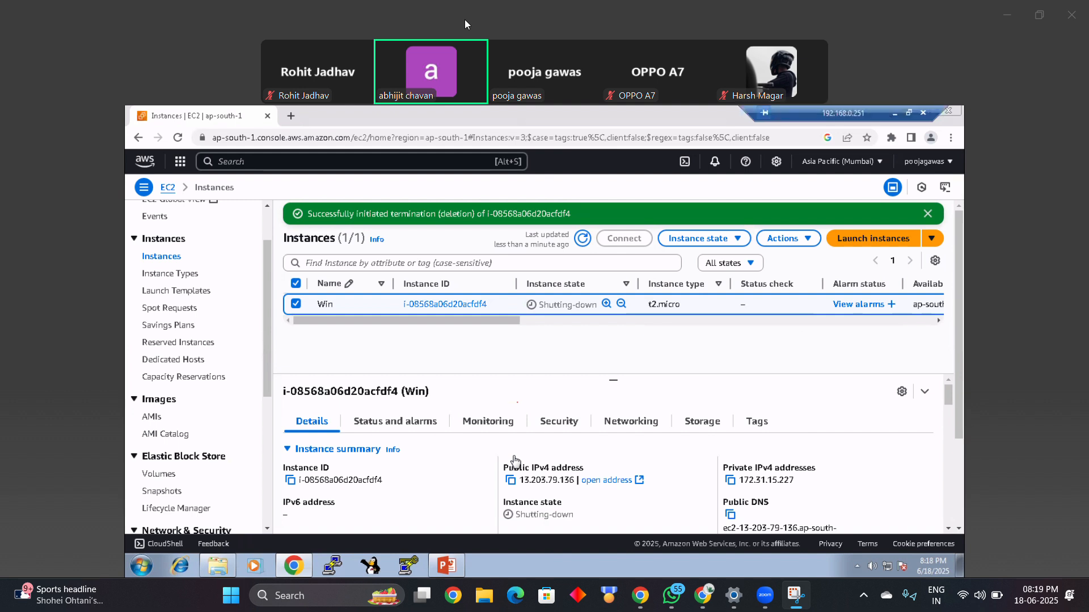
# Step: Check the Win instance's termination state with list refreshes, and look up the WinBK image among the owned AMIs
pyautogui.click(582, 238)
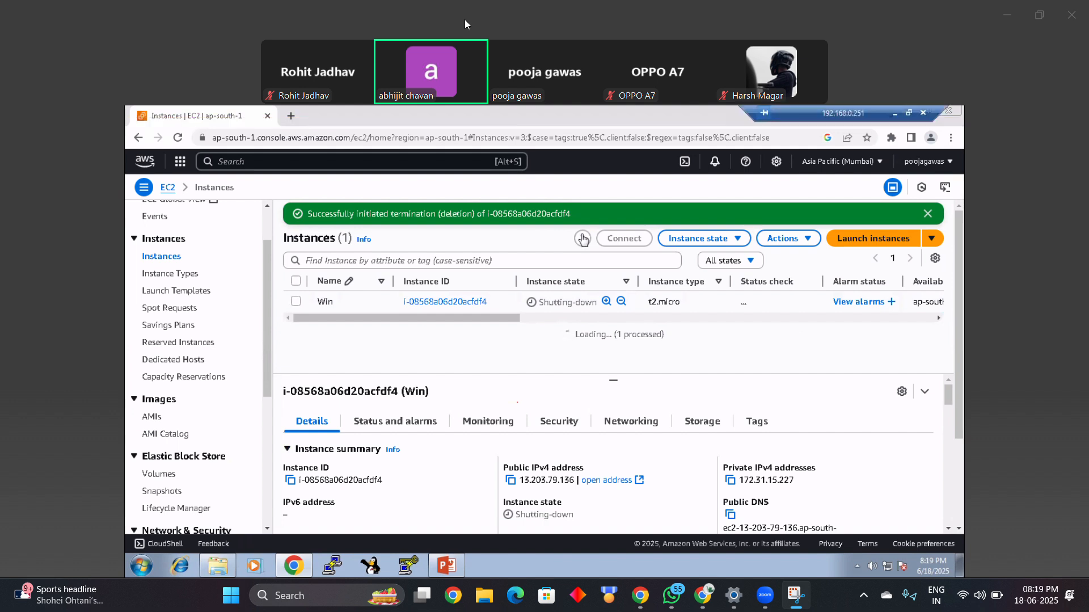
pyautogui.click(582, 239)
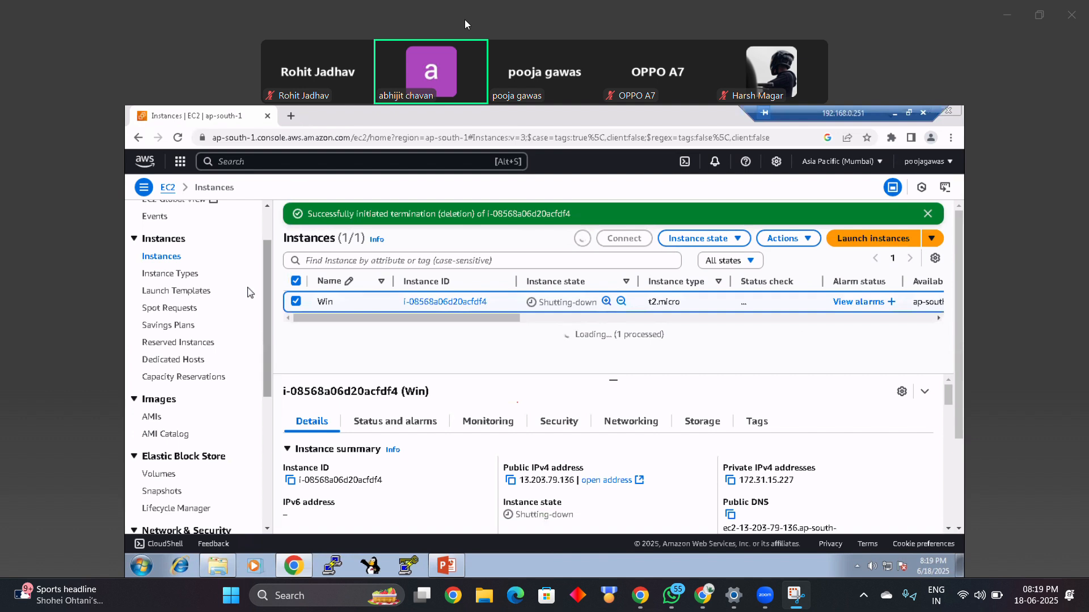
pyautogui.click(150, 420)
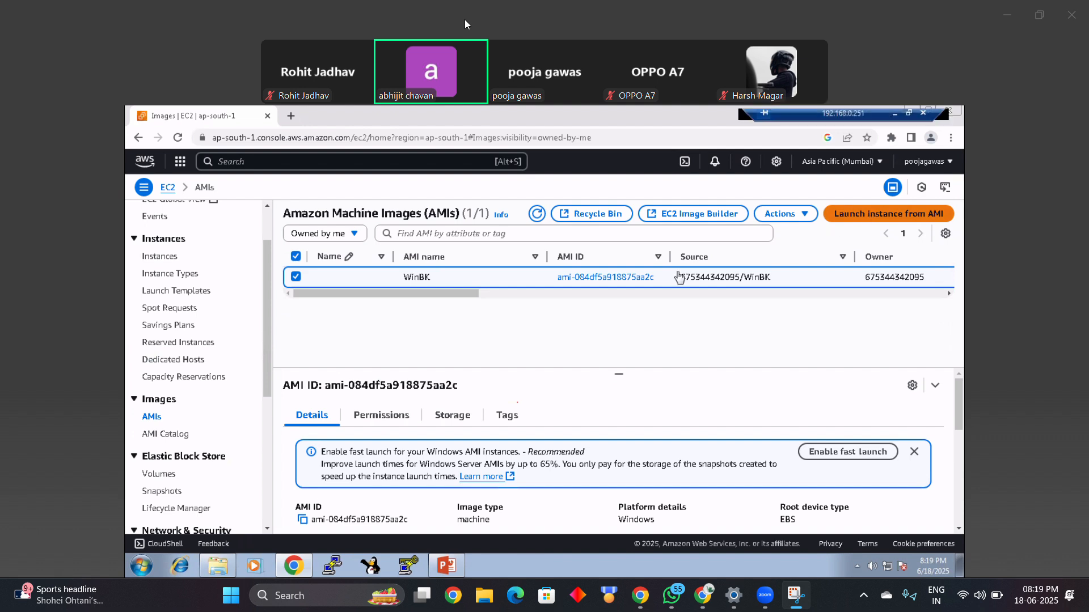
pyautogui.click(162, 256)
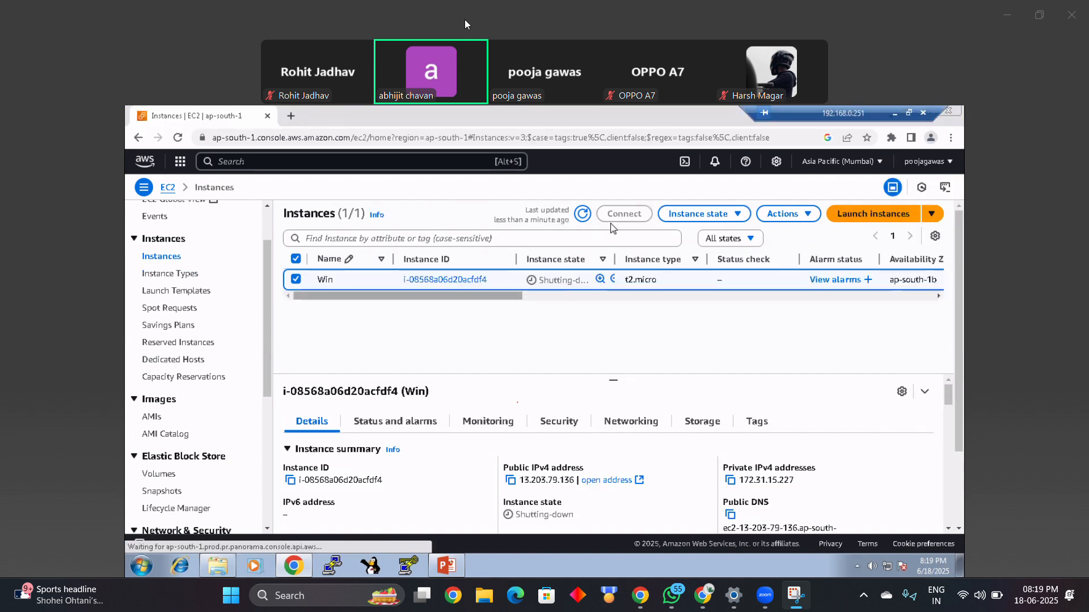
pyautogui.click(584, 215)
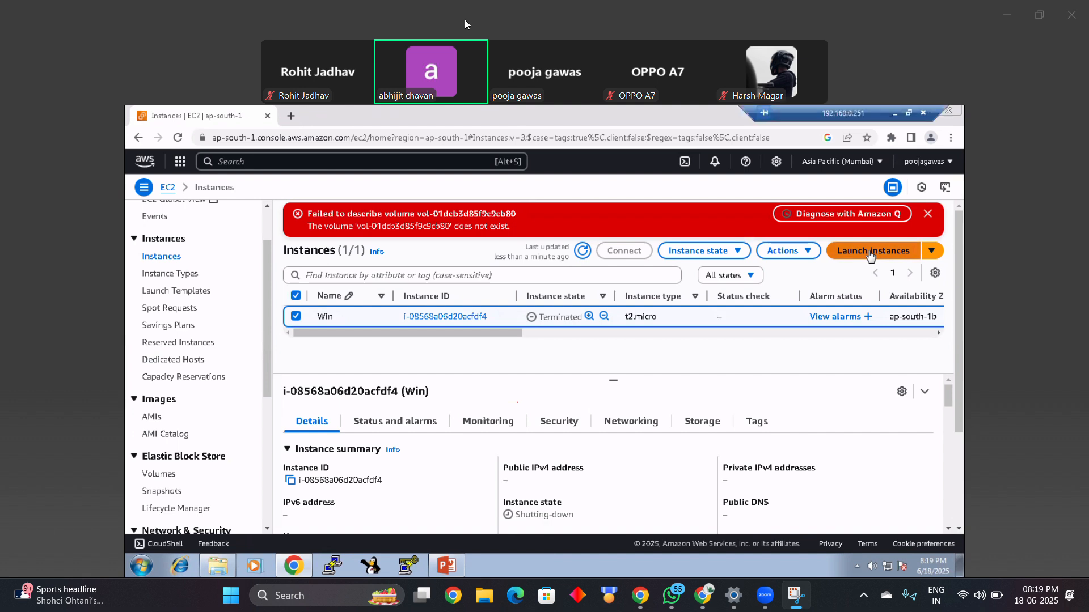
# Step: Start launching another EC2 instance and name it new Win
pyautogui.click(878, 255)
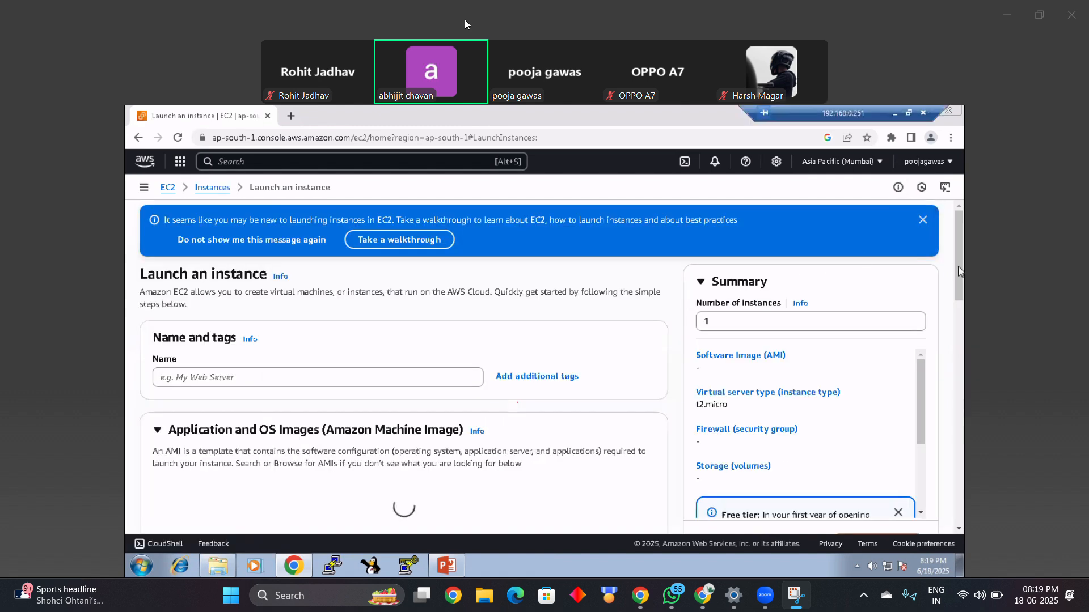
pyautogui.click(350, 374)
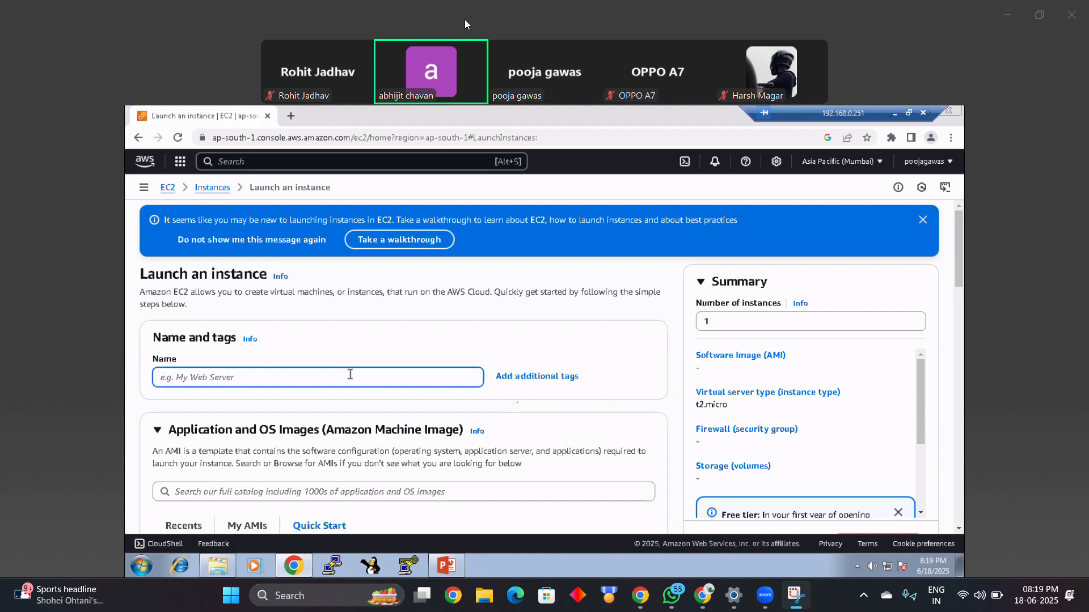
pyautogui.write('new ')
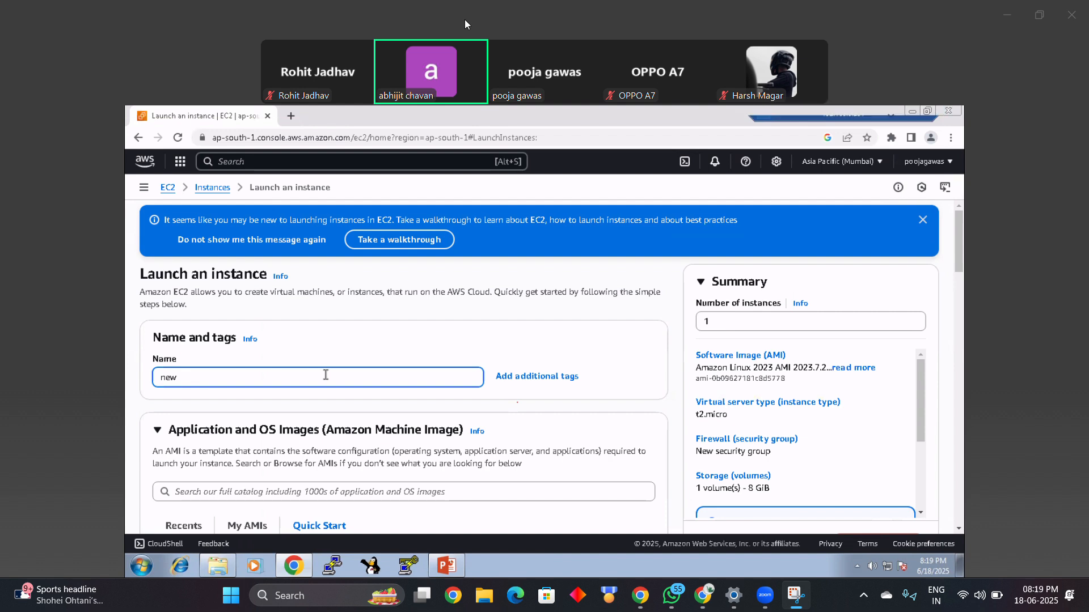
pyautogui.write('Wind')
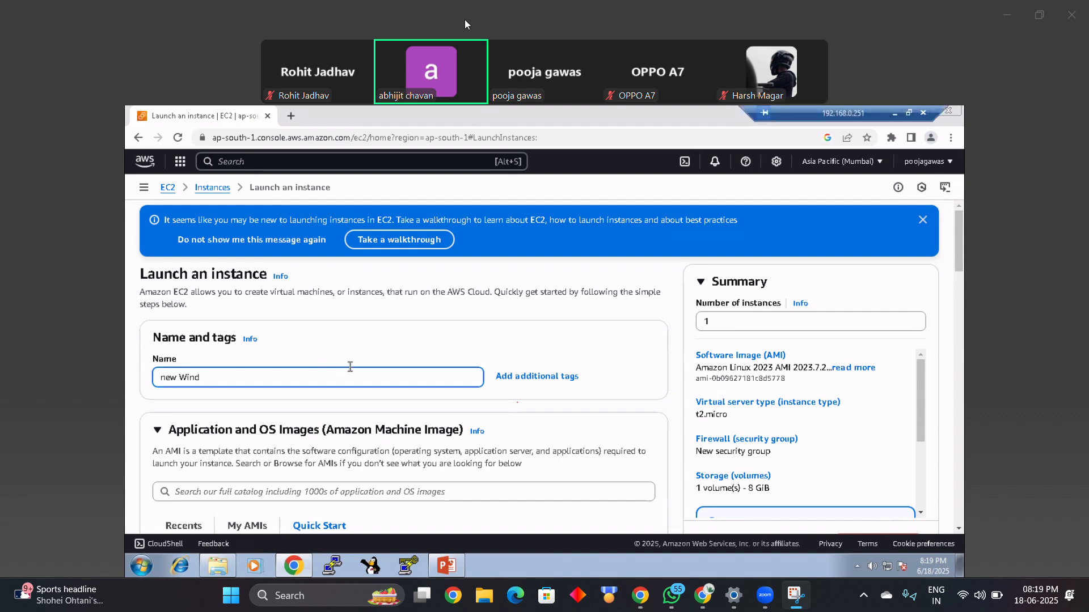
pyautogui.press('BackSpace')
# Step: Choose the WinBK image from the AMIs owned by the account as the instance's machine image
pyautogui.moveTo(959, 263); pyautogui.dragTo(959, 303)
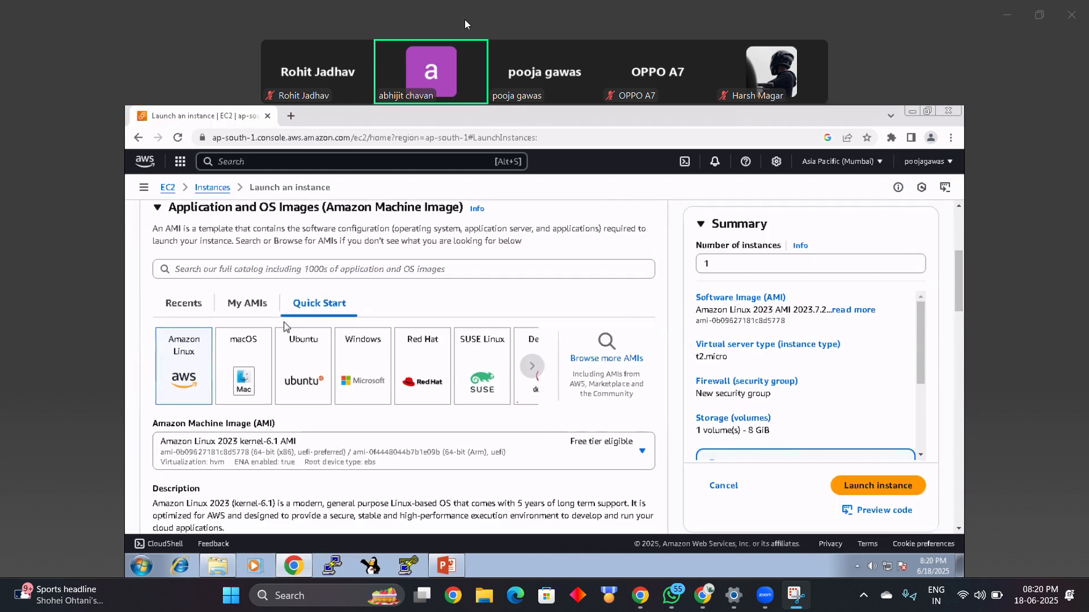
pyautogui.click(257, 309)
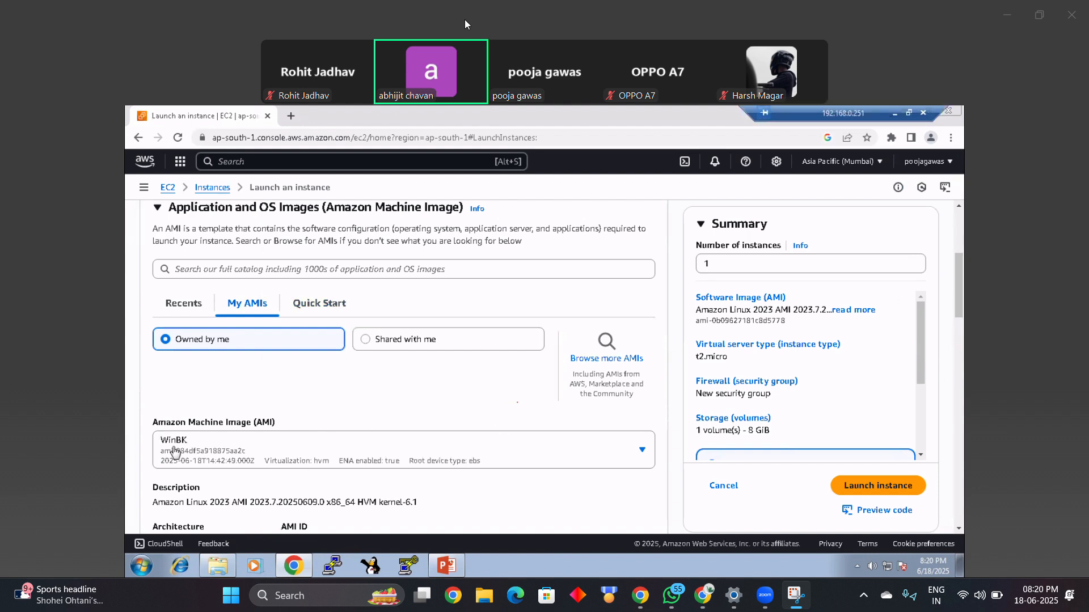
pyautogui.scroll(-3, 193, 448)
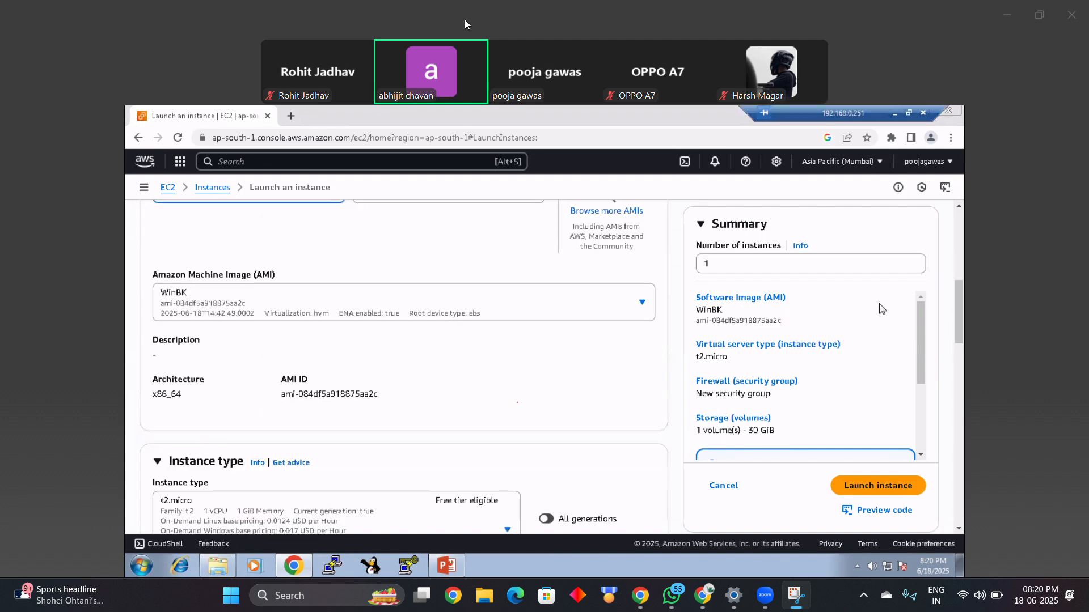
pyautogui.scroll(3, 367, 459)
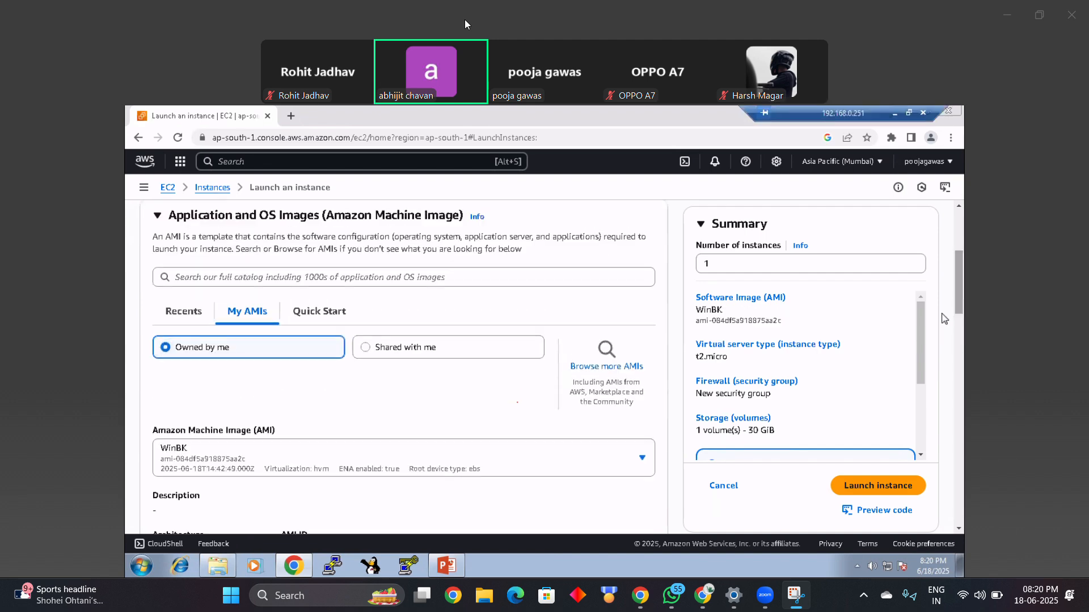
pyautogui.click(168, 452)
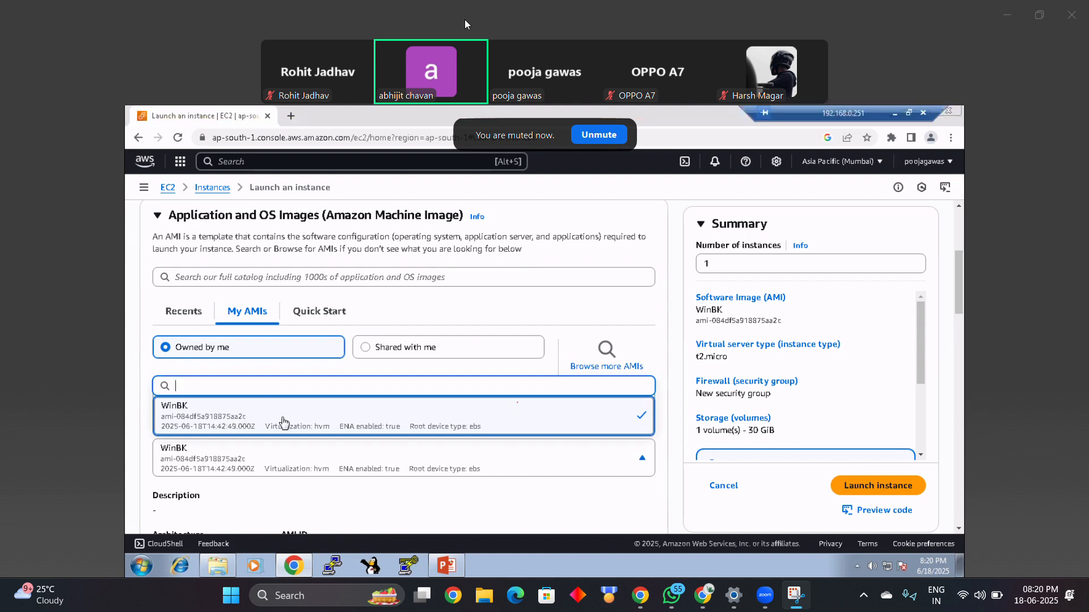
pyautogui.click(655, 310)
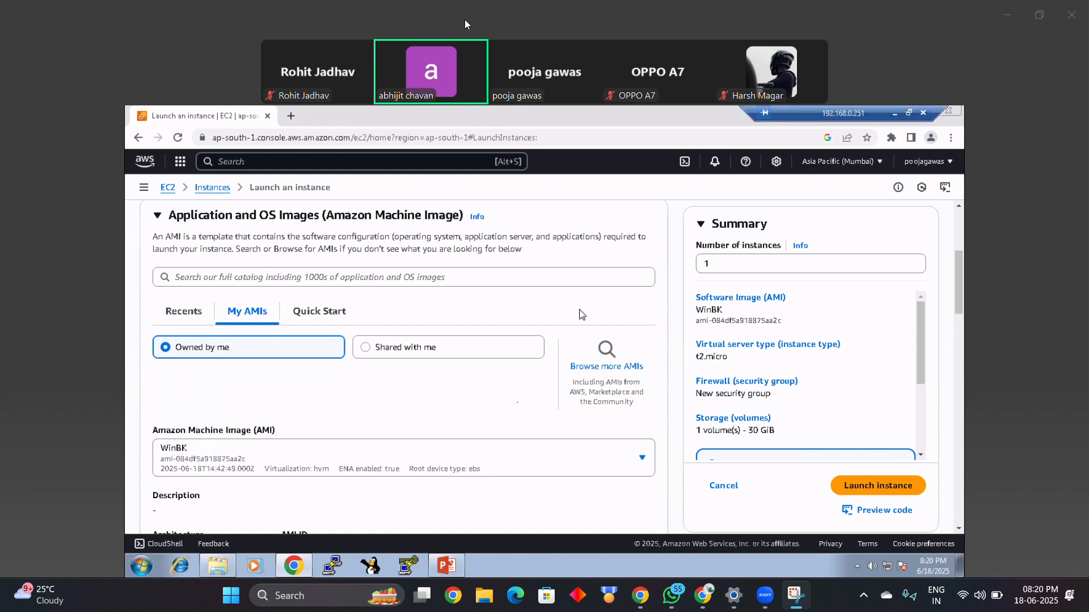
# Step: Set the instance's key pair option to Proceed without a key pair (Not recommended)
pyautogui.moveTo(960, 313); pyautogui.dragTo(959, 441)
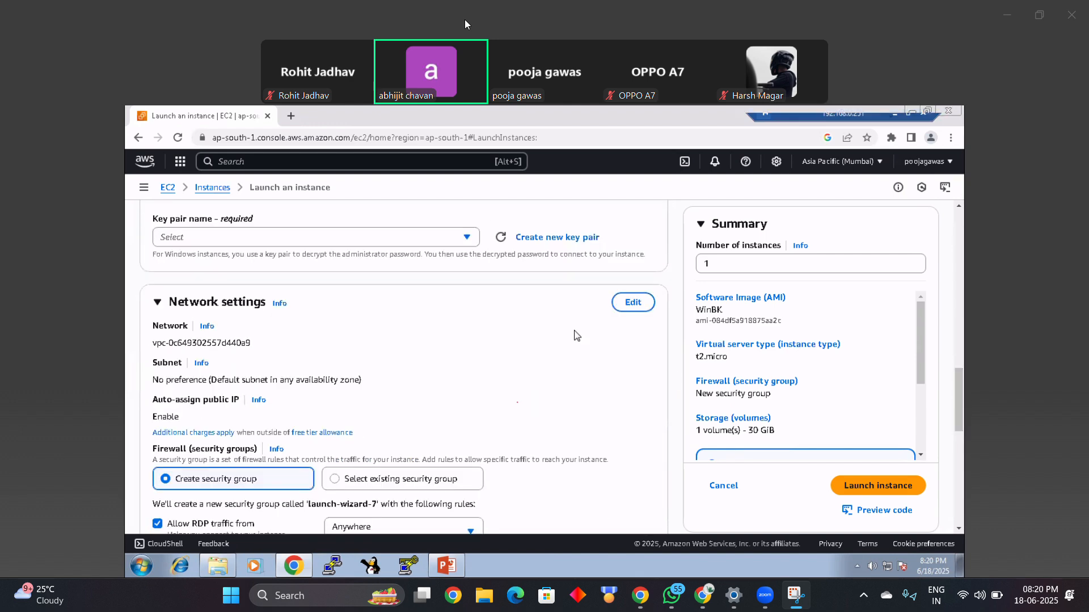
pyautogui.click(471, 236)
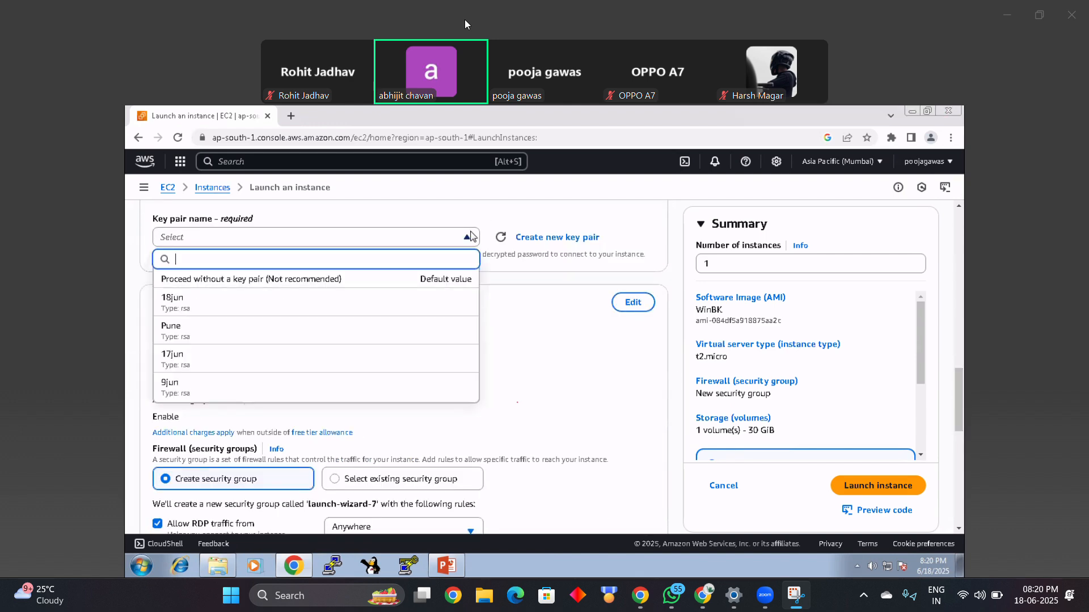
pyautogui.click(375, 280)
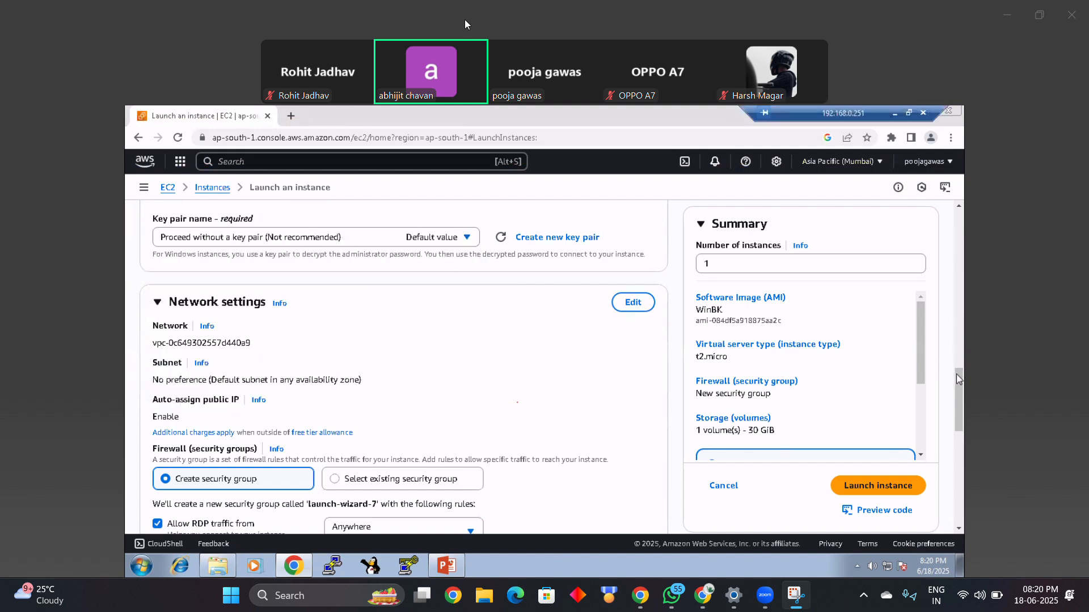
# Step: Launch the new Win instance with the default network and storage settings, and reload the Instances list
pyautogui.scroll(-1, 959, 397)
pyautogui.scroll(-8, 960, 401)
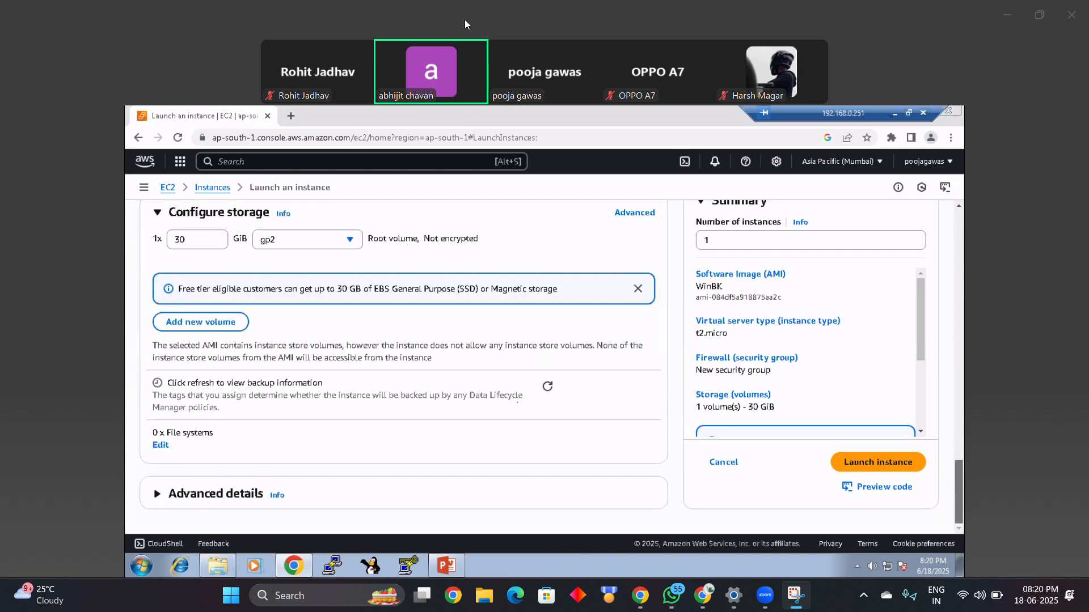
pyautogui.click(896, 467)
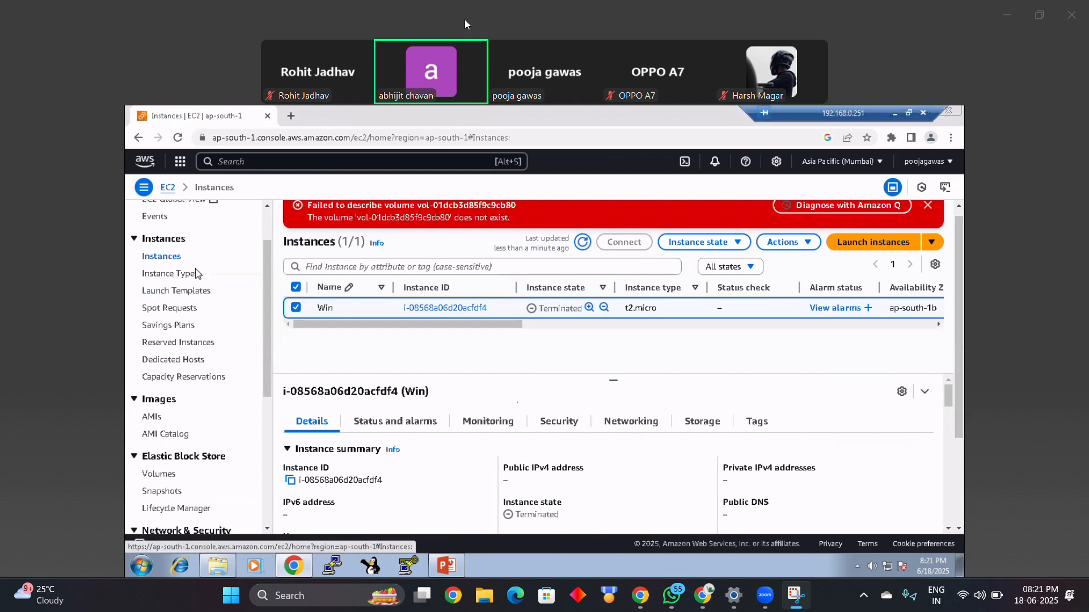
pyautogui.click(178, 138)
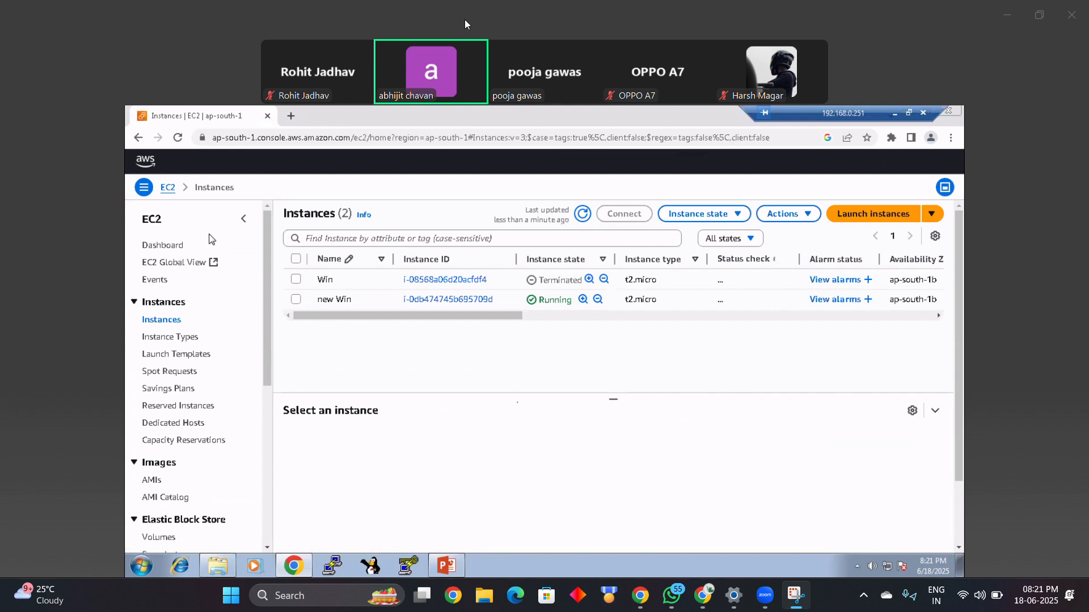
# Step: Rename the new Win instance as New Win in the Instances list
pyautogui.click(379, 300)
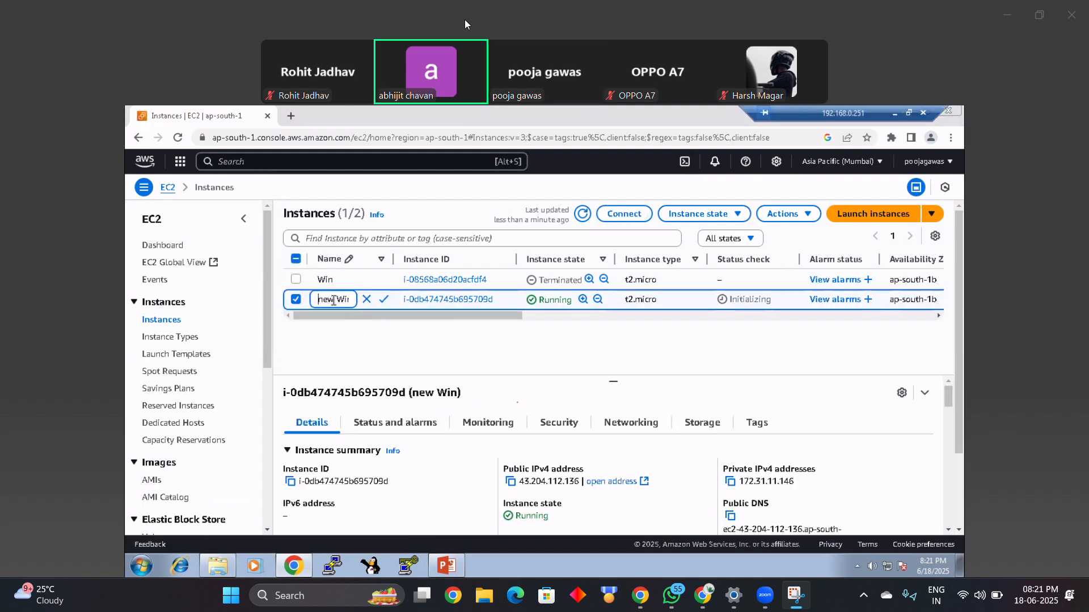
pyautogui.press('Delete')
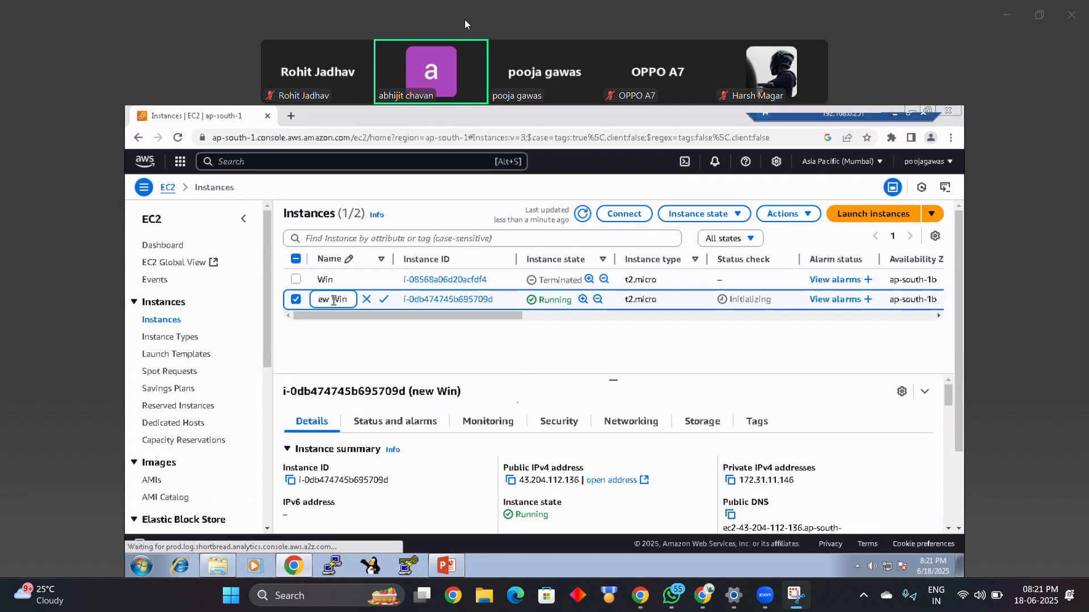
pyautogui.write('N')
pyautogui.press('Escape')
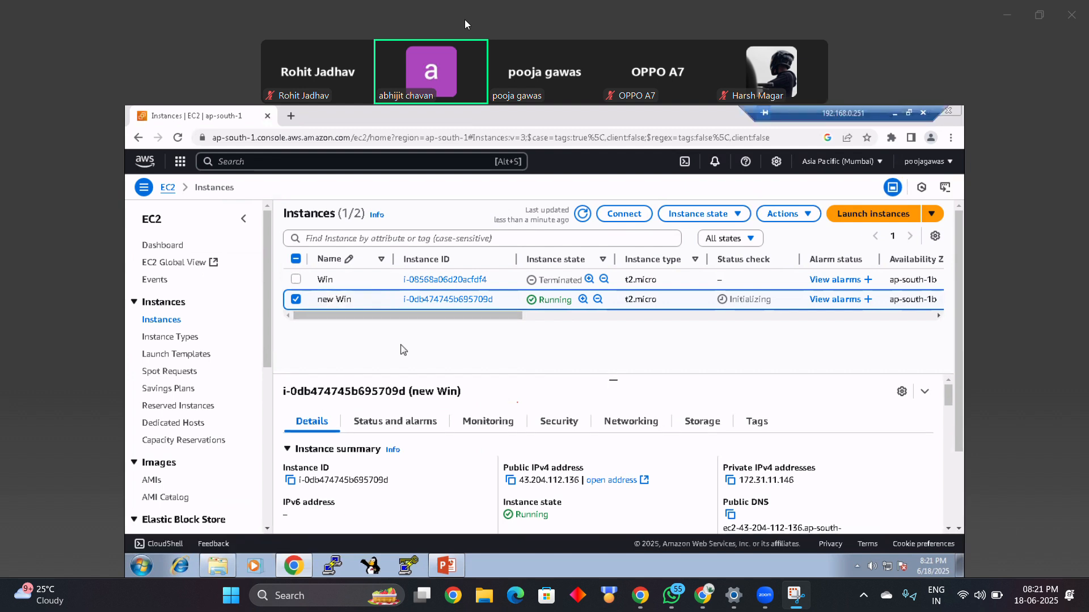
pyautogui.click(325, 305)
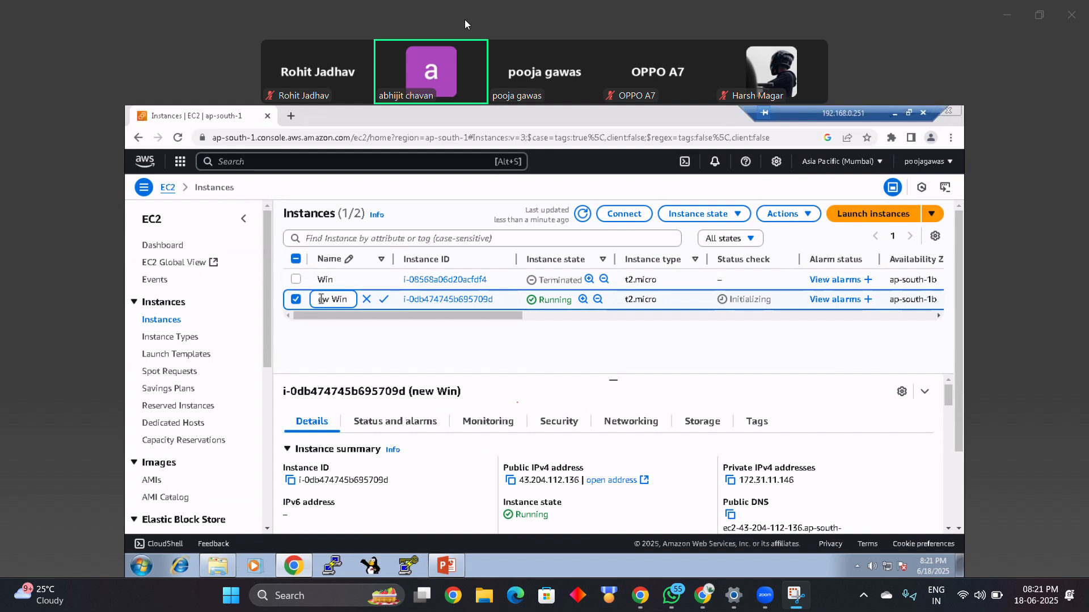
pyautogui.click(384, 301)
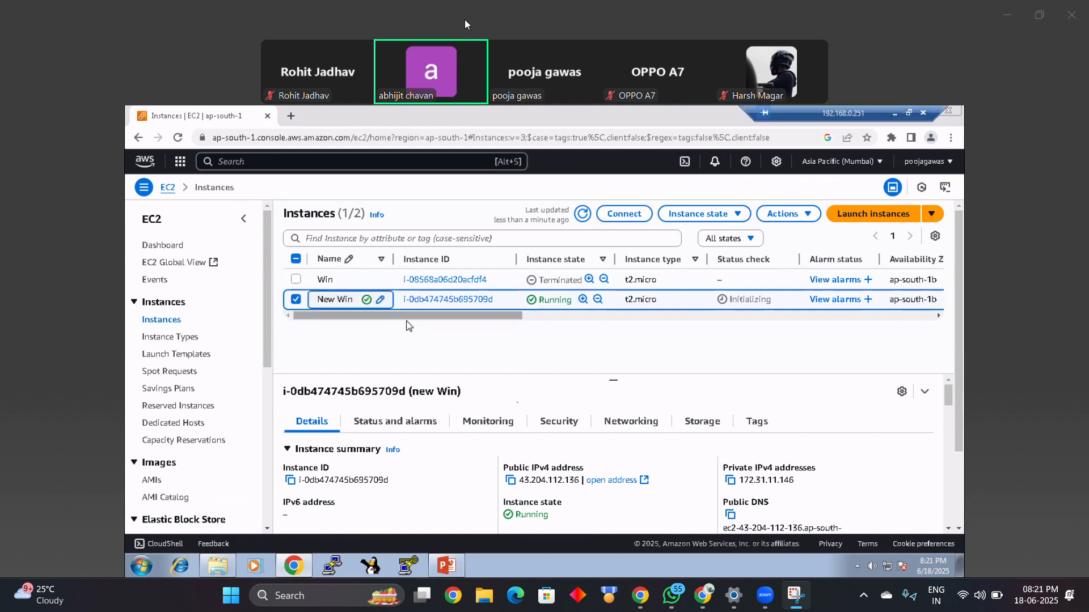
# Step: Refresh the Instances list repeatedly until the status check of the New Win instance completes
pyautogui.click(582, 218)
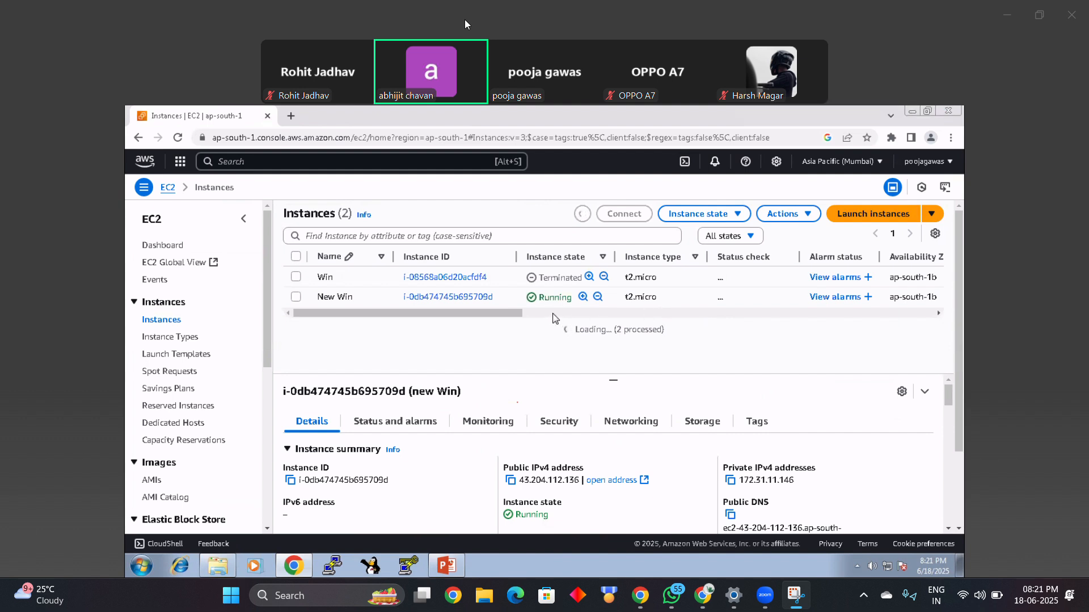
pyautogui.click(525, 314)
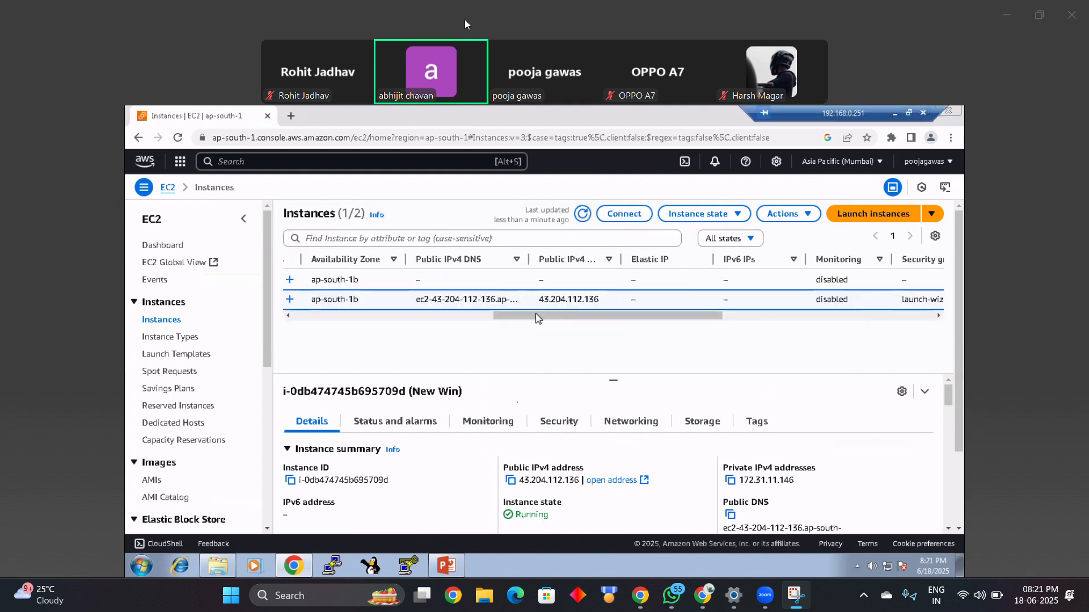
pyautogui.moveTo(527, 315); pyautogui.dragTo(300, 318)
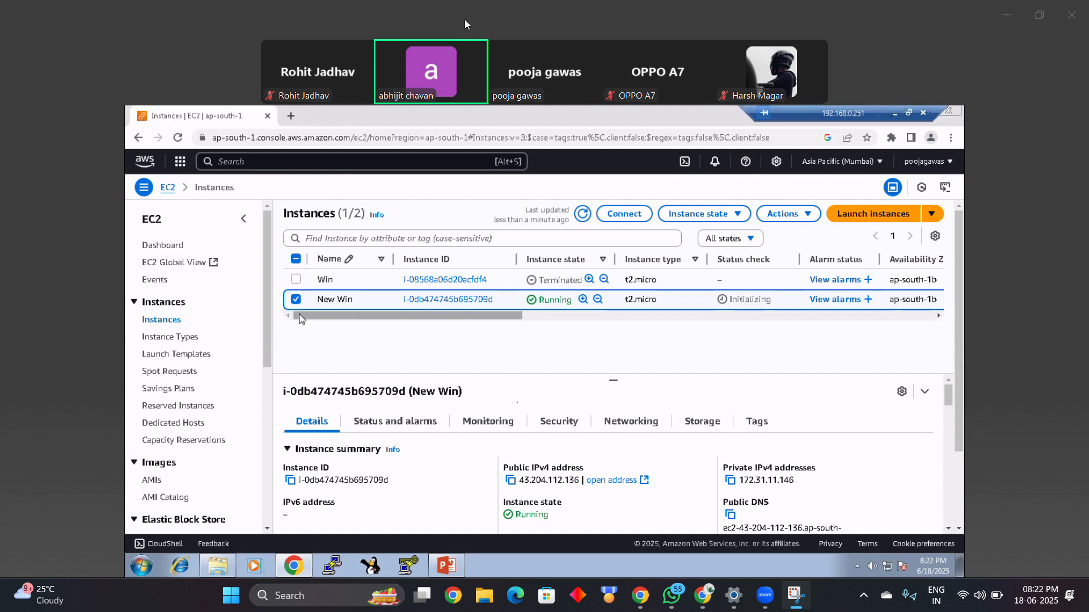
pyautogui.click(584, 218)
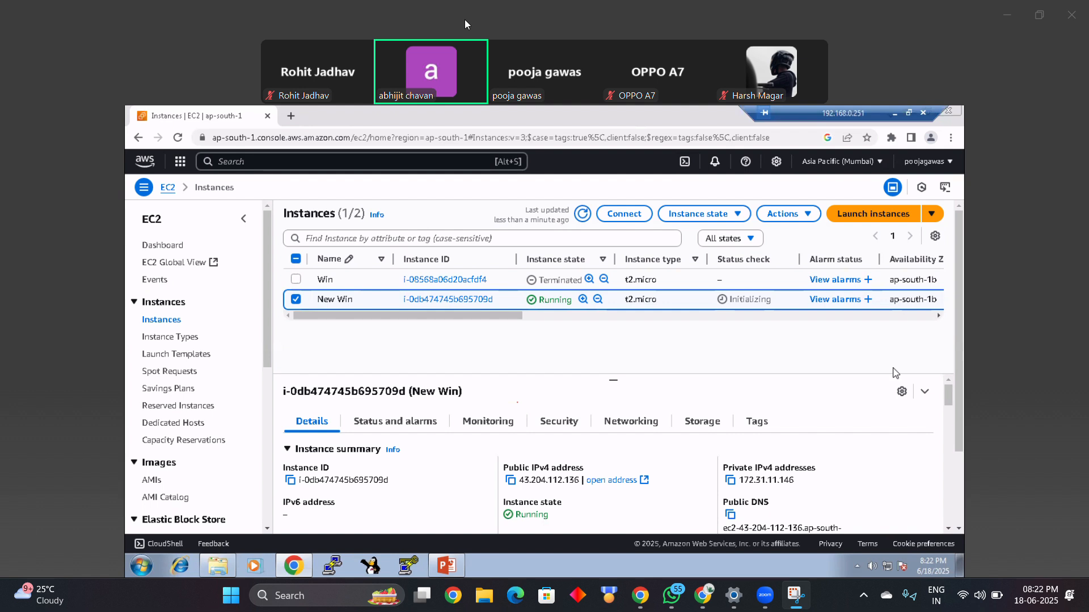
pyautogui.click(584, 215)
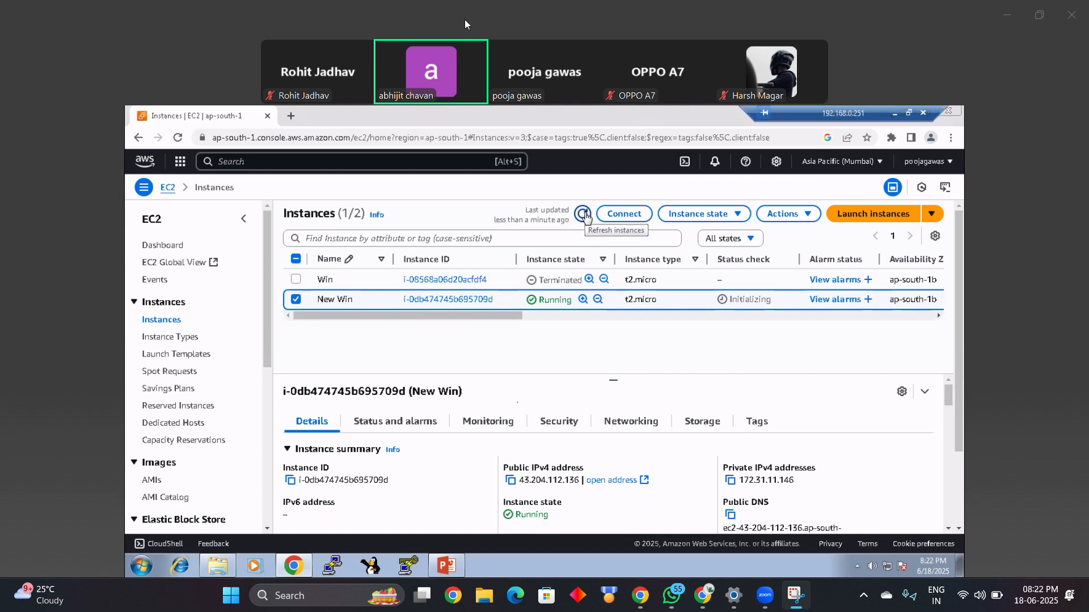
pyautogui.click(584, 215)
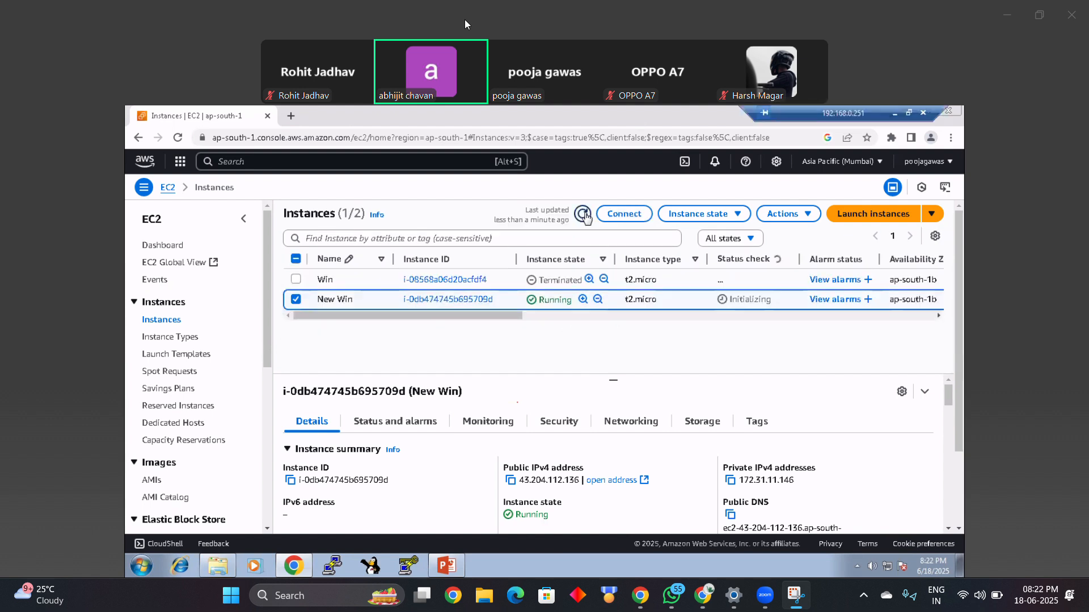
pyautogui.click(584, 215)
pyautogui.click(583, 214)
pyautogui.click(583, 214)
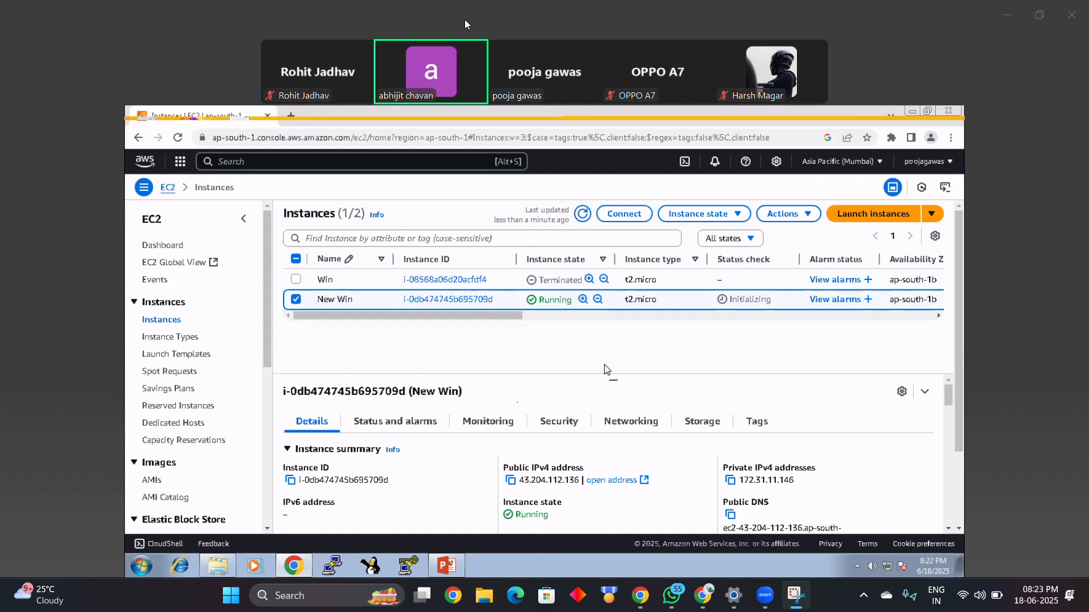
pyautogui.click(583, 214)
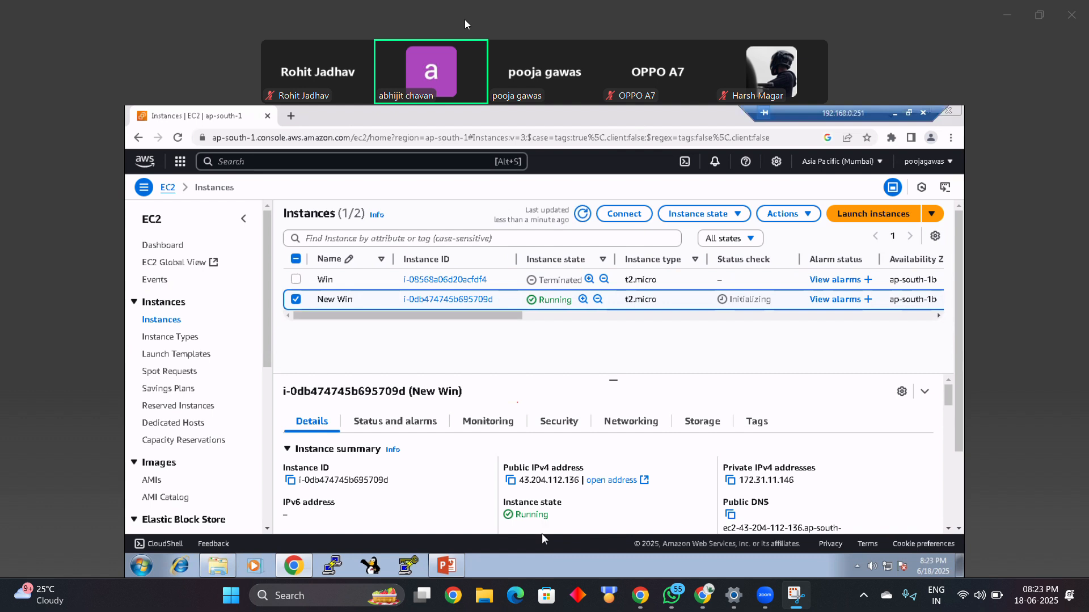
pyautogui.click(581, 213)
pyautogui.moveTo(798, 299); pyautogui.dragTo(729, 300)
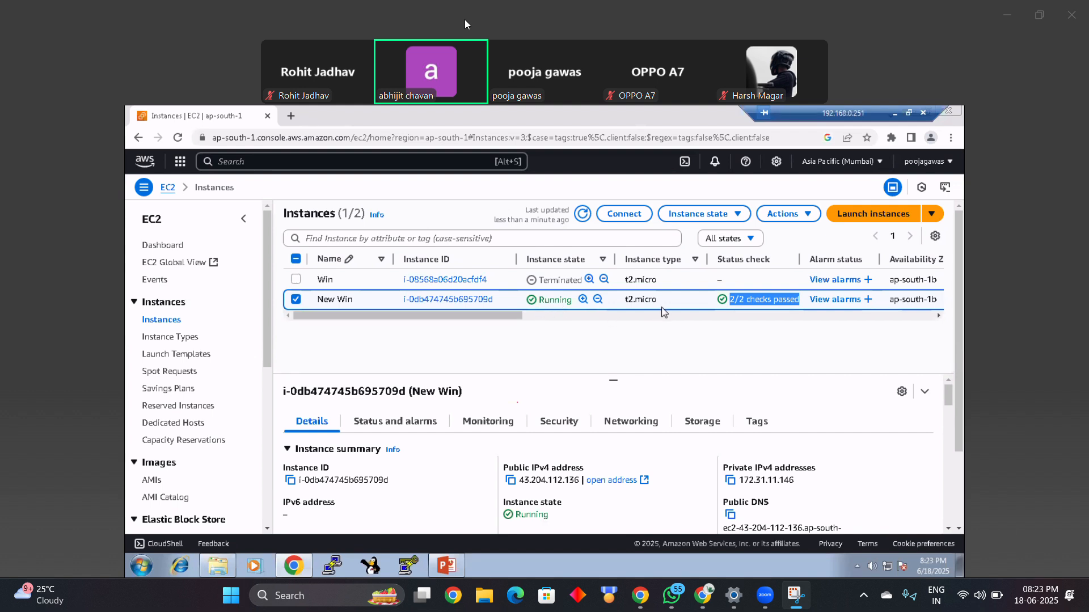
# Step: Copy New Win's public IPv4 address and start a Remote Desktop connection (mstsc) to 43.204.112.136
pyautogui.click(511, 481)
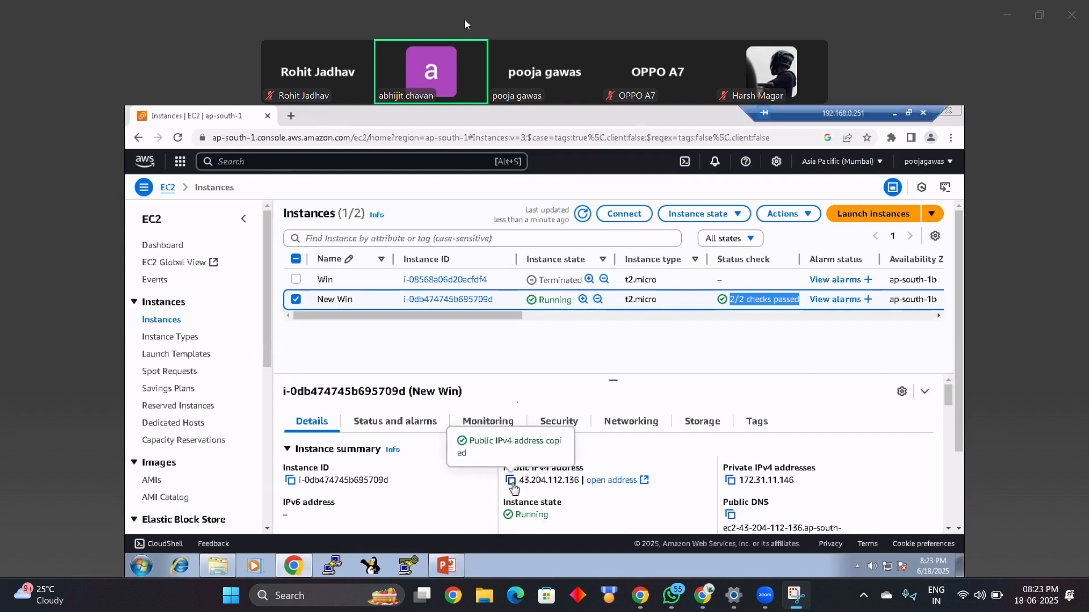
pyautogui.click(618, 456)
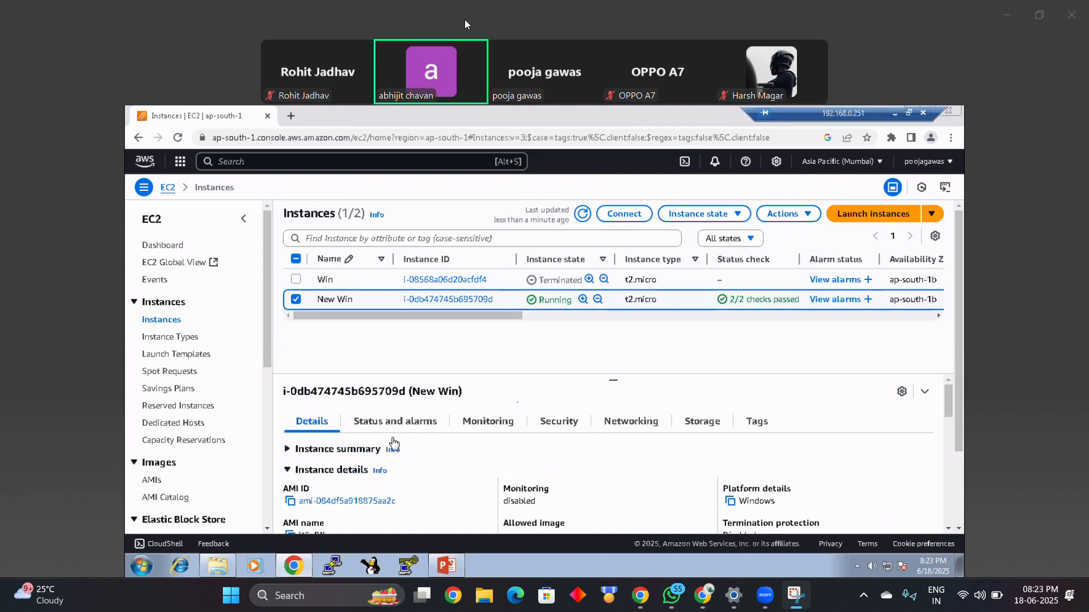
pyautogui.click(290, 451)
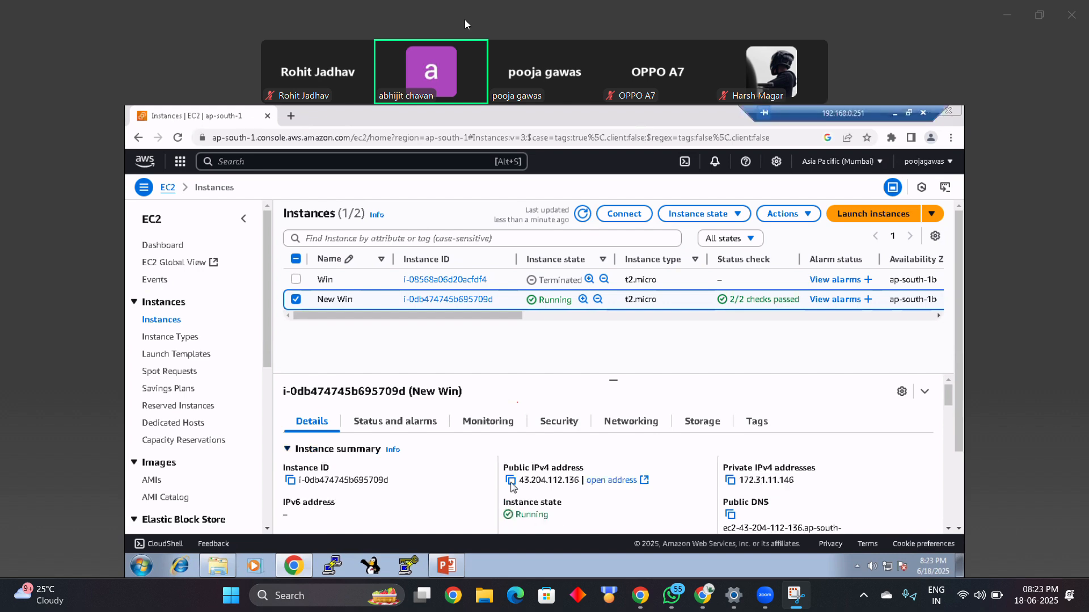
pyautogui.click(510, 481)
pyautogui.press('super+r')
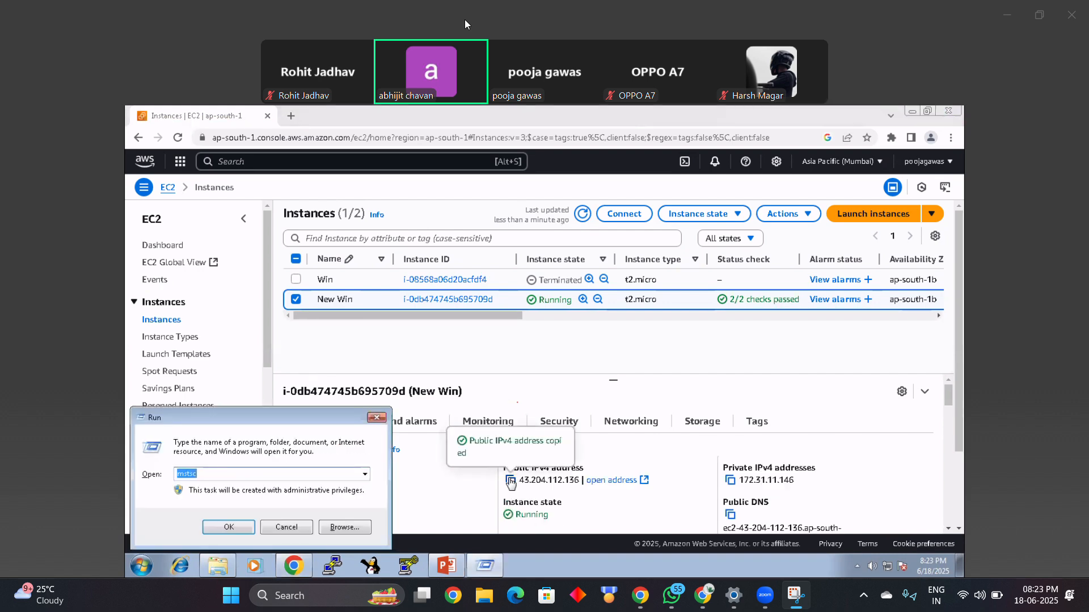
pyautogui.press('Return')
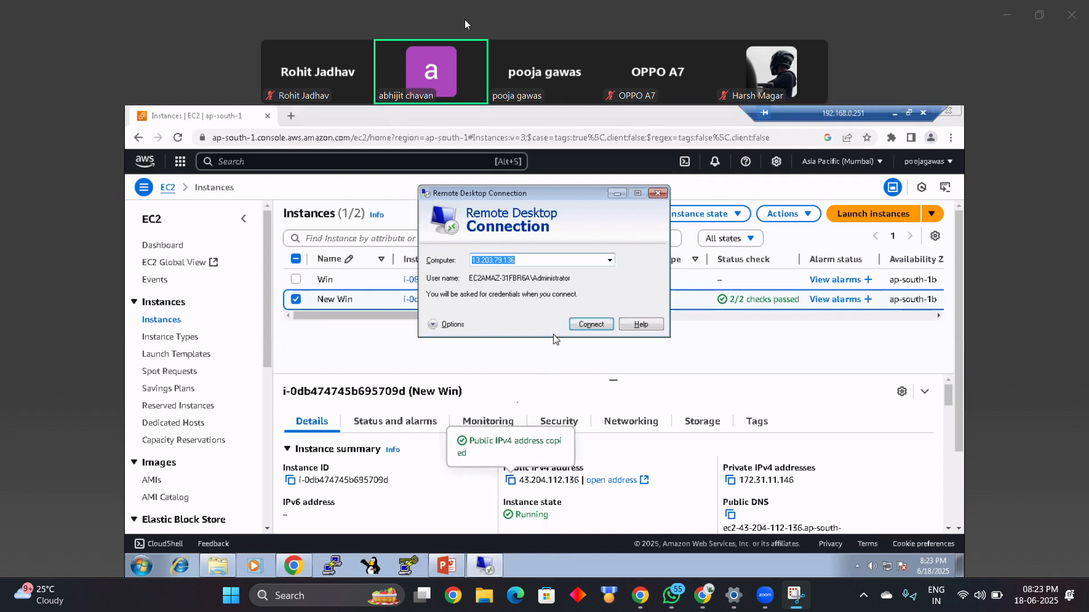
pyautogui.hotkey('ctrl', 'v')
pyautogui.click(595, 325)
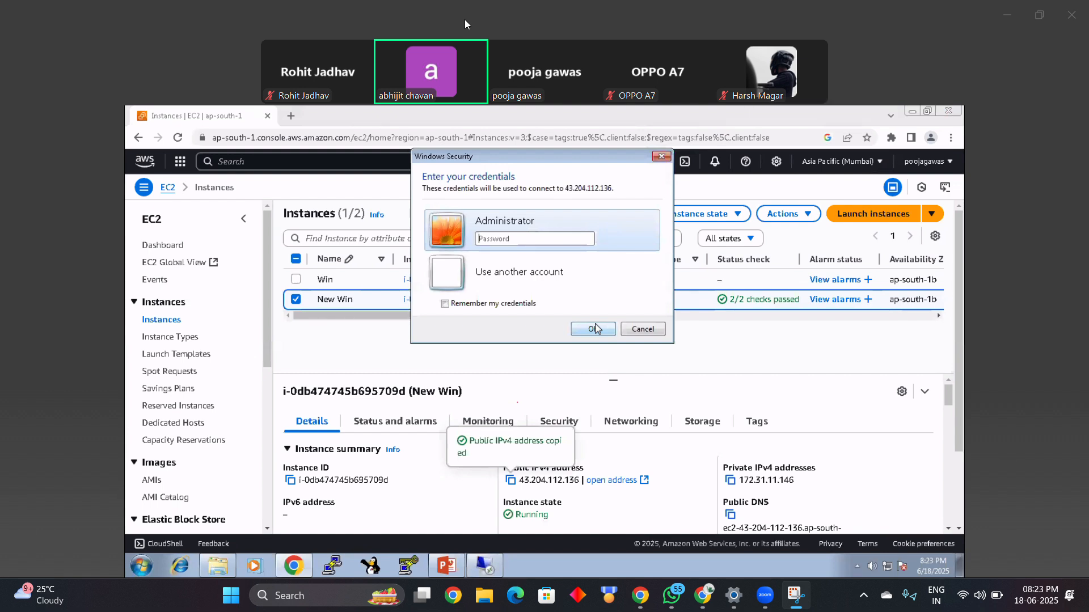
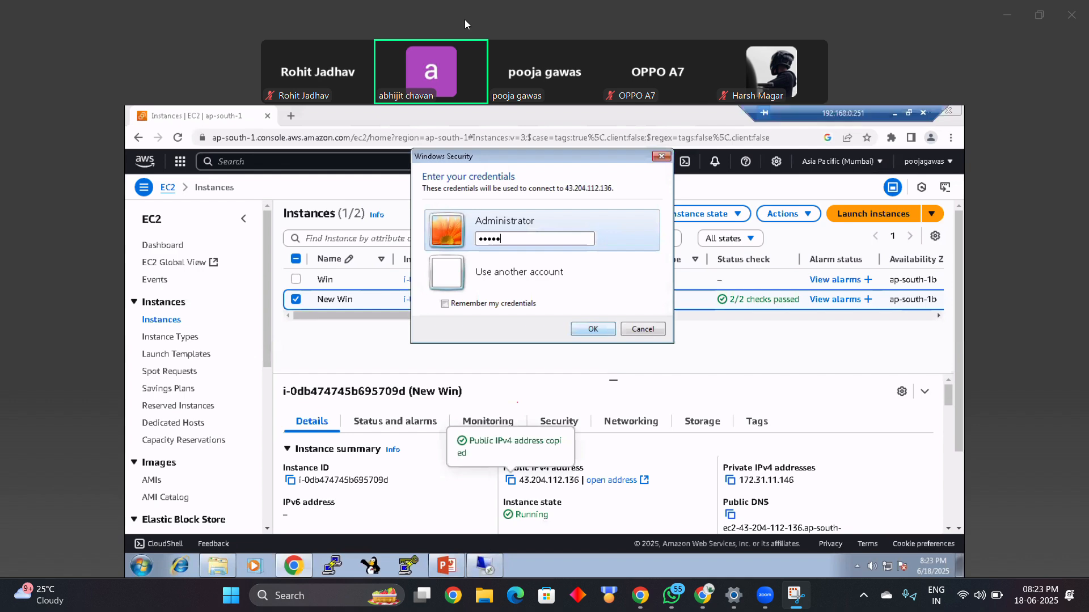
# Step: Enter the Administrator account's password and connect despite the certificate errors
pyautogui.press('Return')
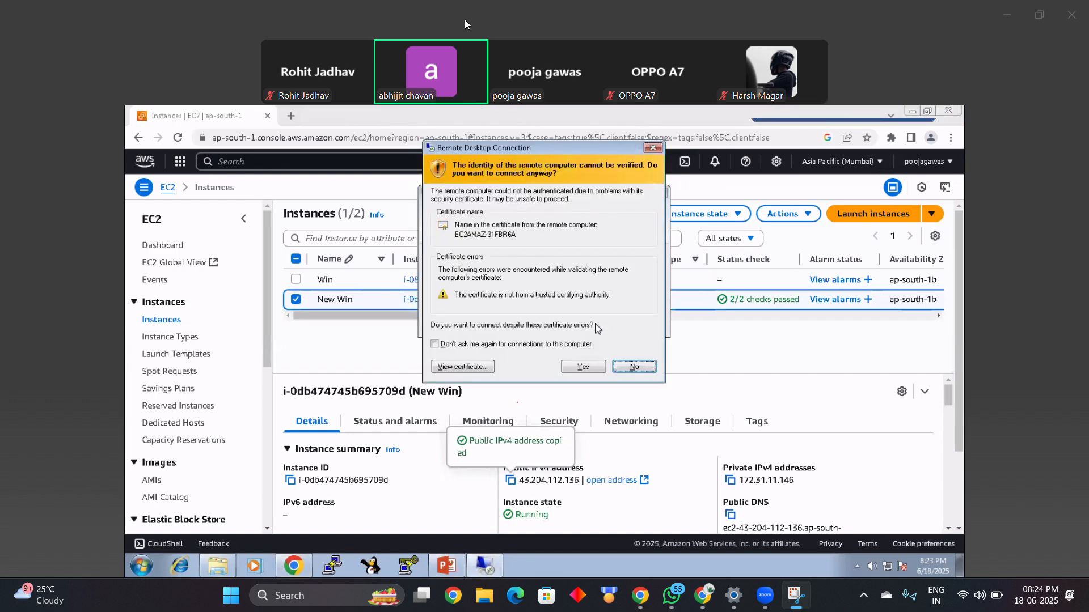
pyautogui.click(589, 368)
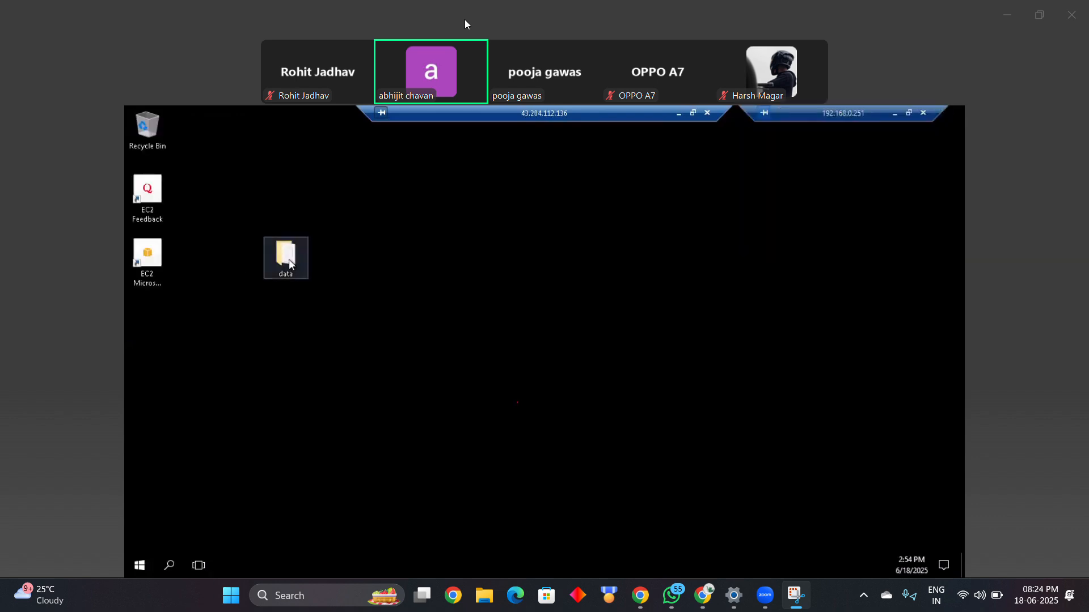
# Step: Open file1 in the data folder on the remote desktop to check its text, close both, and disconnect the remote session
pyautogui.doubleClick(288, 260)
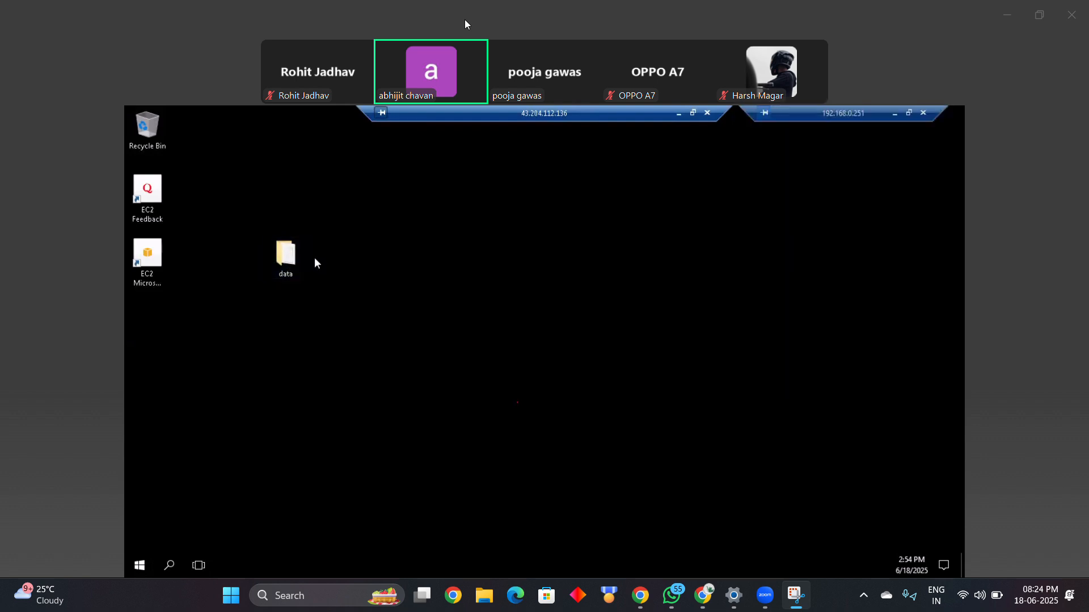
pyautogui.doubleClick(286, 256)
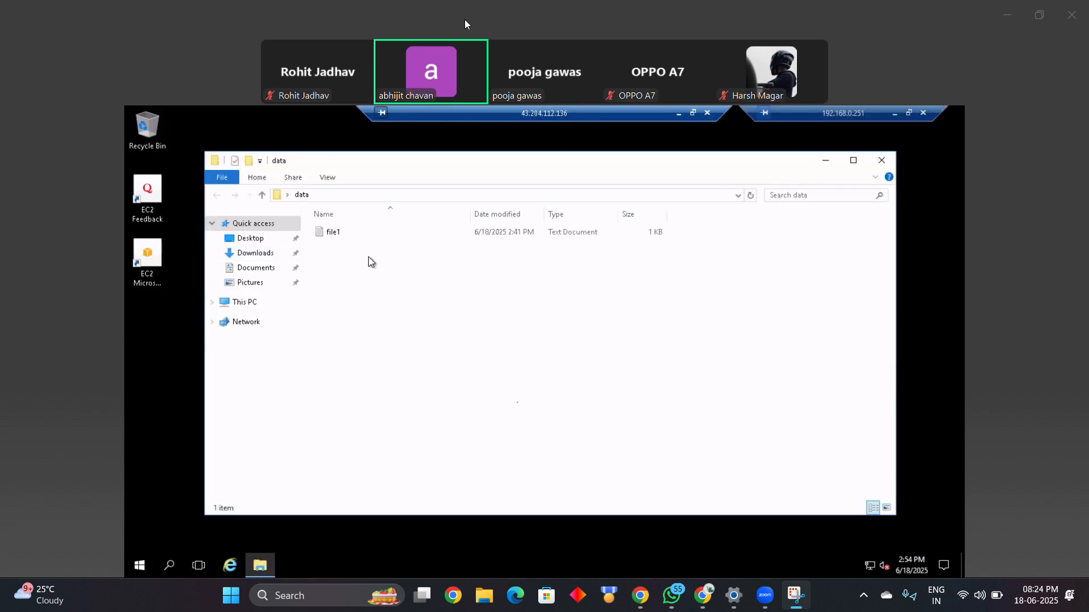
pyautogui.doubleClick(385, 234)
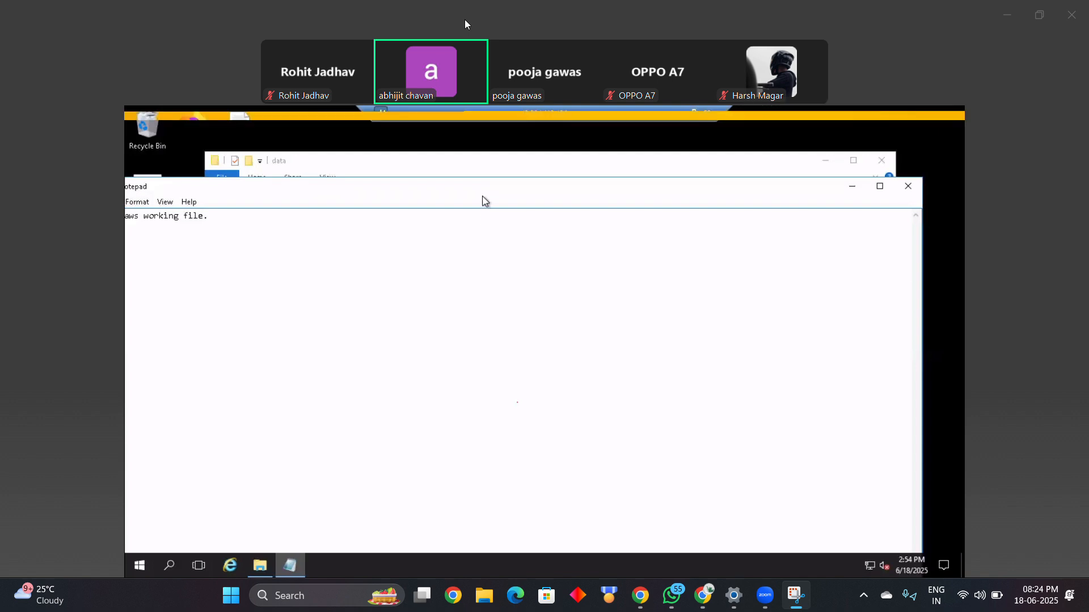
pyautogui.moveTo(544, 194); pyautogui.dragTo(608, 200)
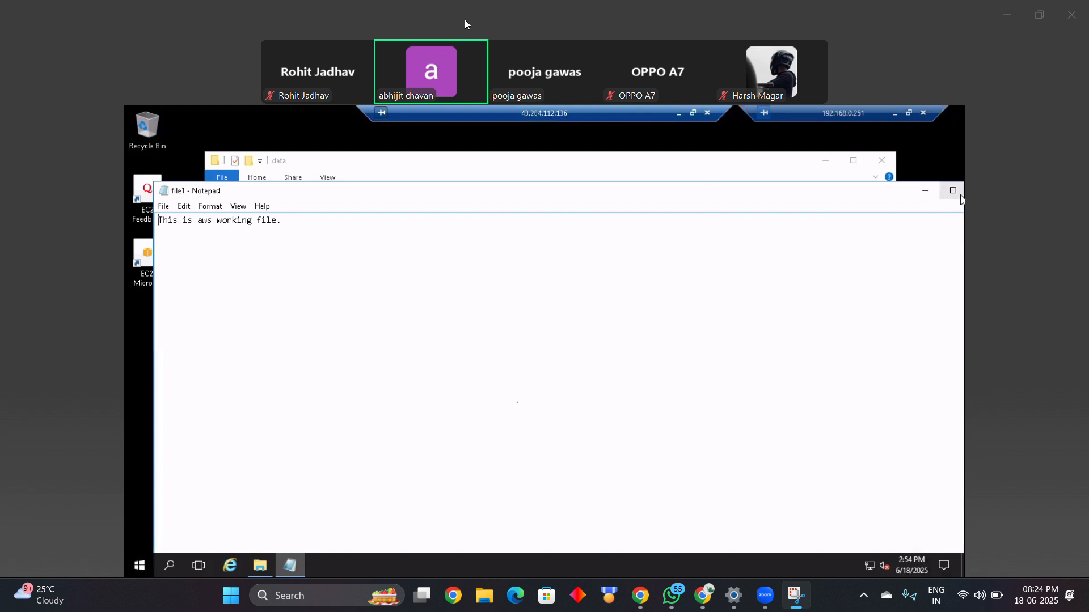
pyautogui.moveTo(841, 193); pyautogui.dragTo(749, 199)
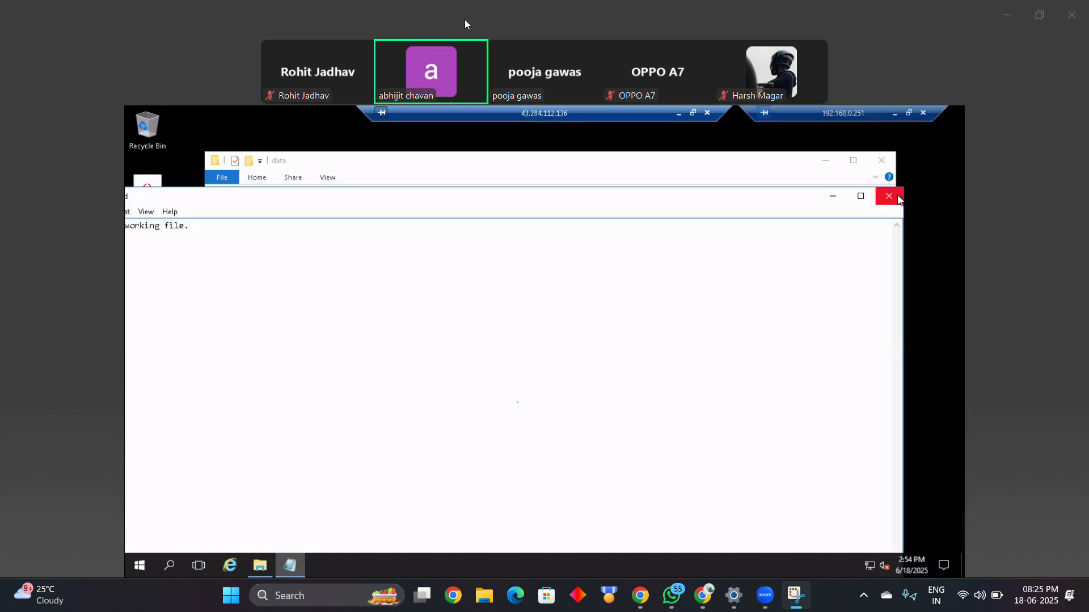
pyautogui.click(899, 194)
pyautogui.click(882, 163)
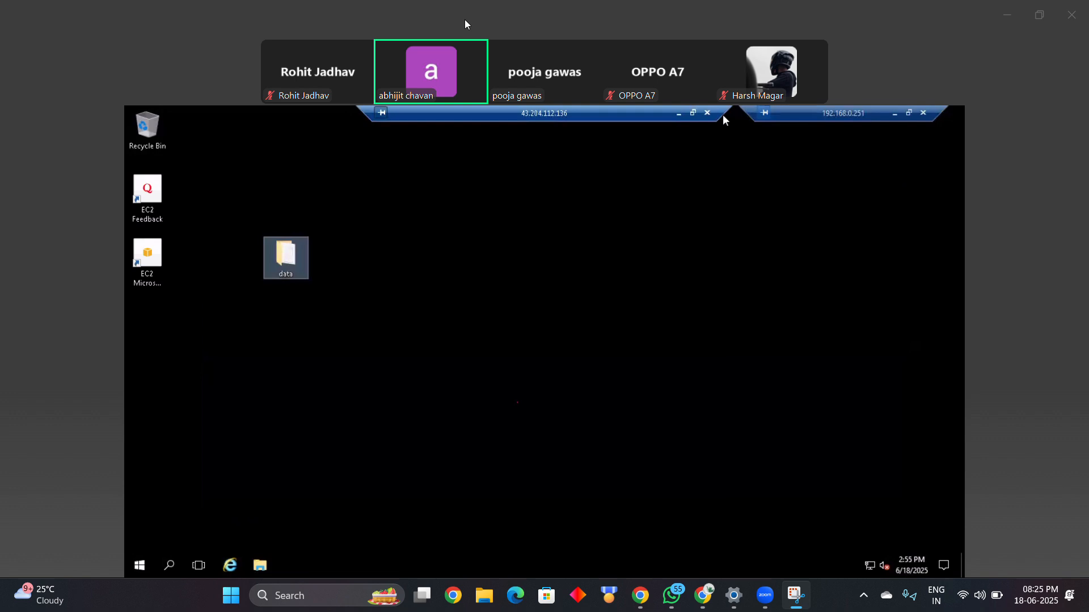
pyautogui.click(708, 113)
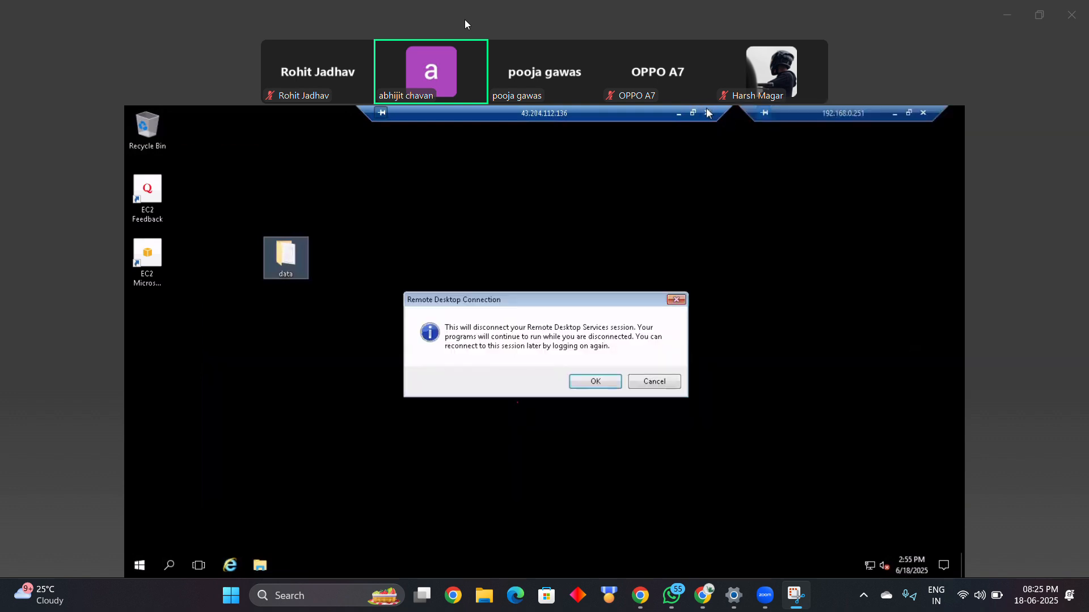
pyautogui.click(595, 382)
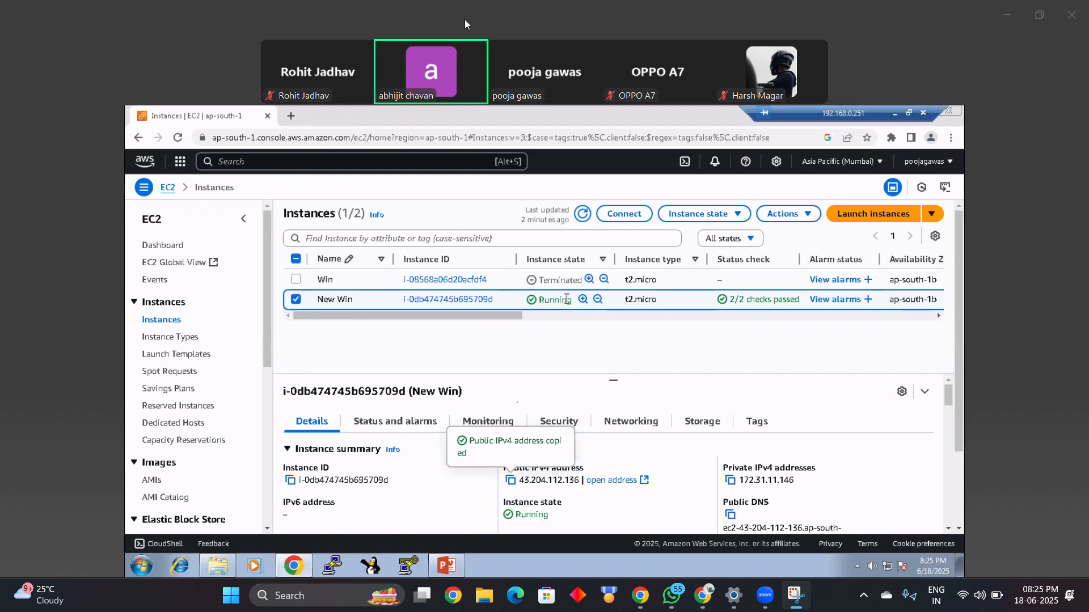
# Step: Review the WinBK image in the AMIs list alongside the New Win entry in the Instances list
pyautogui.click(154, 482)
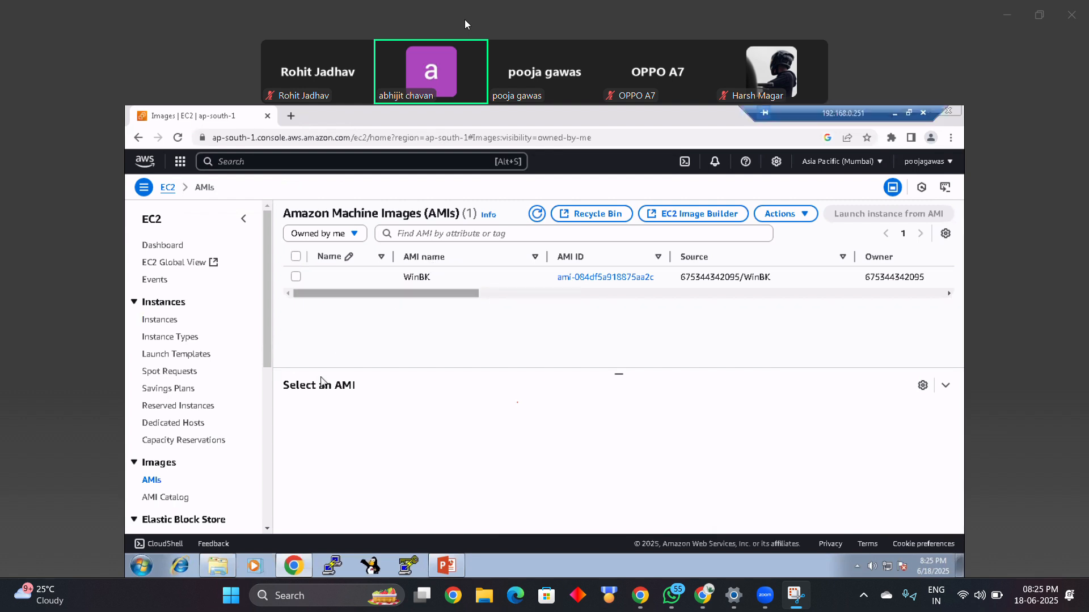
pyautogui.click(540, 284)
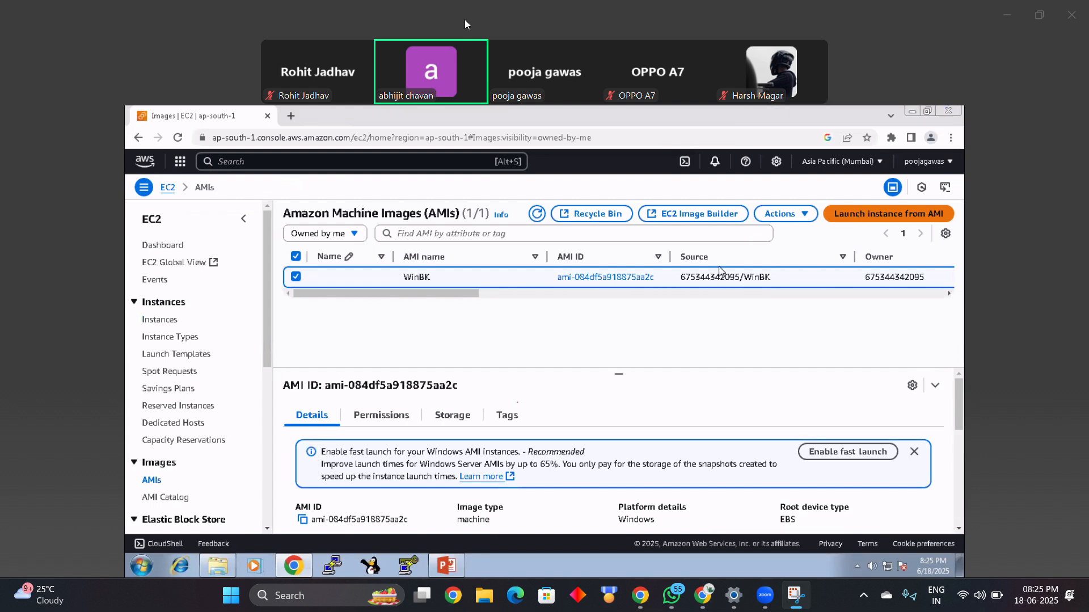
pyautogui.click(161, 323)
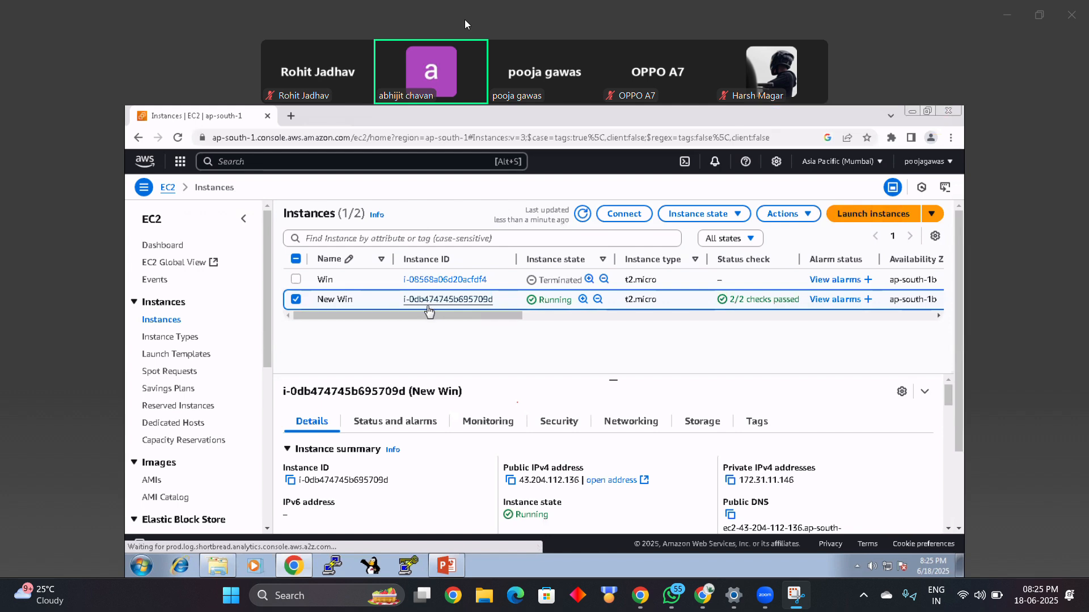
pyautogui.click(152, 482)
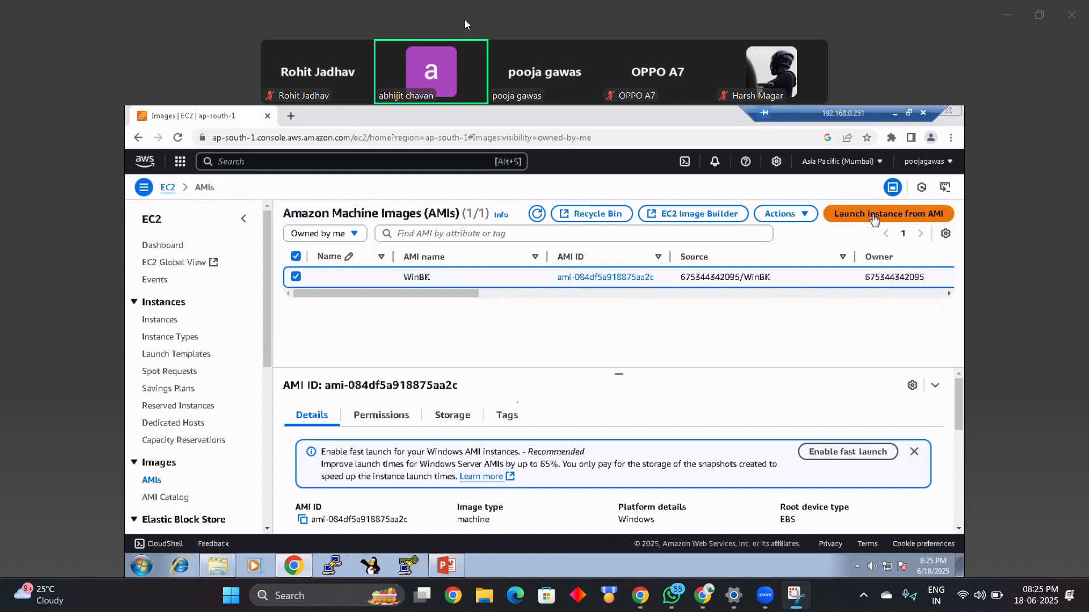
# Step: Deregister the WinBK image from the AMIs owned by the account
pyautogui.click(159, 320)
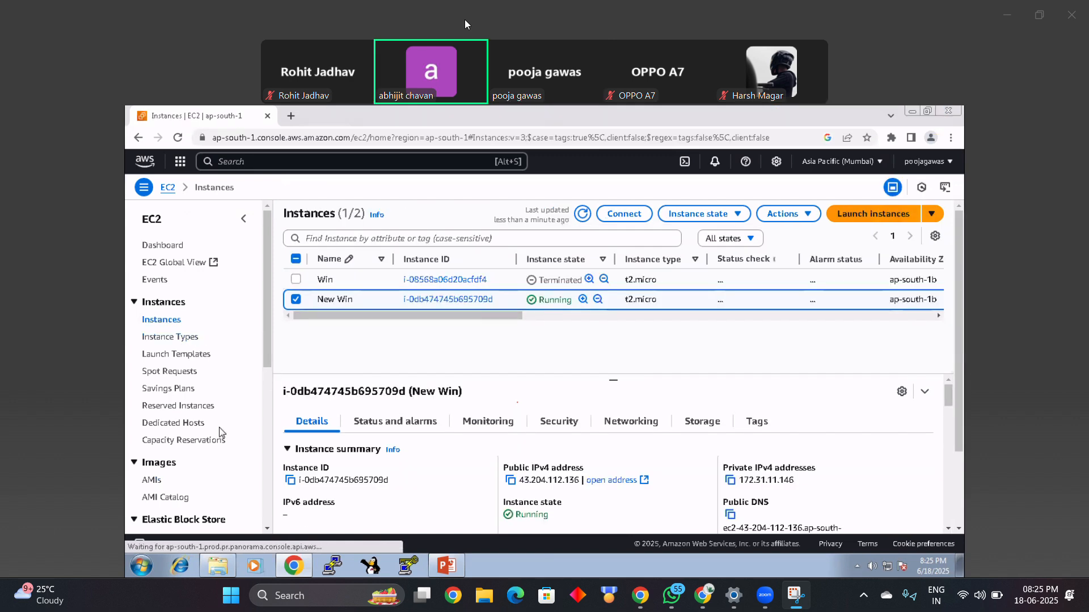
pyautogui.click(161, 482)
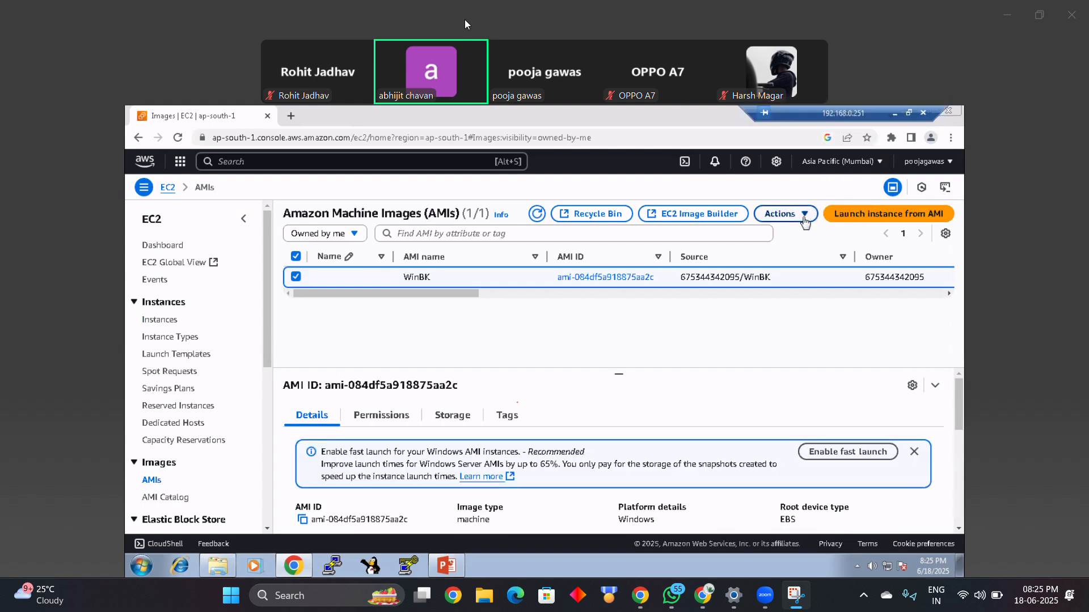
pyautogui.click(786, 214)
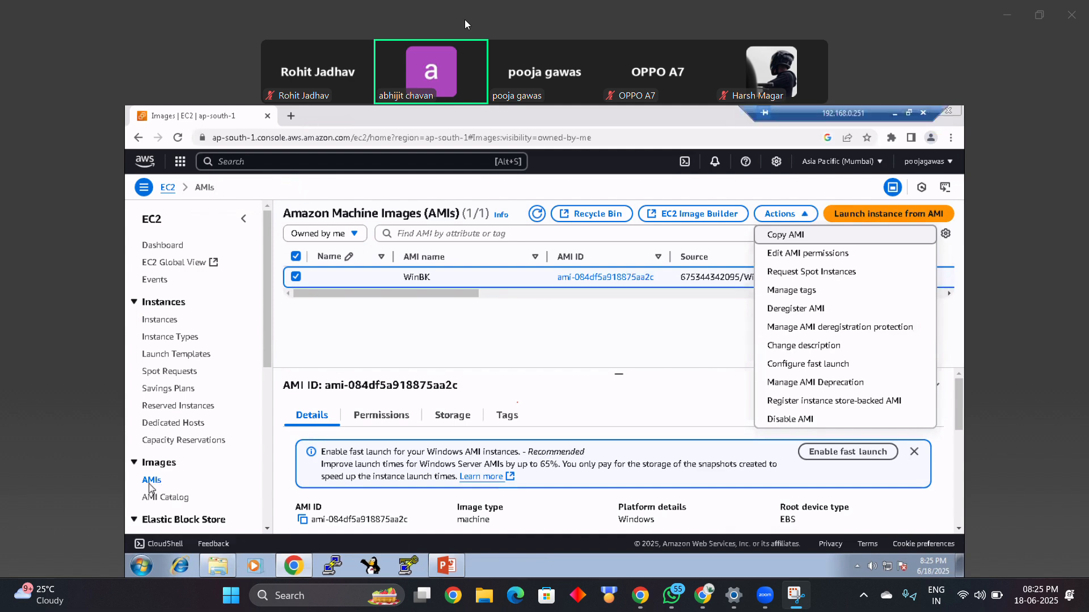
pyautogui.click(770, 310)
pyautogui.click(573, 435)
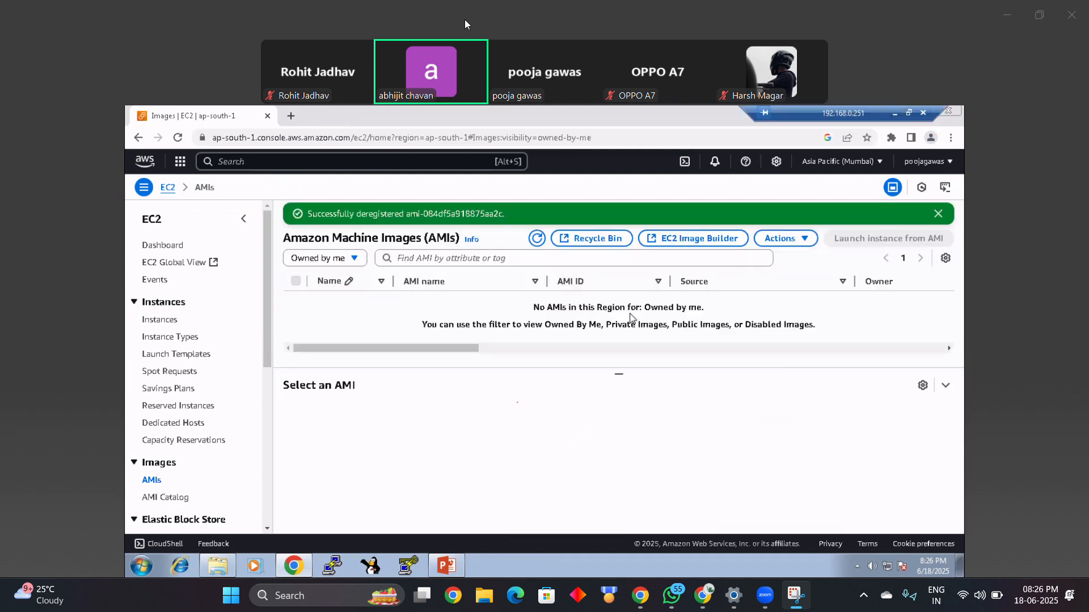
pyautogui.moveTo(716, 324); pyautogui.dragTo(595, 311)
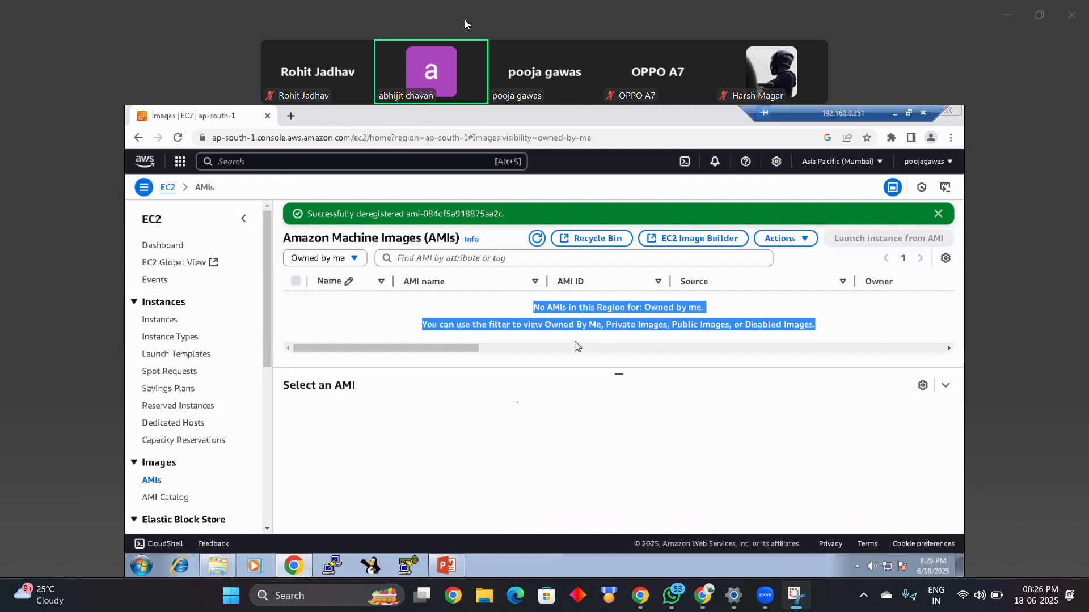
# Step: Terminate (delete) the New Win instance, dismissing the Internet Download Manager trial popup
pyautogui.click(171, 320)
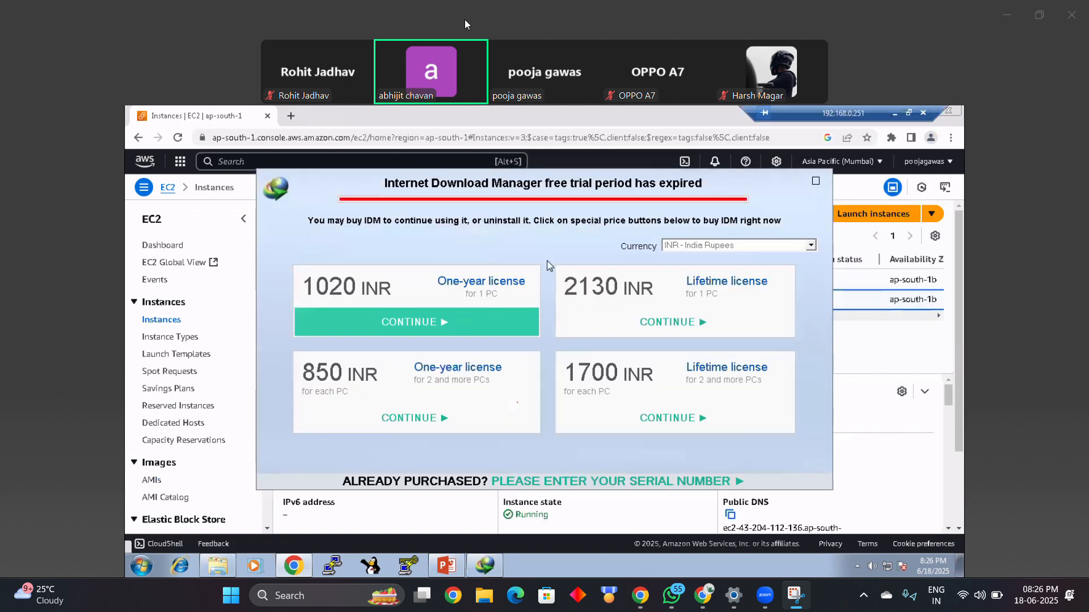
pyautogui.click(815, 185)
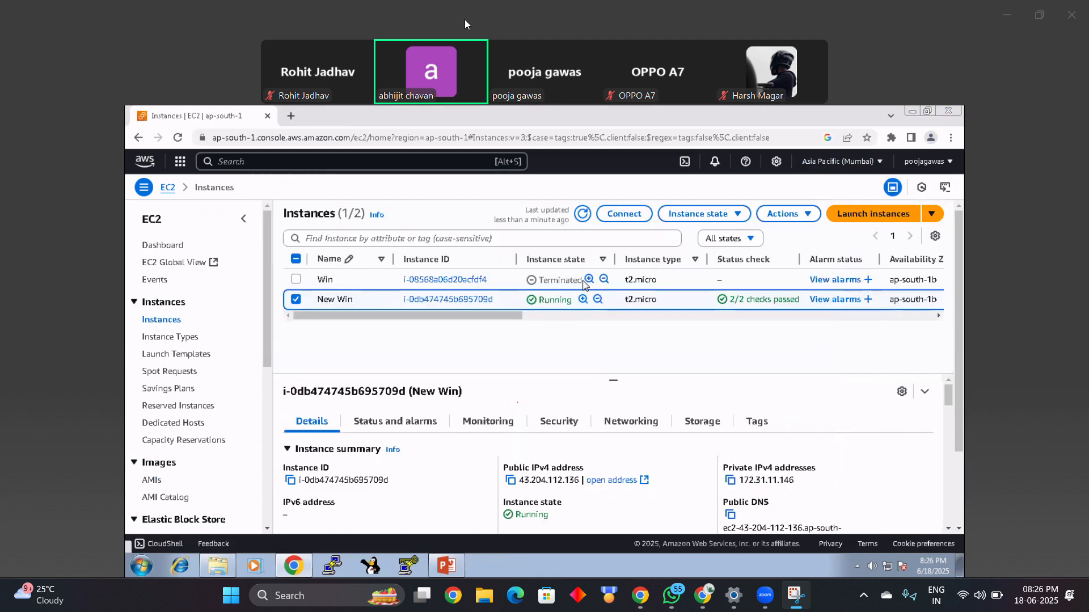
pyautogui.click(717, 214)
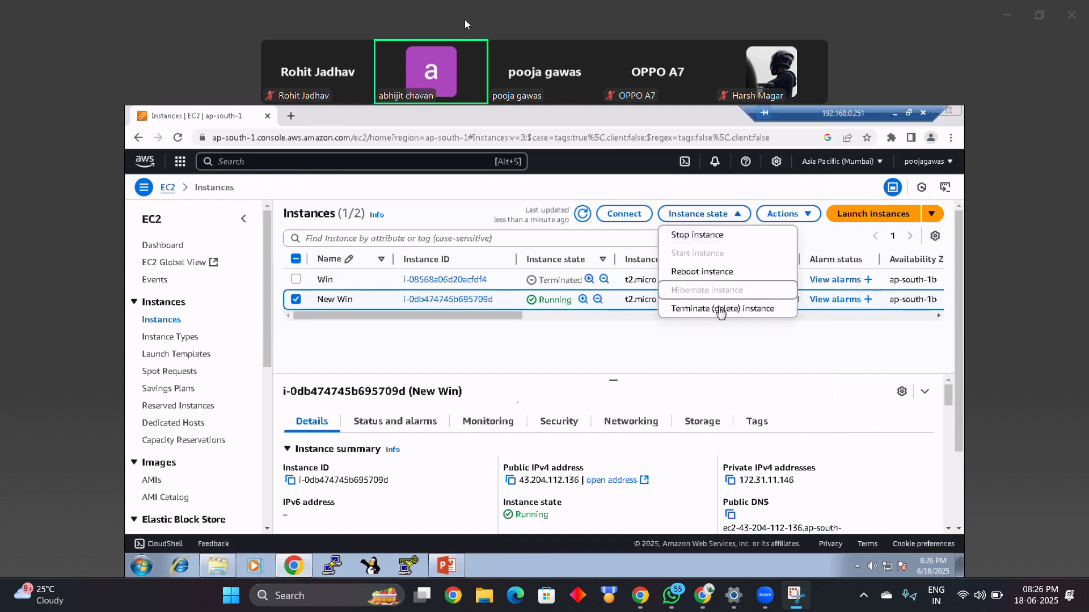
pyautogui.click(720, 309)
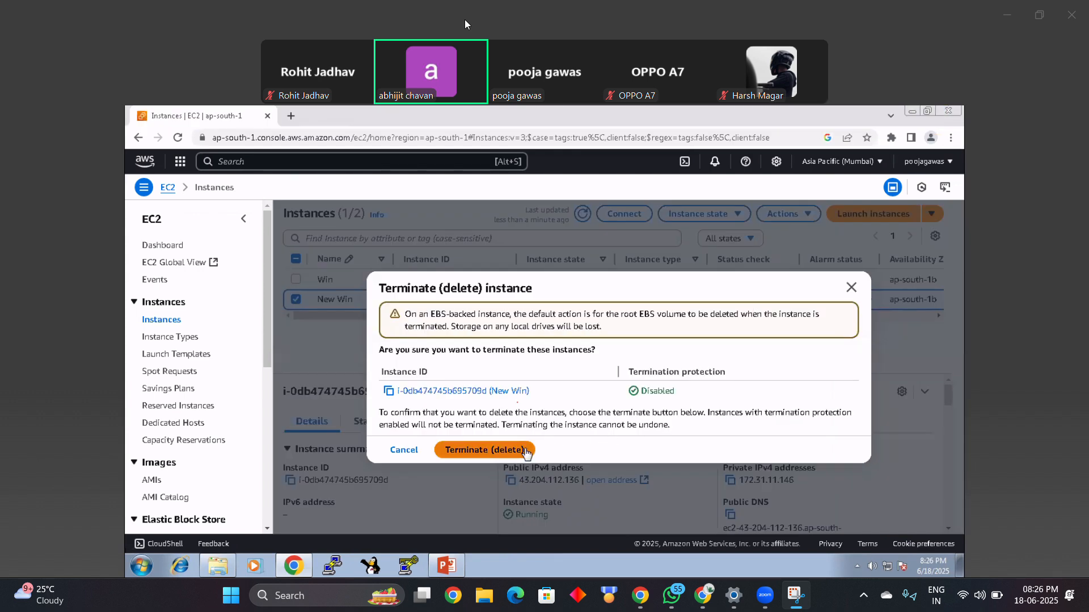
pyautogui.click(499, 450)
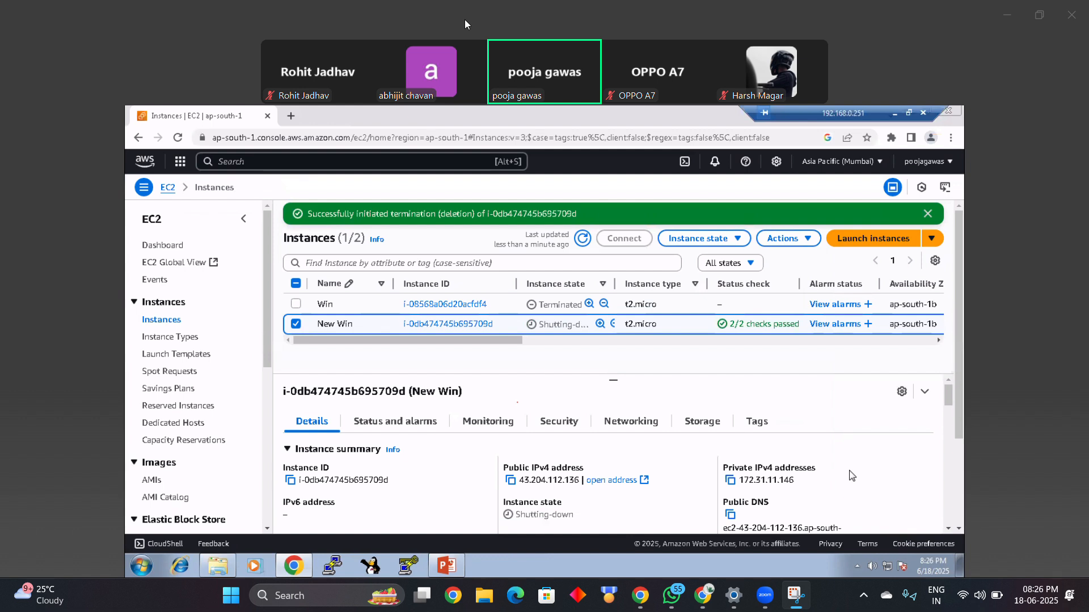
# Step: Check the AMIs list for remaining images and the Instances list for New Win's termination state
pyautogui.click(156, 481)
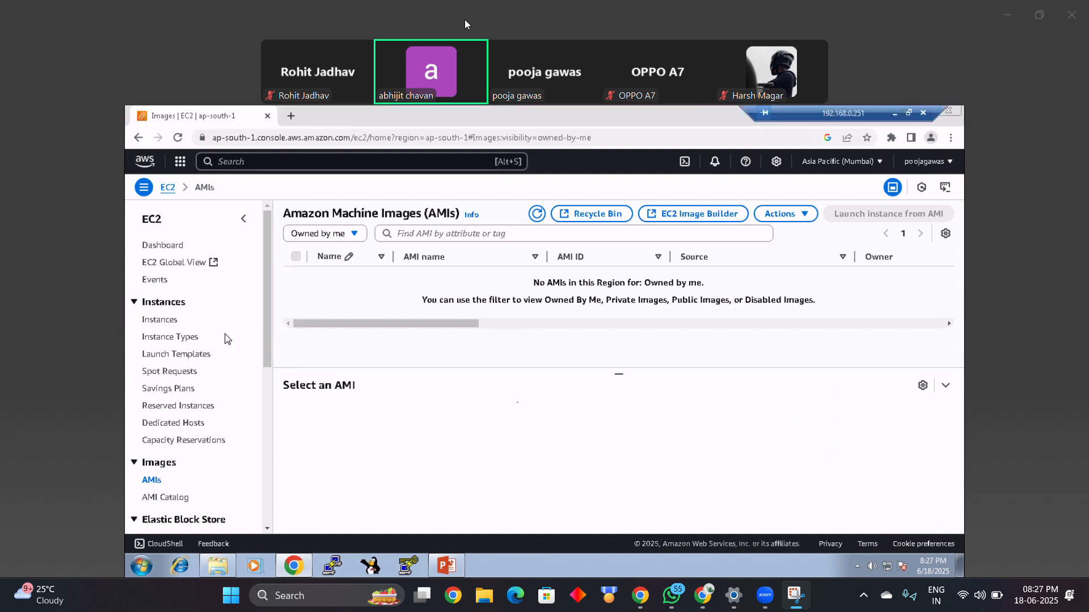
pyautogui.click(169, 322)
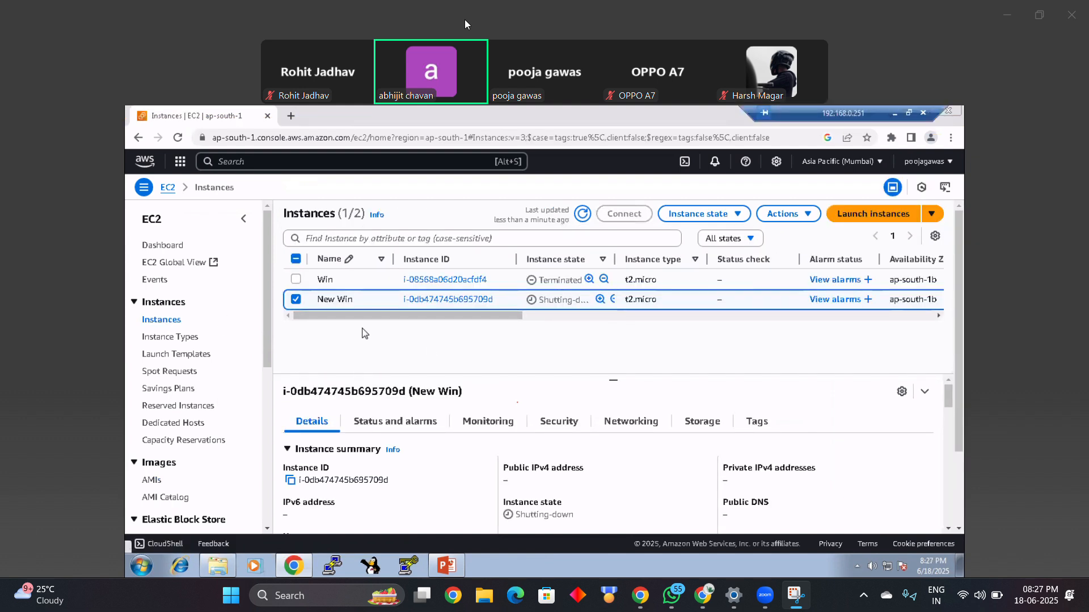
pyautogui.click(152, 483)
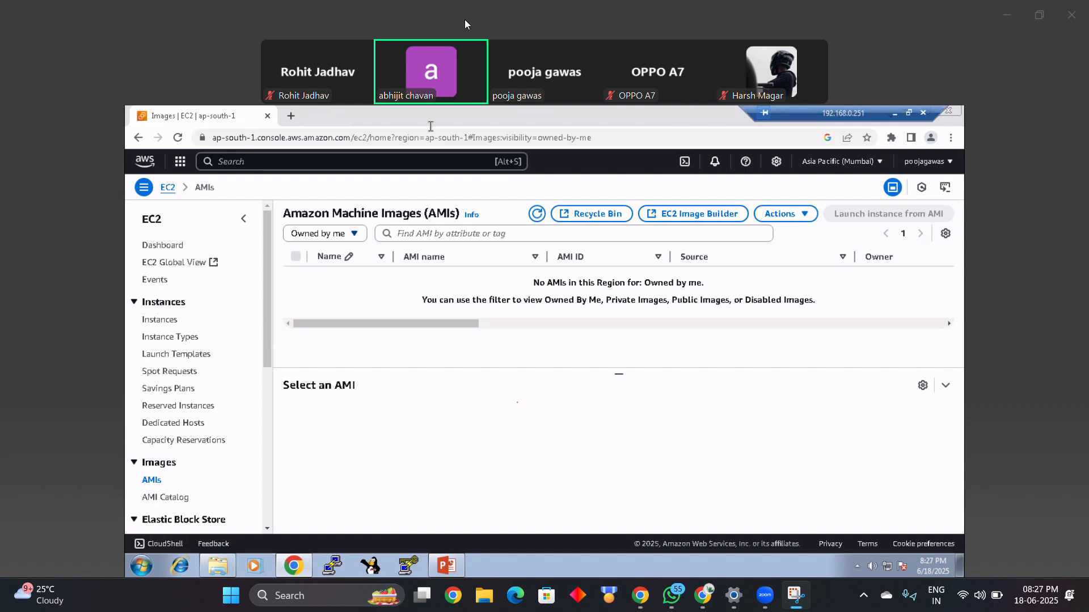
# Step: Look up the 9 EBS Snapshot presentation in the AWS PPT folder and return to the browser
pyautogui.click(216, 570)
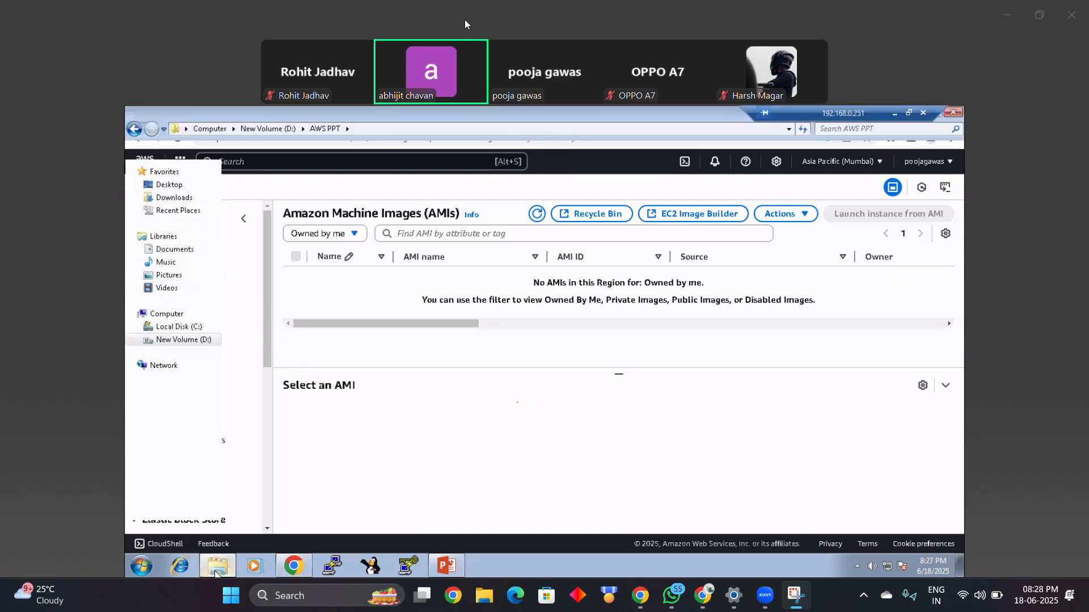
pyautogui.click(332, 315)
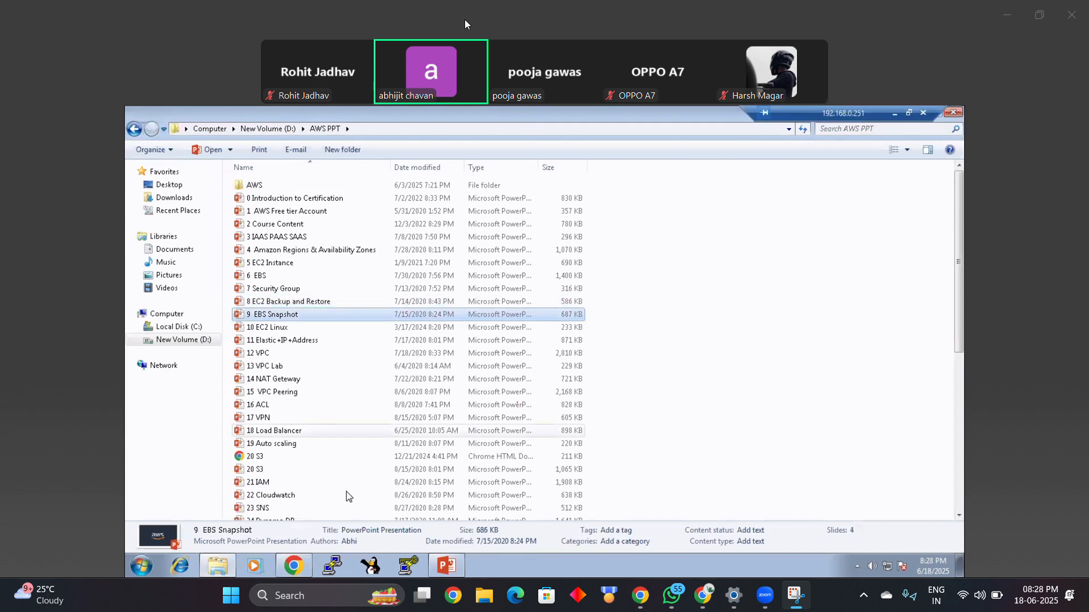
pyautogui.click(293, 566)
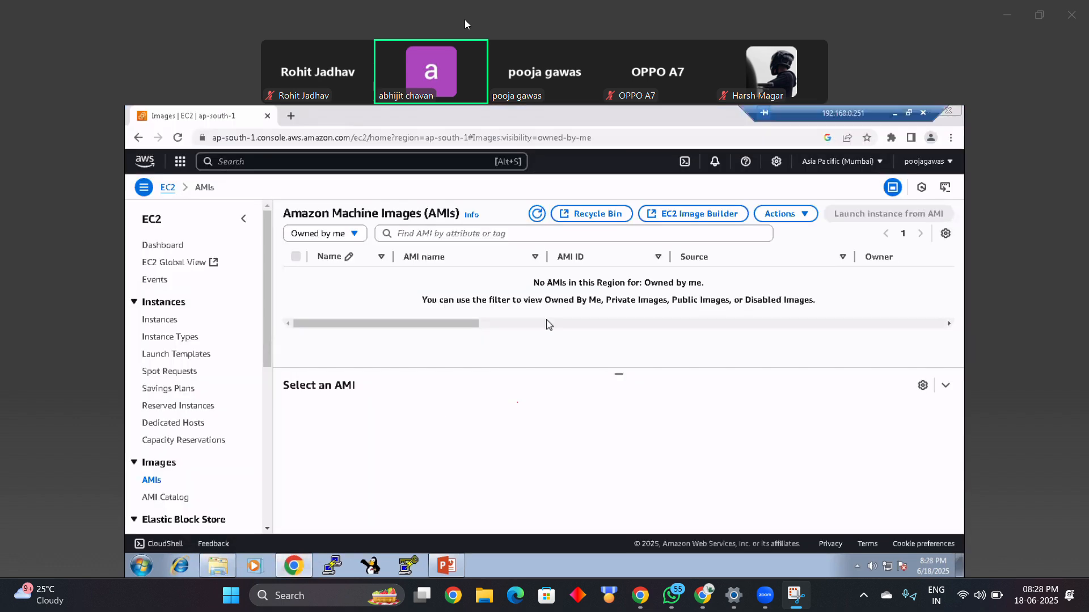
# Step: Sign out of the AWS account and close the browser
pyautogui.click(948, 163)
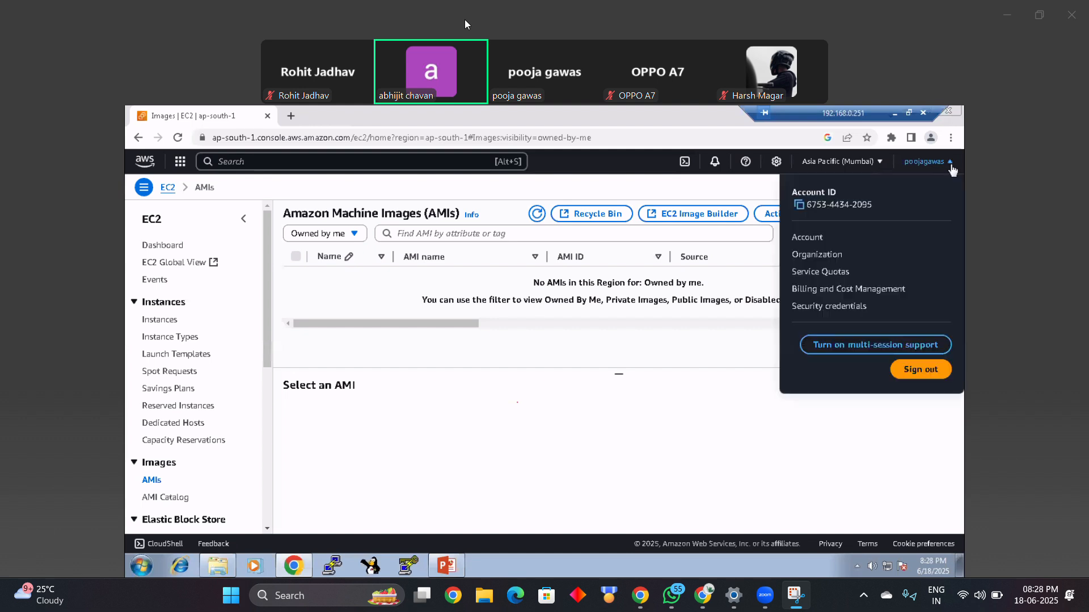
pyautogui.click(930, 372)
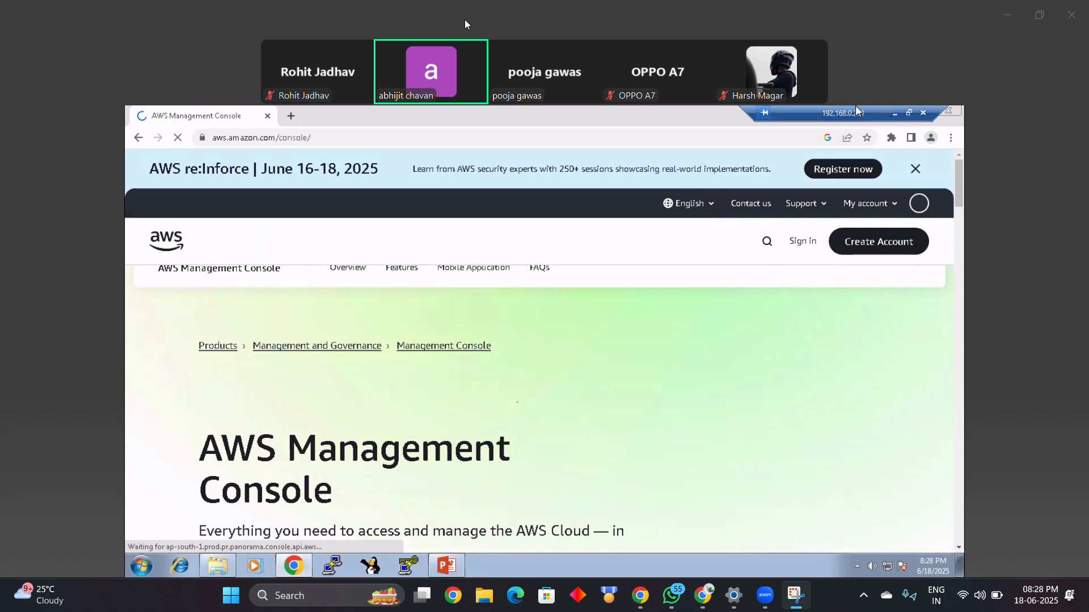
pyautogui.click(949, 111)
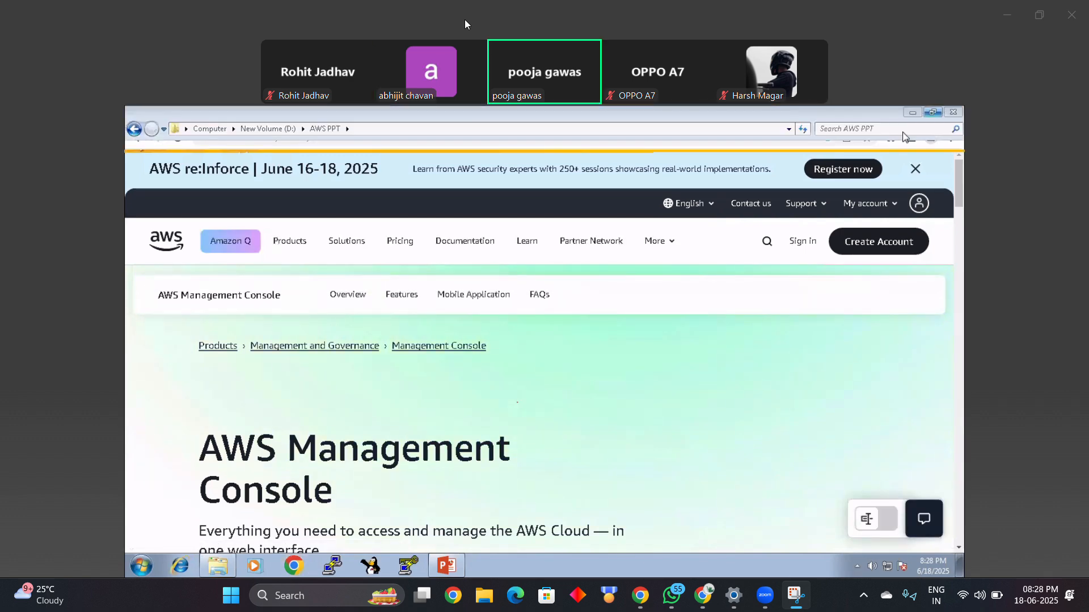